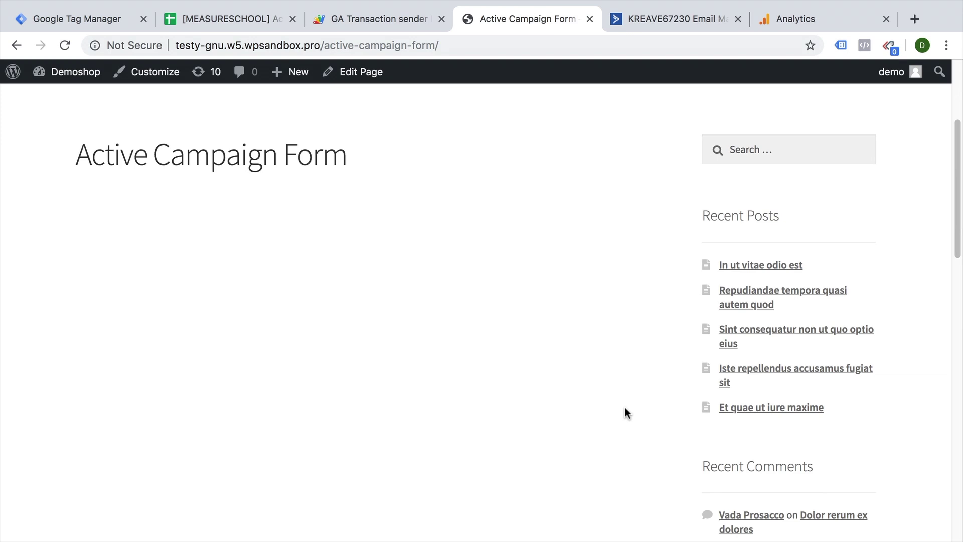
# Create a new inline ActiveCampaign form named 'Contact Us' for the Contact list.
pyautogui.scroll(4, 625, 407)
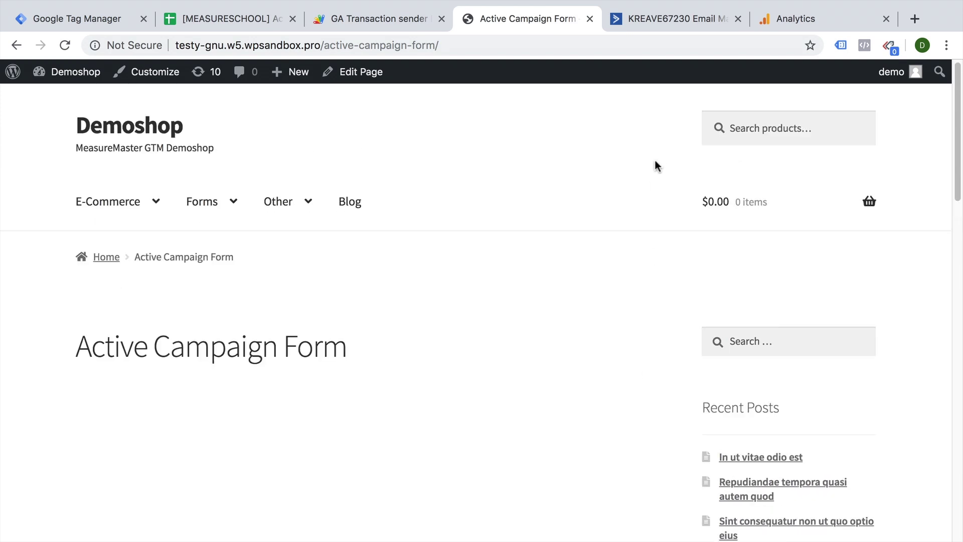
pyautogui.scroll(-4, 547, 211)
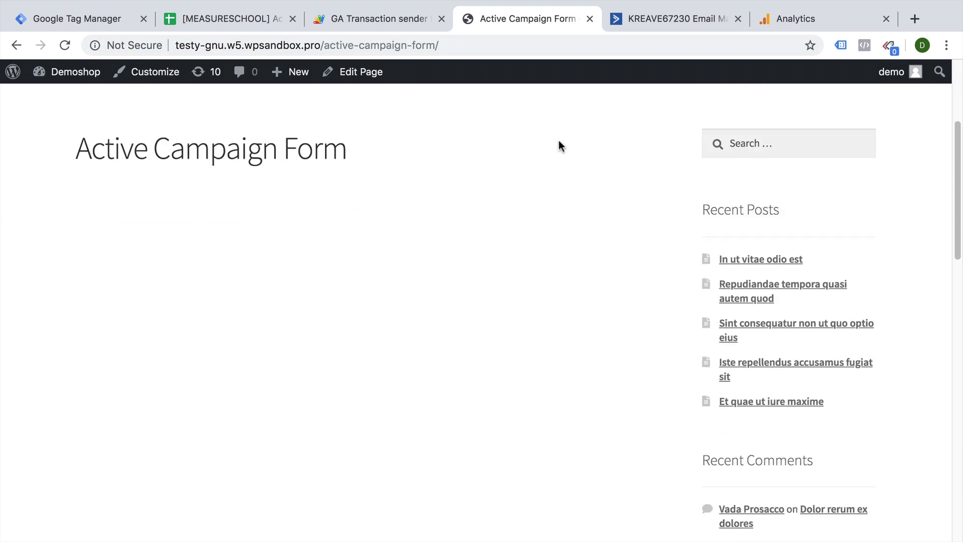
pyautogui.click(630, 19)
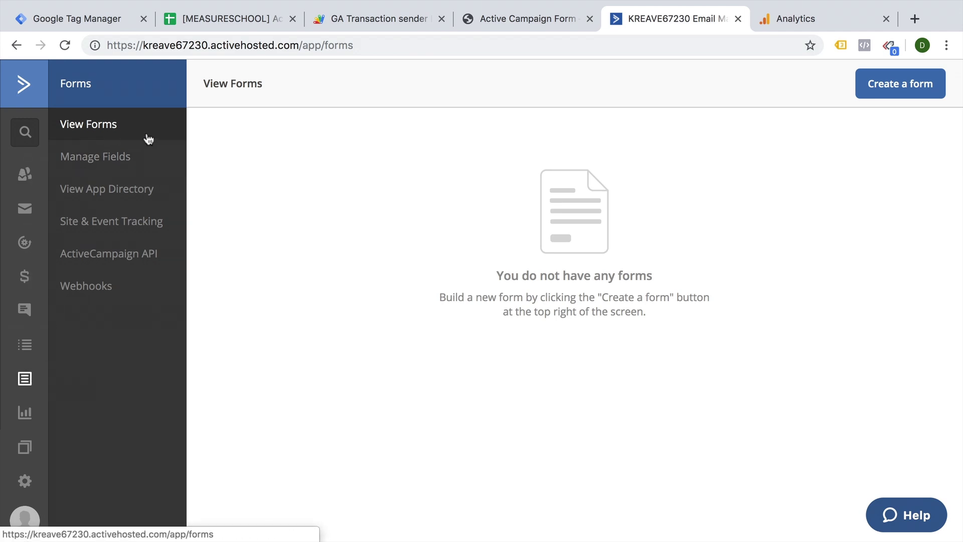
pyautogui.click(858, 89)
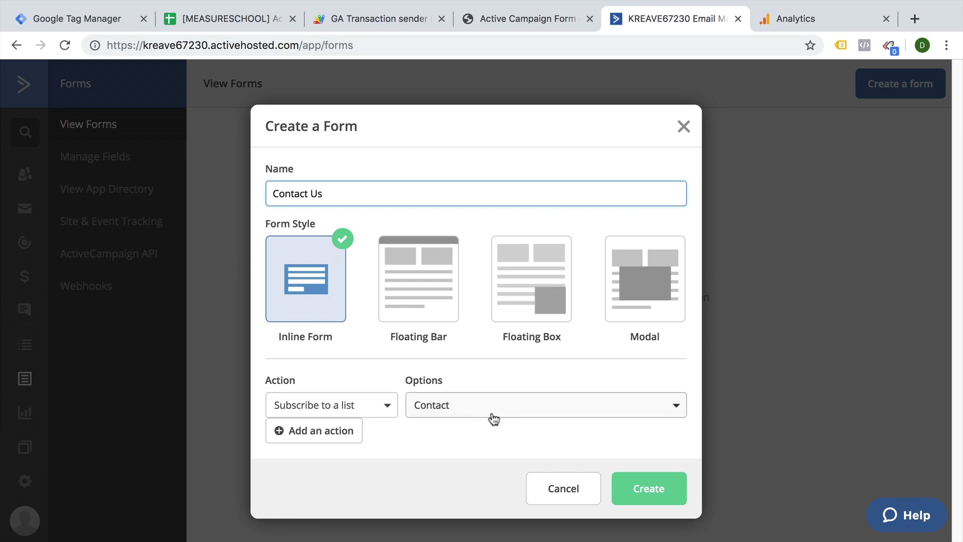
pyautogui.click(636, 486)
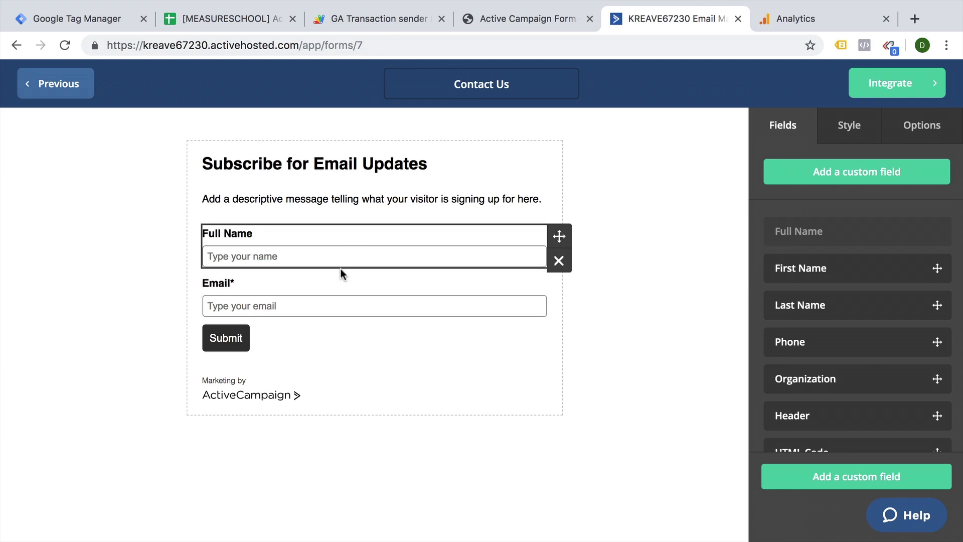
# Add a Phone field and a new custom text field 'clientid' below it.
pyautogui.scroll(-1, 853, 361)
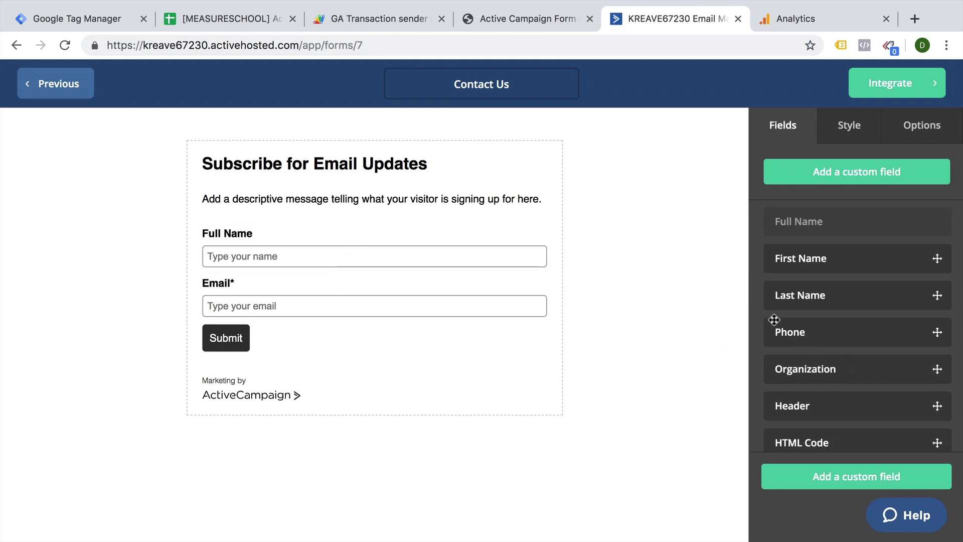
pyautogui.moveTo(775, 320); pyautogui.dragTo(382, 312)
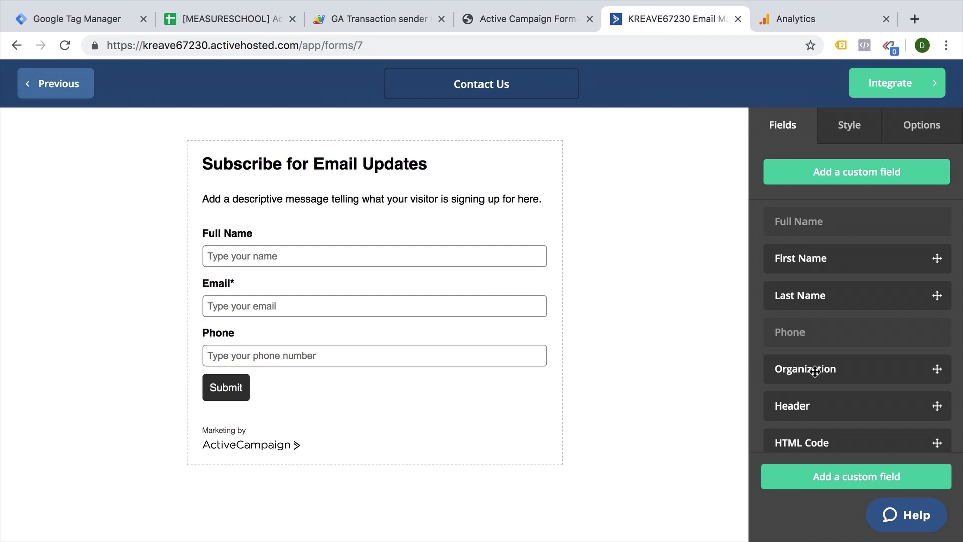
pyautogui.scroll(-4, 818, 372)
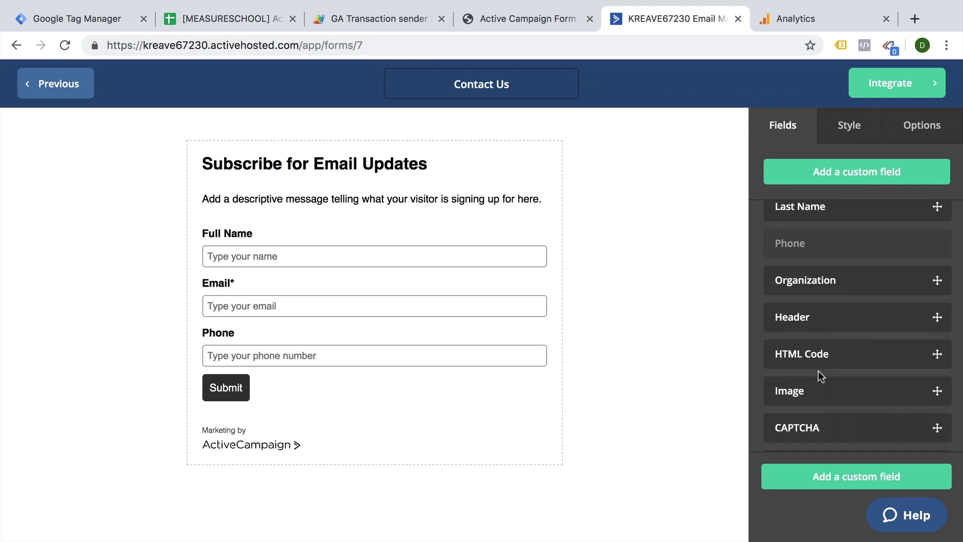
pyautogui.scroll(-1, 818, 381)
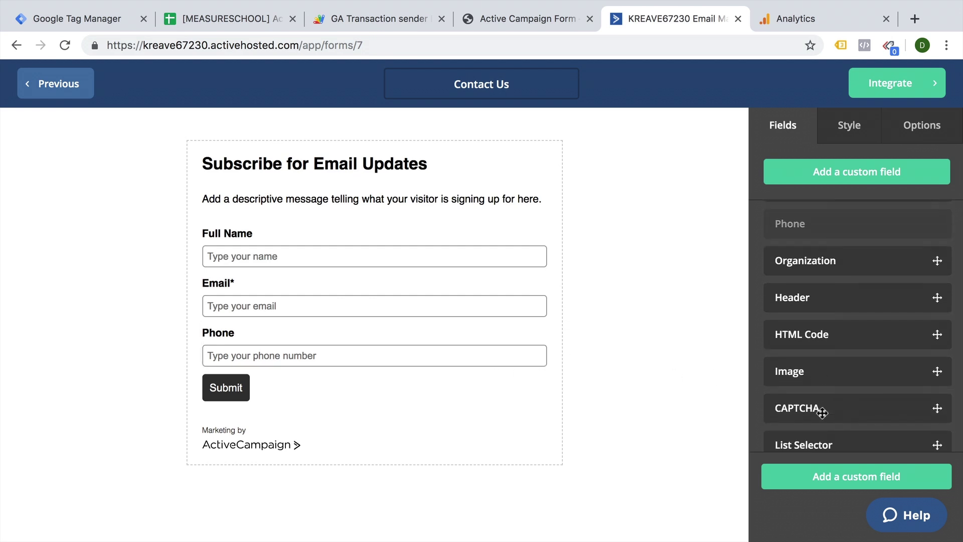
pyautogui.click(853, 482)
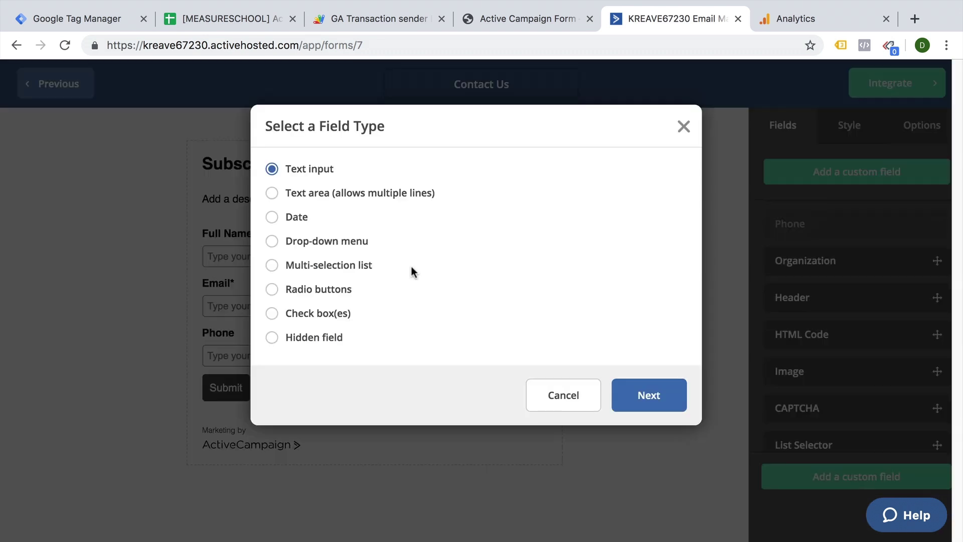
pyautogui.click(652, 407)
pyautogui.click(355, 202)
pyautogui.write('clientid')
pyautogui.click(642, 252)
pyautogui.click(827, 172)
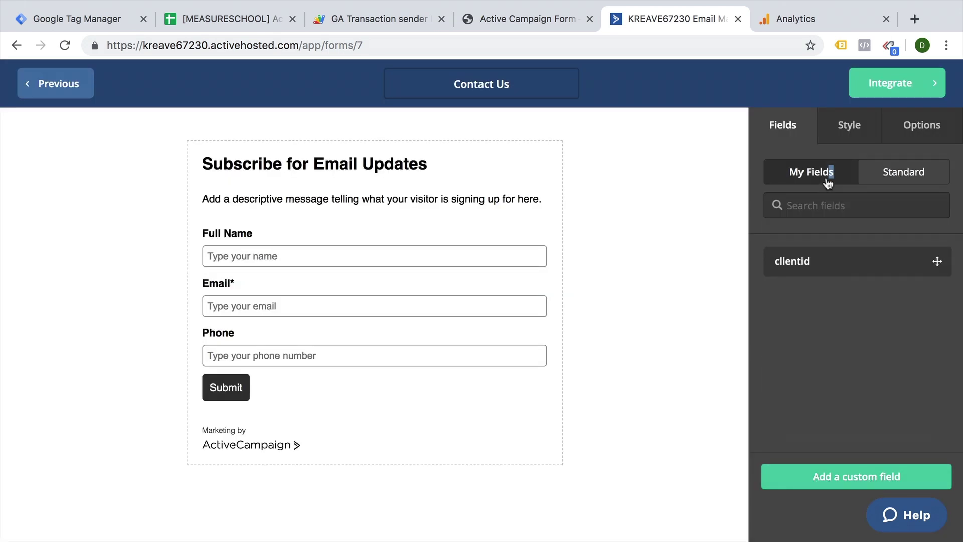
pyautogui.moveTo(823, 261); pyautogui.dragTo(328, 365)
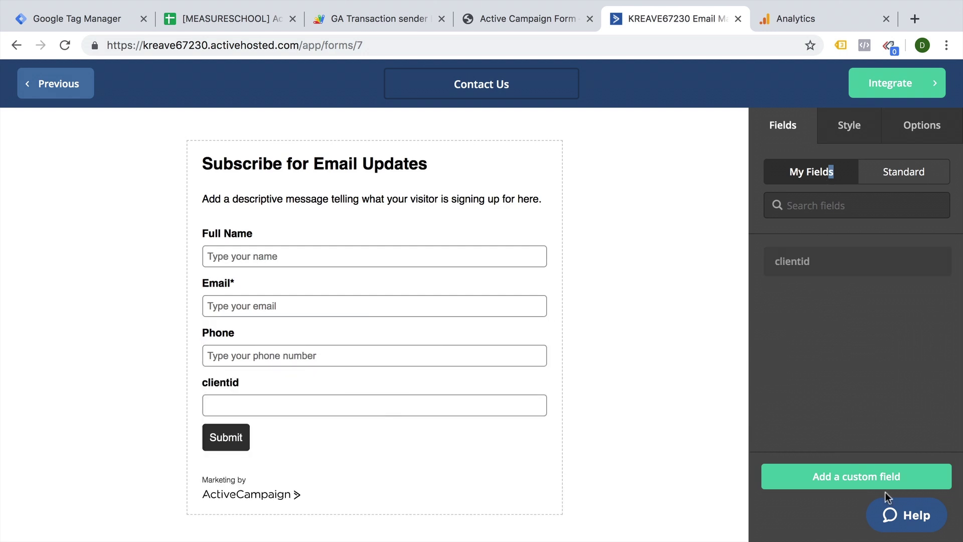
# Change the form's heading to 'Contact Us'.
pyautogui.click(246, 166)
pyautogui.write('Conta')
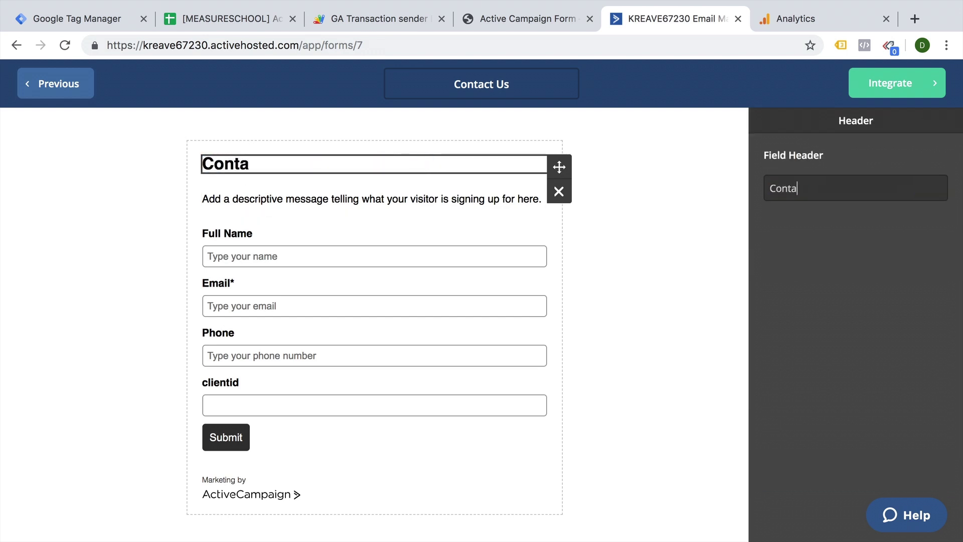
pyautogui.write('ct Us')
pyautogui.click(652, 295)
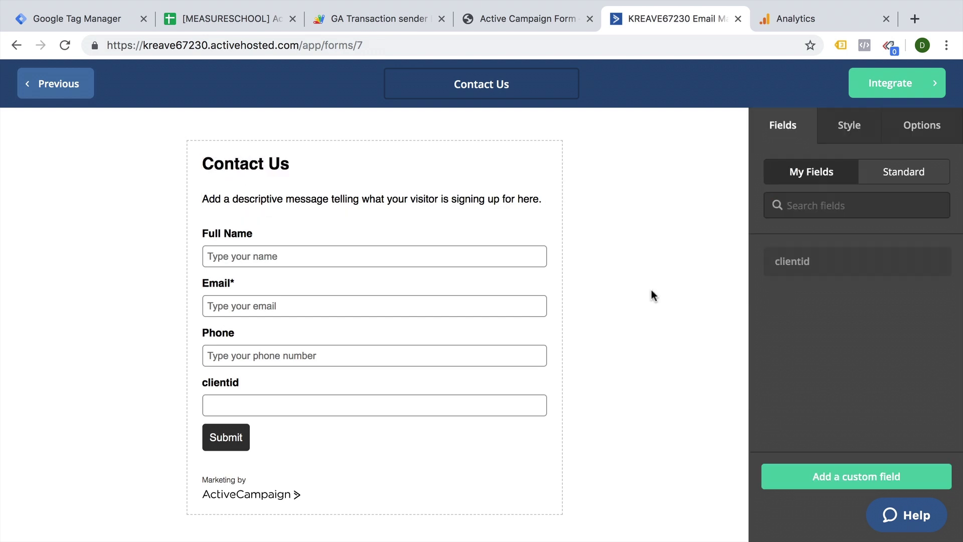
# Copy the form's full embed code from the Integrate options.
pyautogui.click(898, 96)
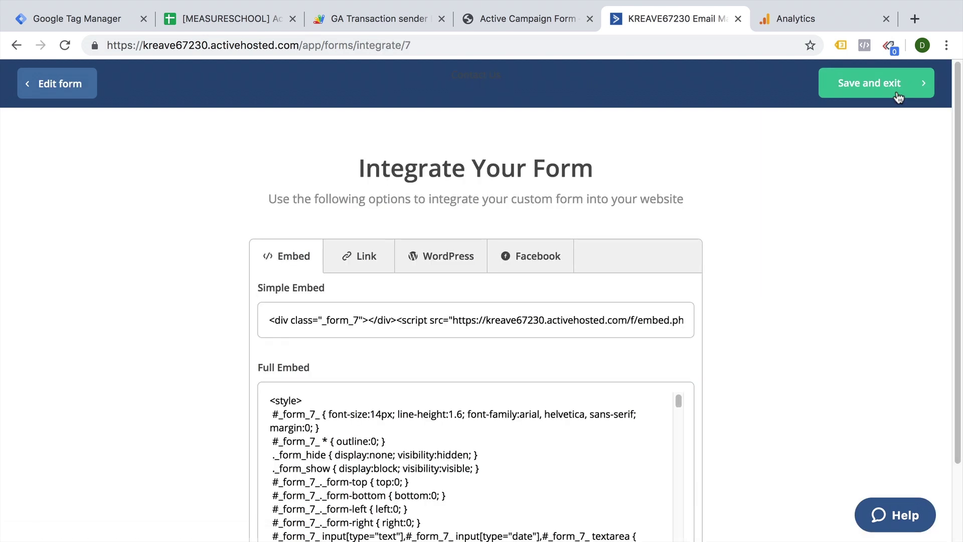
pyautogui.scroll(-2, 606, 402)
pyautogui.click(606, 402)
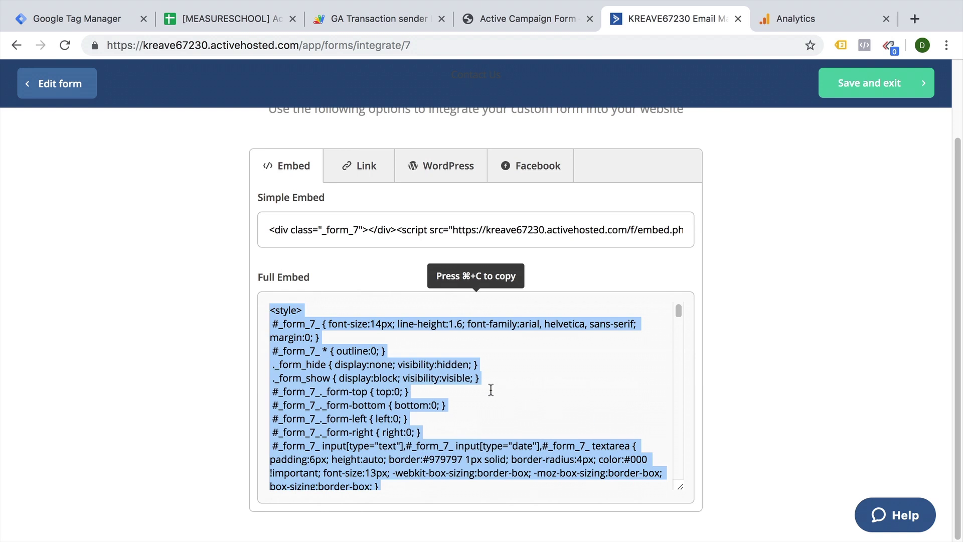
# Paste the form embed code into the WordPress page's Text editor and update the page.
pyautogui.click(502, 19)
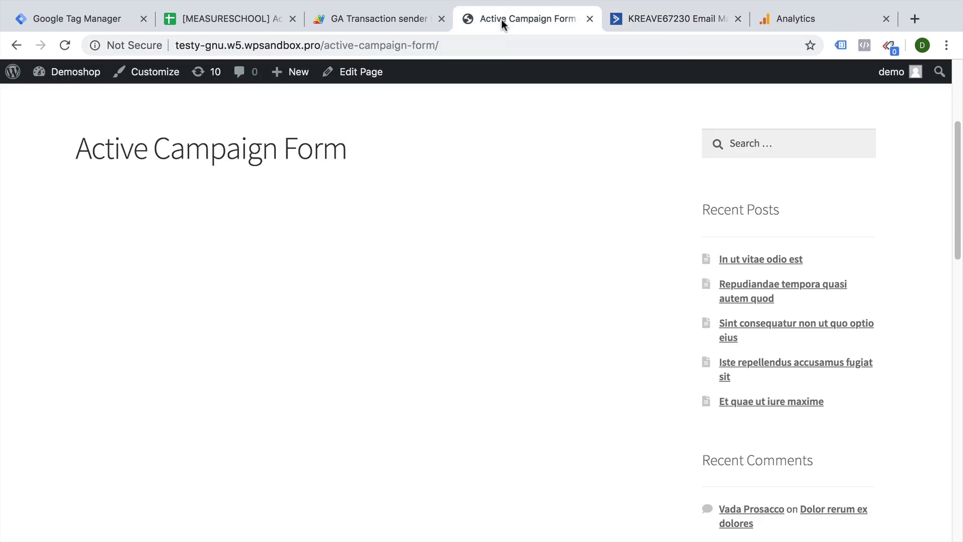
pyautogui.click(343, 75)
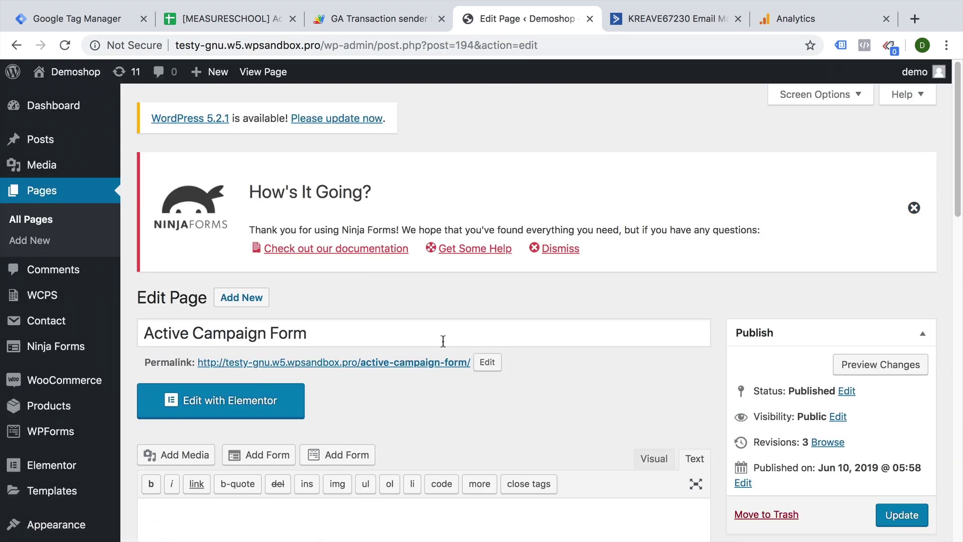
pyautogui.scroll(-2, 609, 410)
pyautogui.scroll(-4, 607, 407)
pyautogui.click(408, 393)
pyautogui.hotkey('ctrl', 'v')
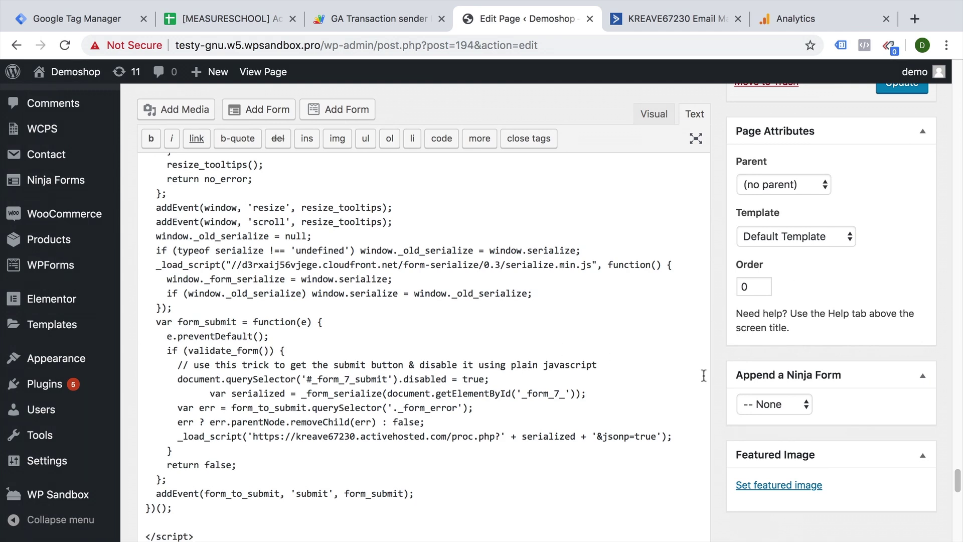
pyautogui.scroll(3, 728, 376)
pyautogui.click(911, 220)
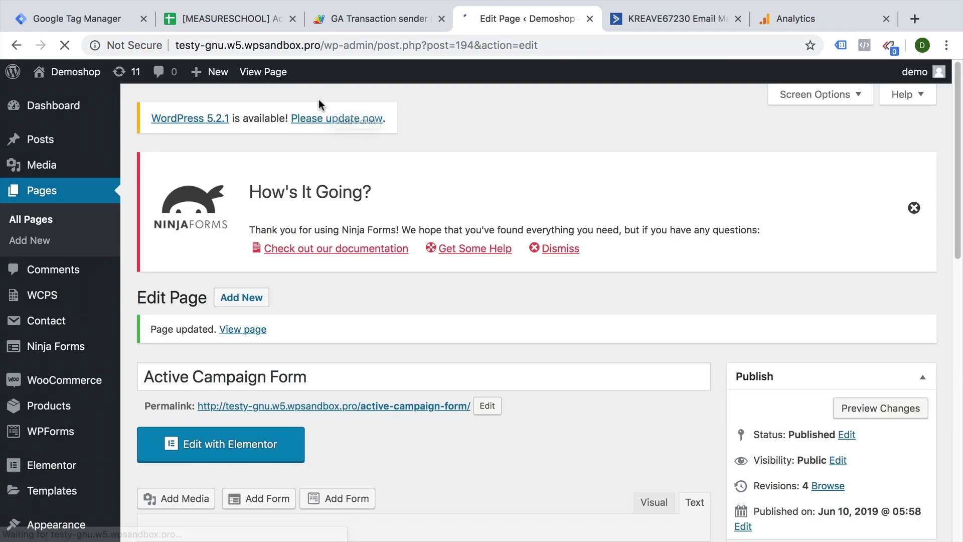
# View the live page and scroll down to the embedded form.
pyautogui.click(263, 73)
pyautogui.scroll(-5, 653, 219)
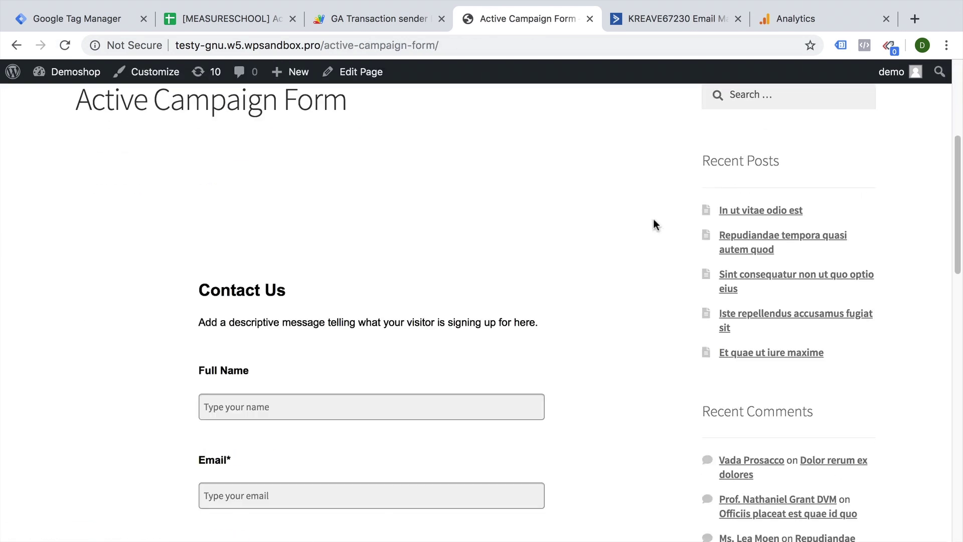
pyautogui.scroll(-4, 654, 219)
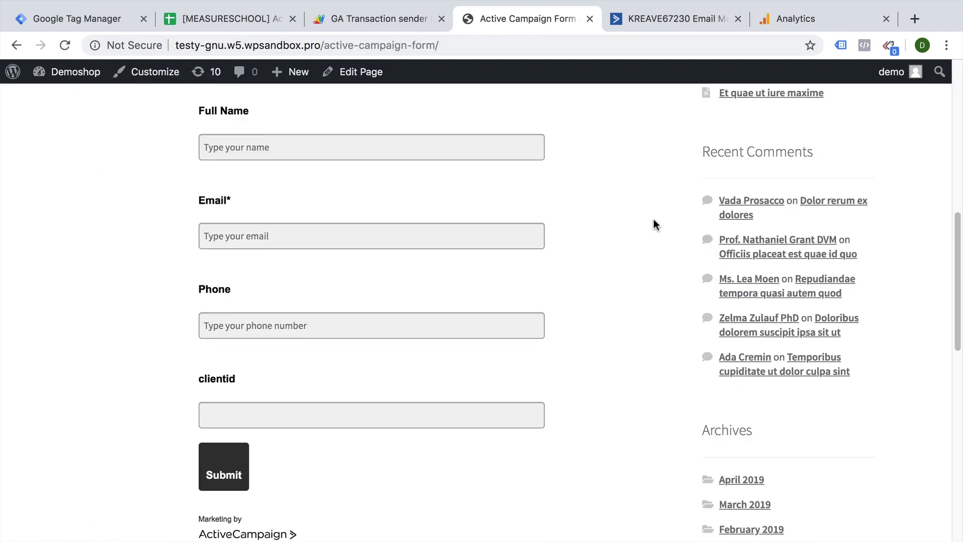
pyautogui.scroll(2, 312, 315)
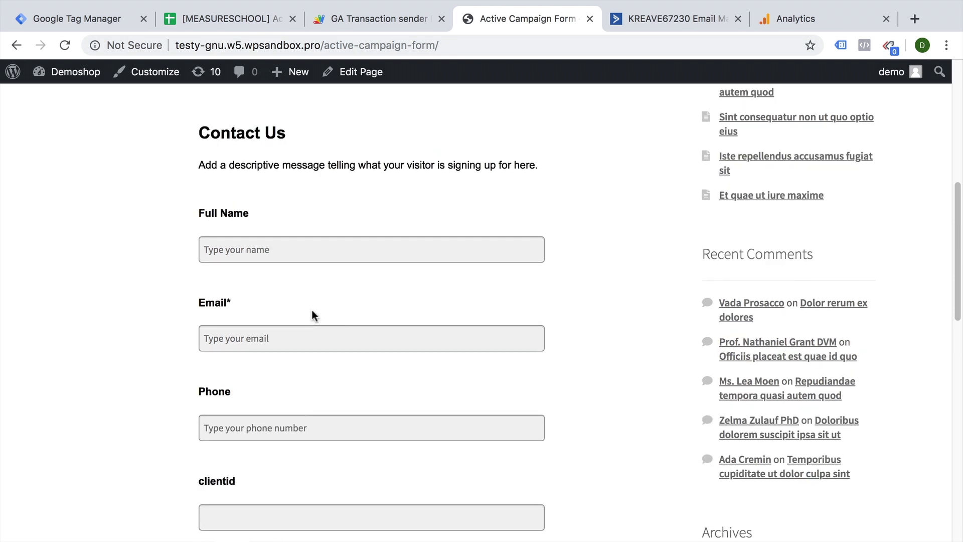
pyautogui.scroll(-3, 312, 311)
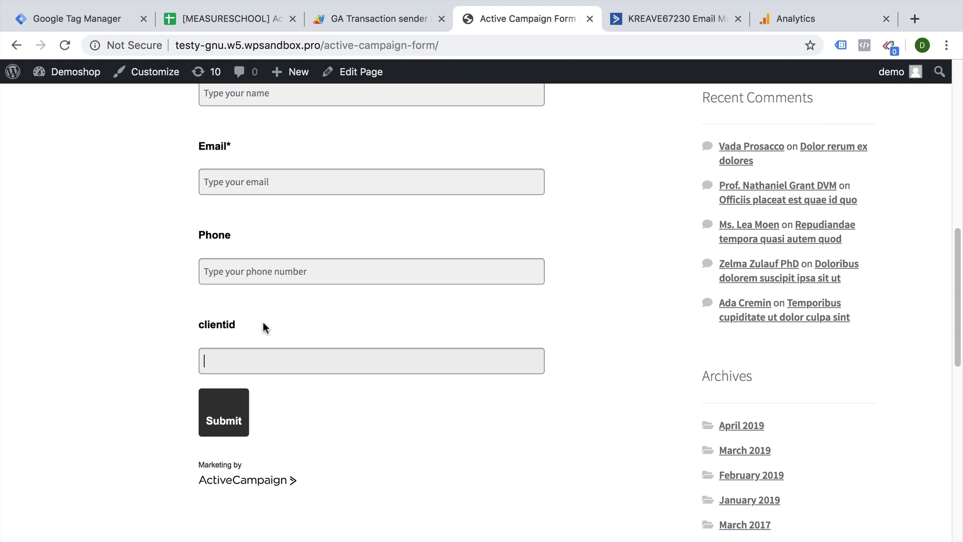
# Start GTM preview mode and reload the form page with the debug panel shrunk.
pyautogui.click(48, 19)
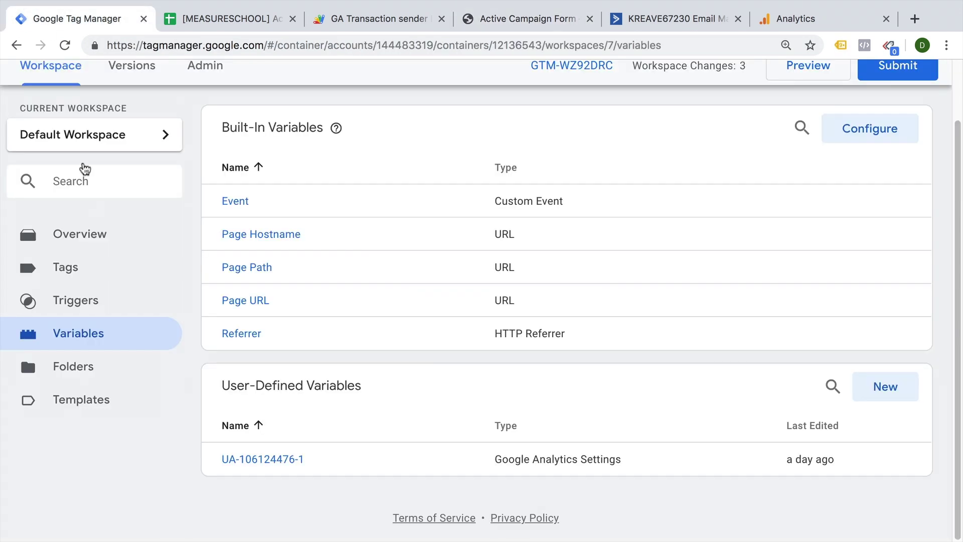
pyautogui.click(101, 270)
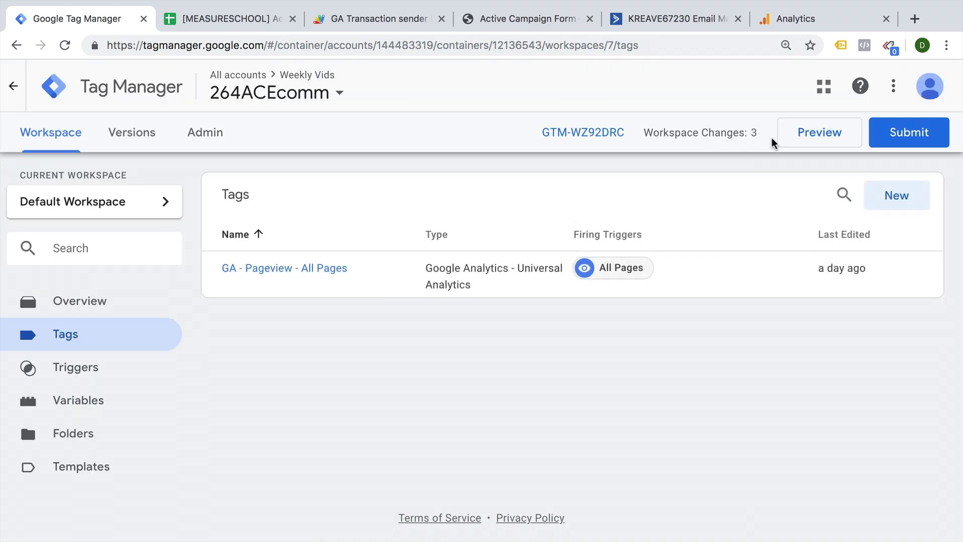
pyautogui.click(813, 133)
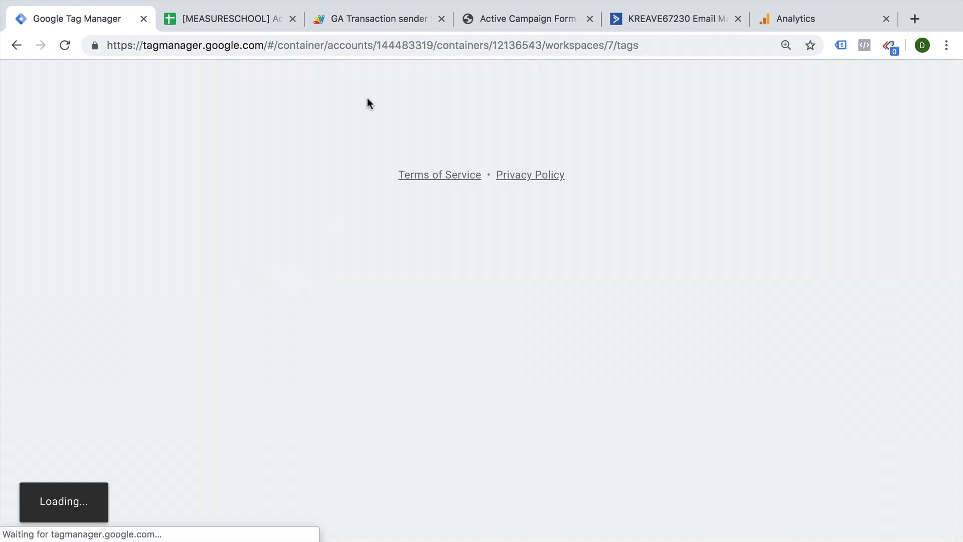
pyautogui.click(542, 22)
pyautogui.press('super+r')
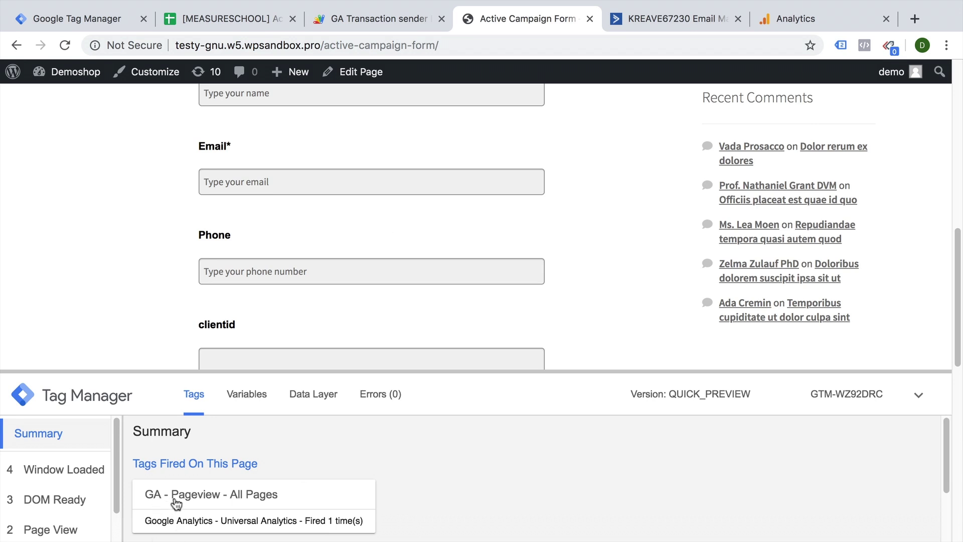
pyautogui.moveTo(624, 371); pyautogui.dragTo(569, 538)
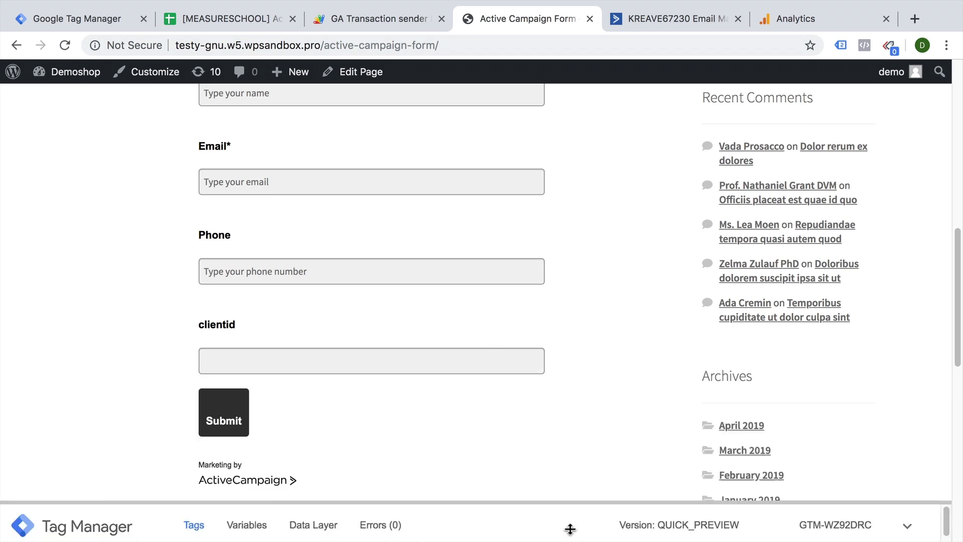
# Read the _ga cookie value GA1.2.244538684.1560259255 in DevTools, then close DevTools.
pyautogui.press('super+alt+j')
pyautogui.click(541, 346)
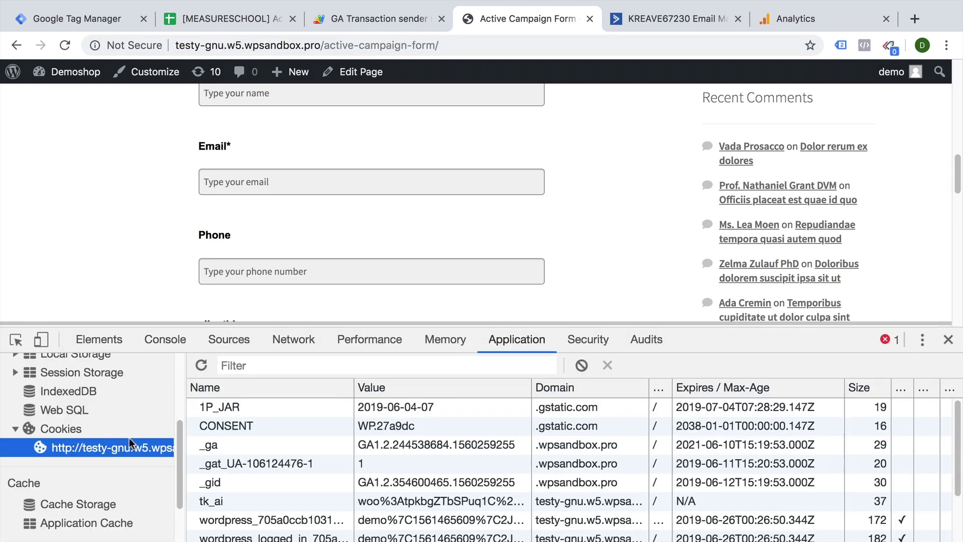
pyautogui.click(305, 451)
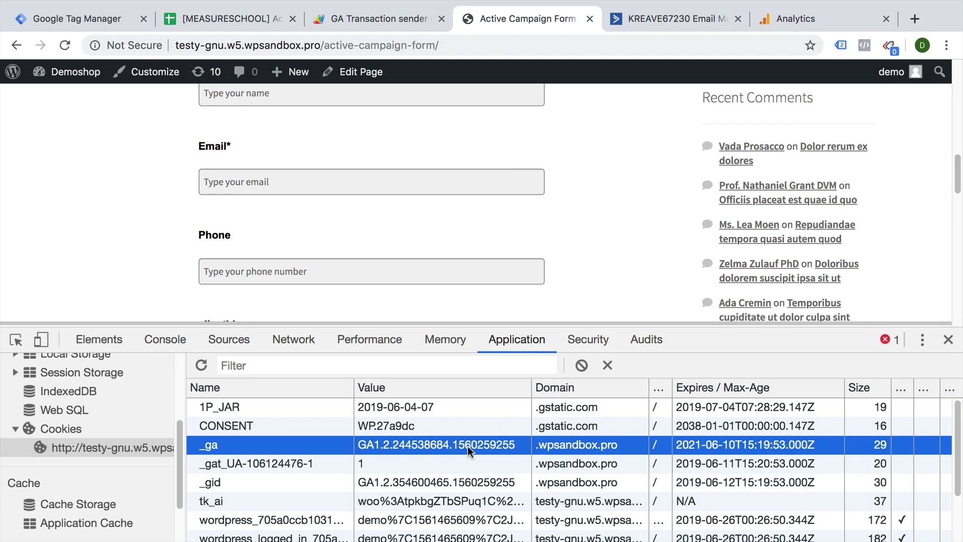
pyautogui.click(949, 339)
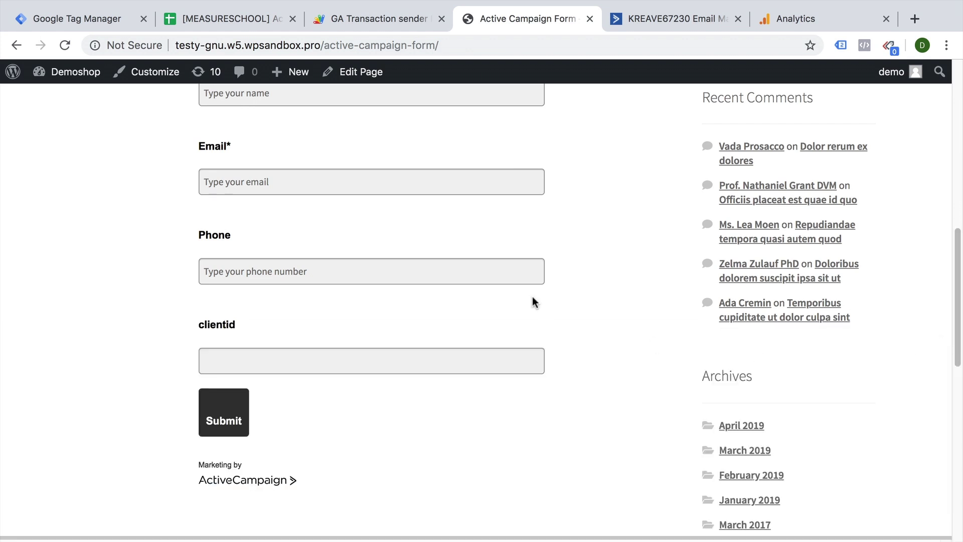
# Create a new Custom JavaScript variable named 'cjs - client id'.
pyautogui.click(71, 18)
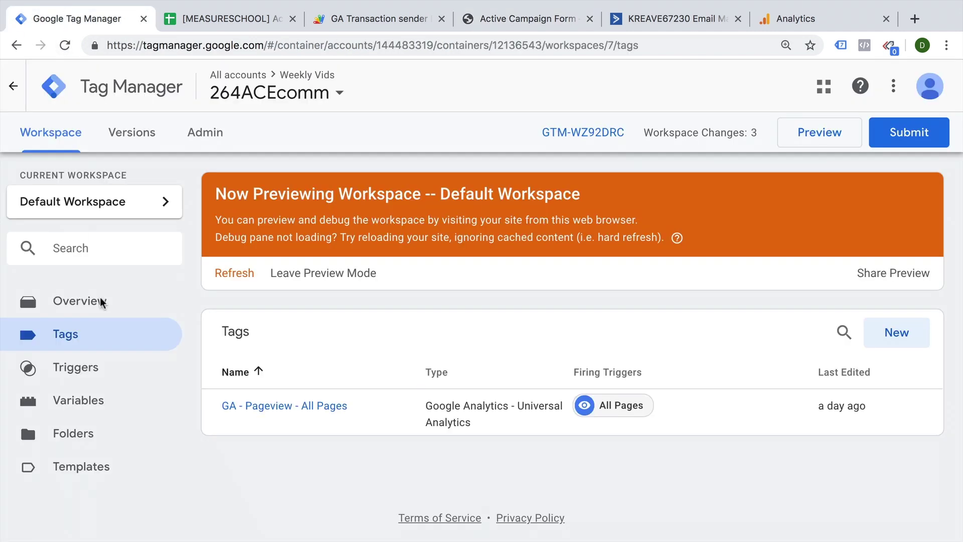
pyautogui.click(103, 415)
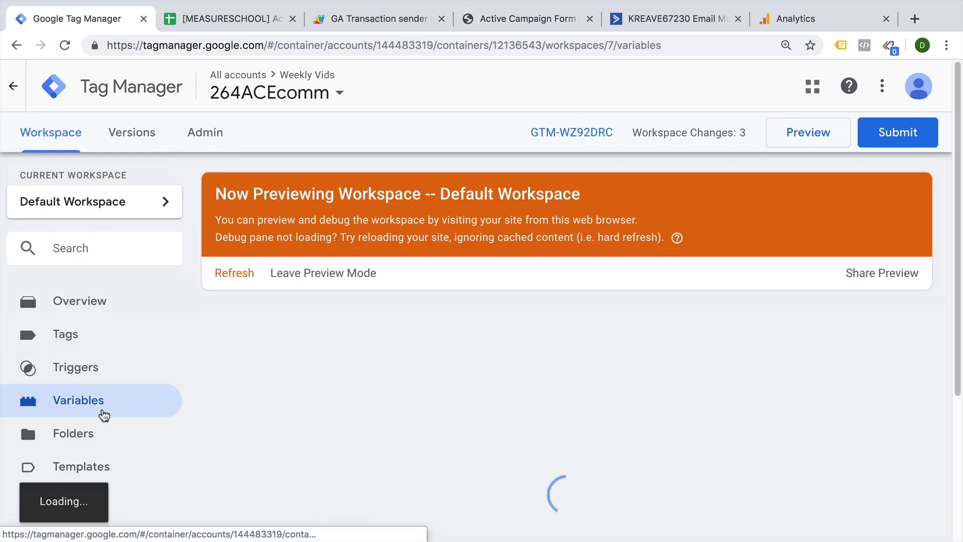
pyautogui.scroll(-4, 286, 408)
pyautogui.click(892, 401)
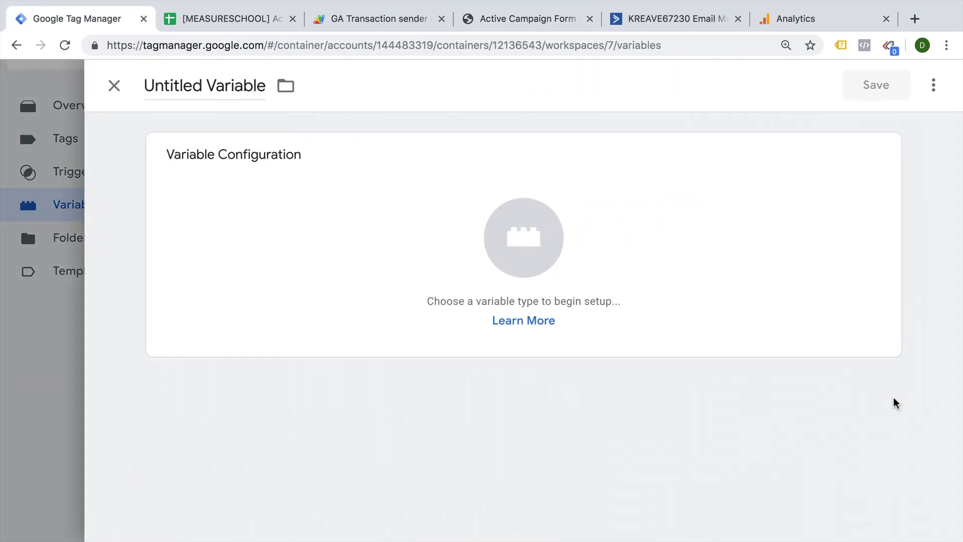
pyautogui.click(161, 76)
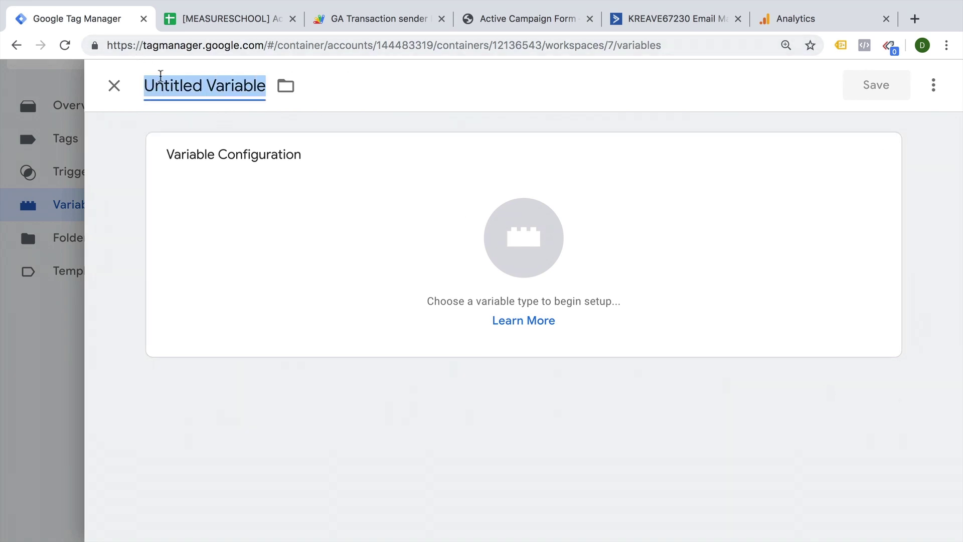
pyautogui.write('cjs - client id')
pyautogui.click(411, 171)
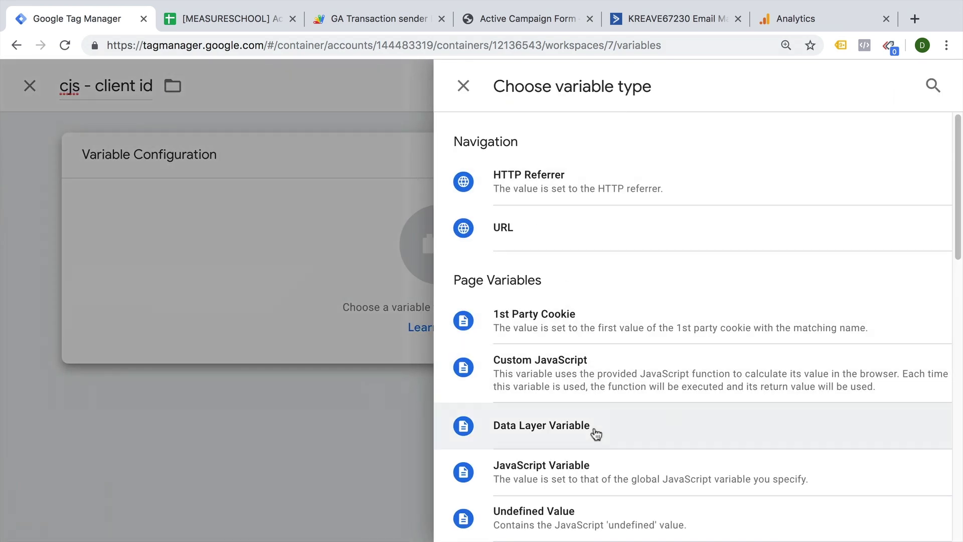
pyautogui.click(590, 383)
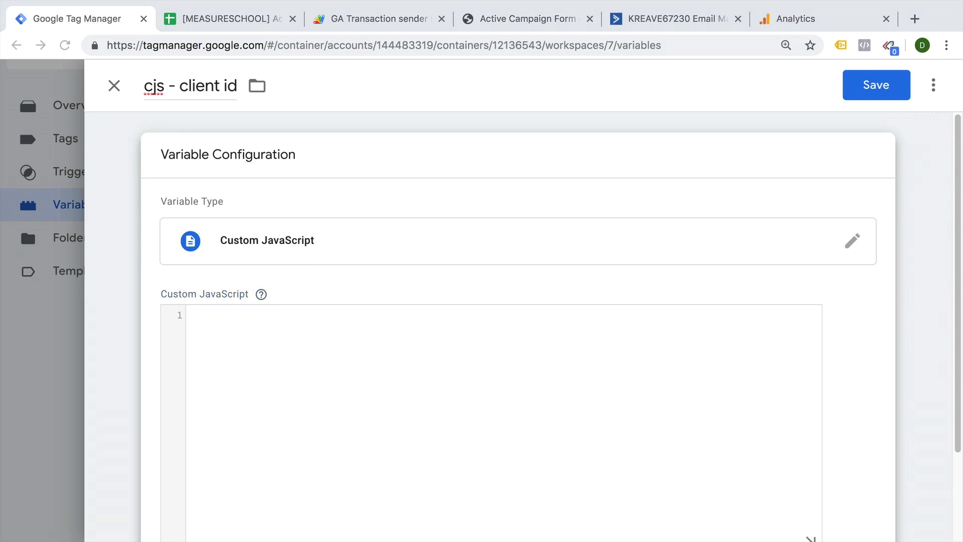
pyautogui.click(363, 453)
pyautogui.write('function() {   try {     var trackers = ga.getAll();     var i, len;     for (i = 0, len = trackers.length; i < len; i += 1) {       if (trackers[i].get(\'trackingId\') === "UA-XXXXX-XX") {         return trackers[i].get(\'clientId\');       }     }   } catch(e) {}   return \'false\'; }')
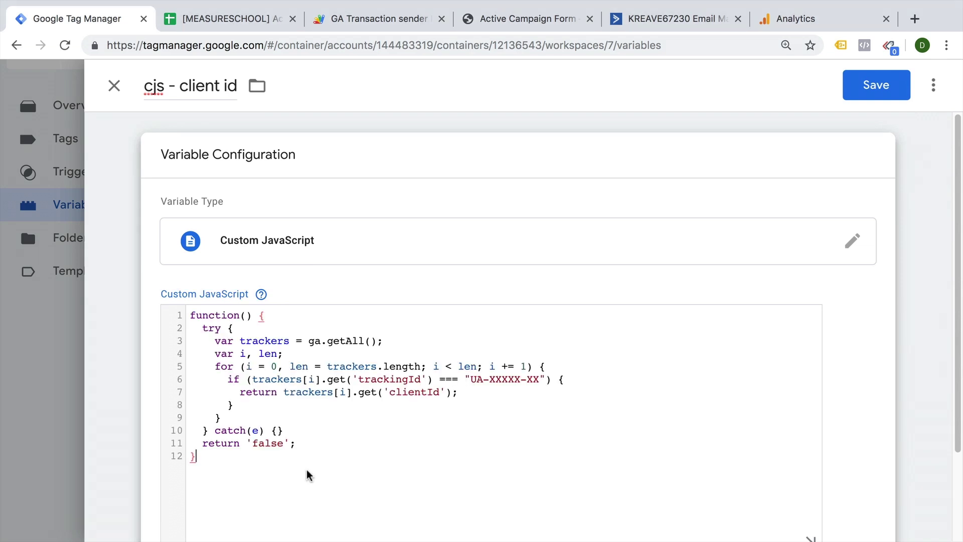
pyautogui.doubleClick(279, 342)
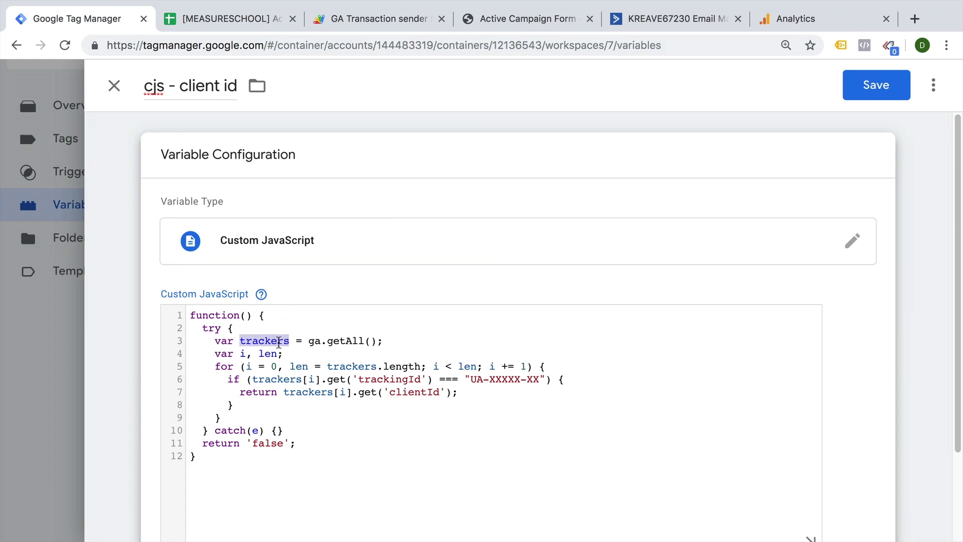
pyautogui.doubleClick(512, 381)
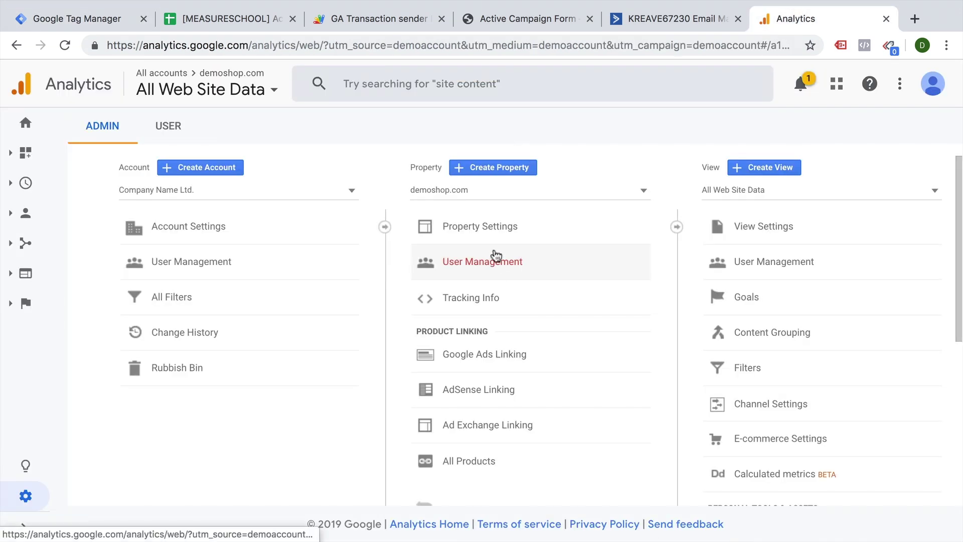
pyautogui.click(460, 300)
pyautogui.click(453, 327)
pyautogui.tripleClick(375, 205)
pyautogui.hotkey('ctrl', 'c')
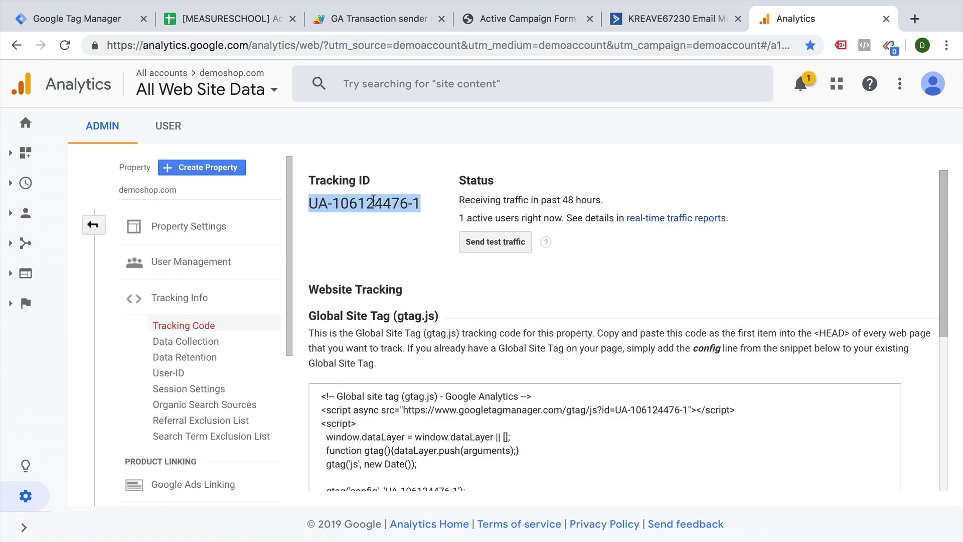
pyautogui.click(79, 25)
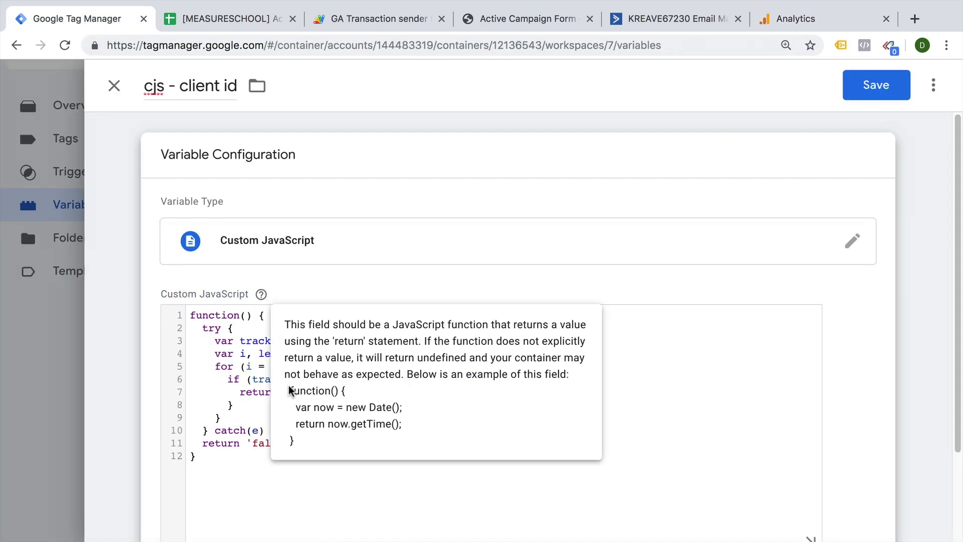
pyautogui.moveTo(471, 379); pyautogui.dragTo(540, 378)
pyautogui.hotkey('ctrl', 'v')
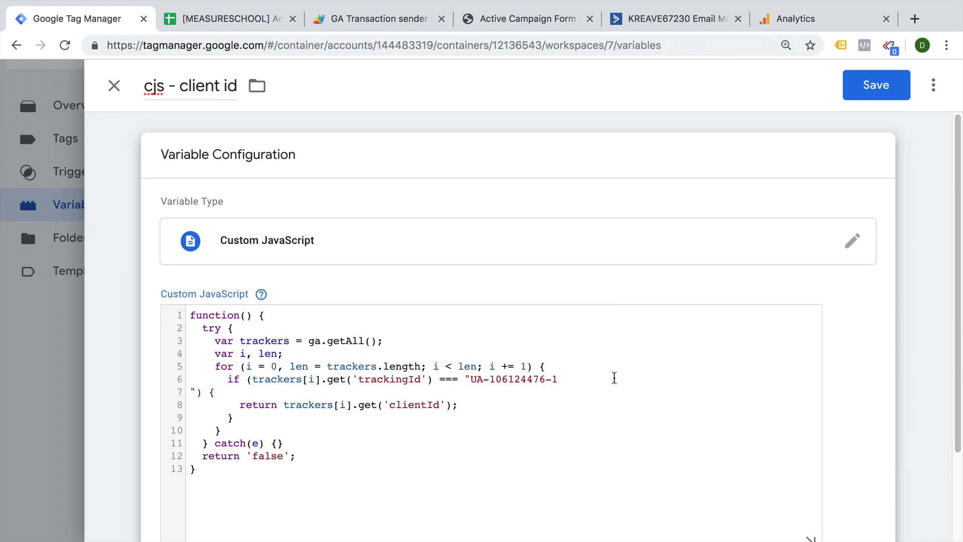
pyautogui.press('BackSpace')
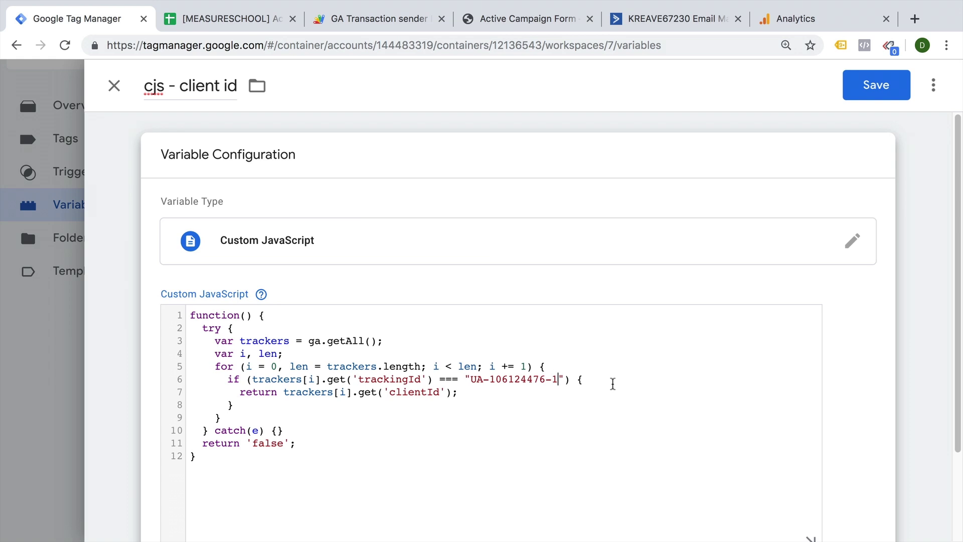
pyautogui.click(851, 91)
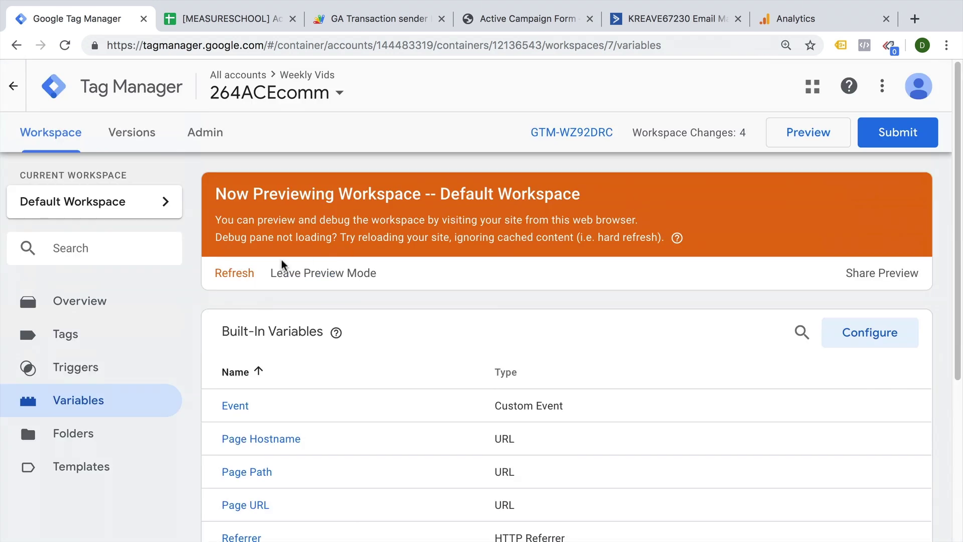
pyautogui.click(240, 275)
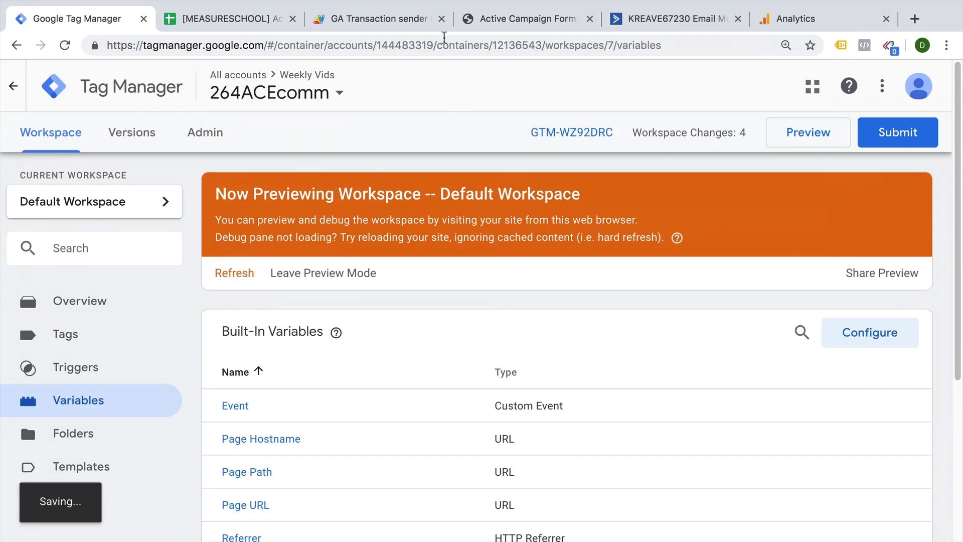
# Reload the form page and confirm cjs - client id returns 244538684.1560259255 on Window Loaded.
pyautogui.click(500, 23)
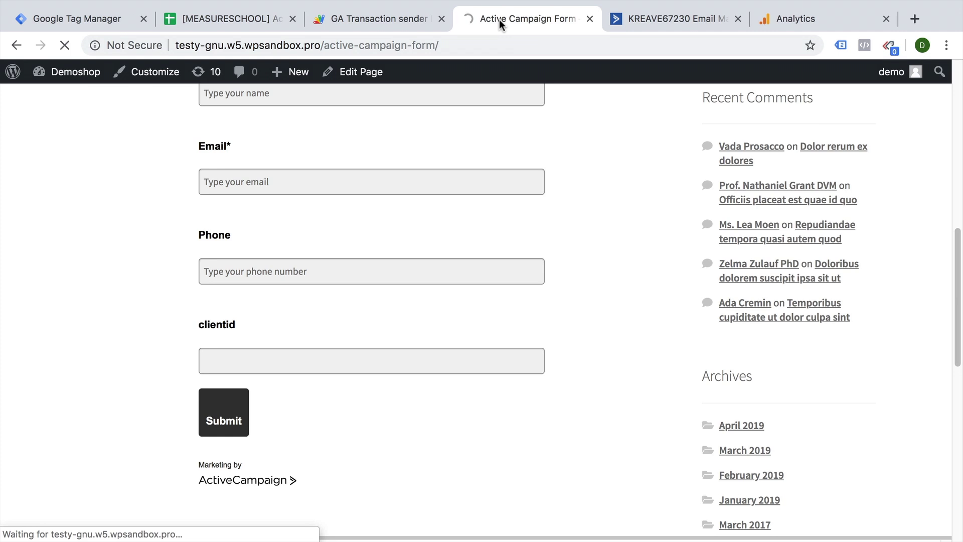
pyautogui.click(76, 470)
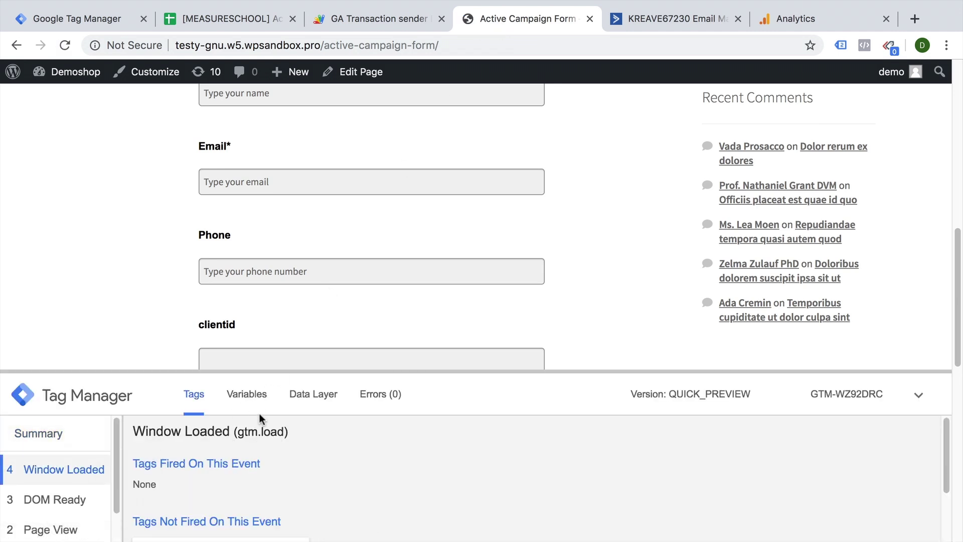
pyautogui.click(250, 396)
pyautogui.scroll(-1, 350, 486)
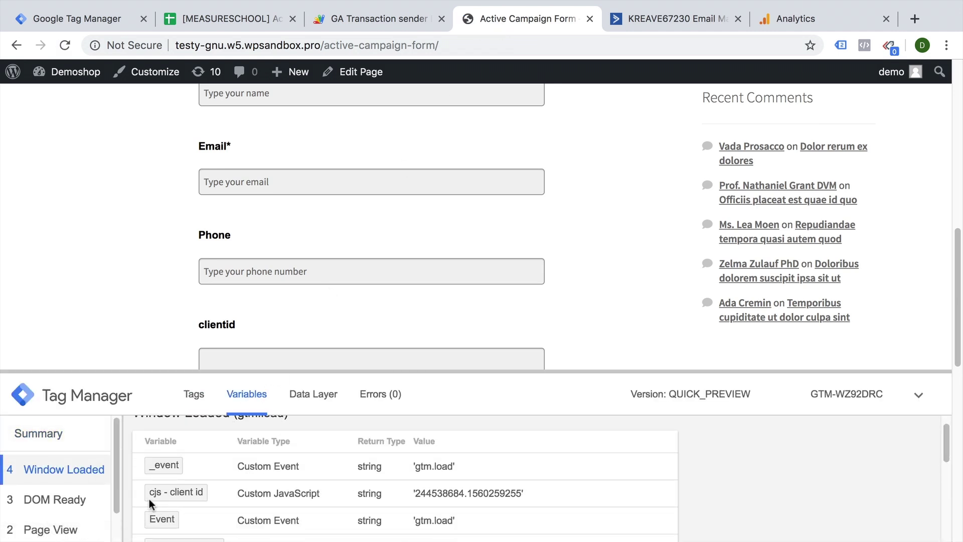
pyautogui.moveTo(416, 494); pyautogui.dragTo(536, 492)
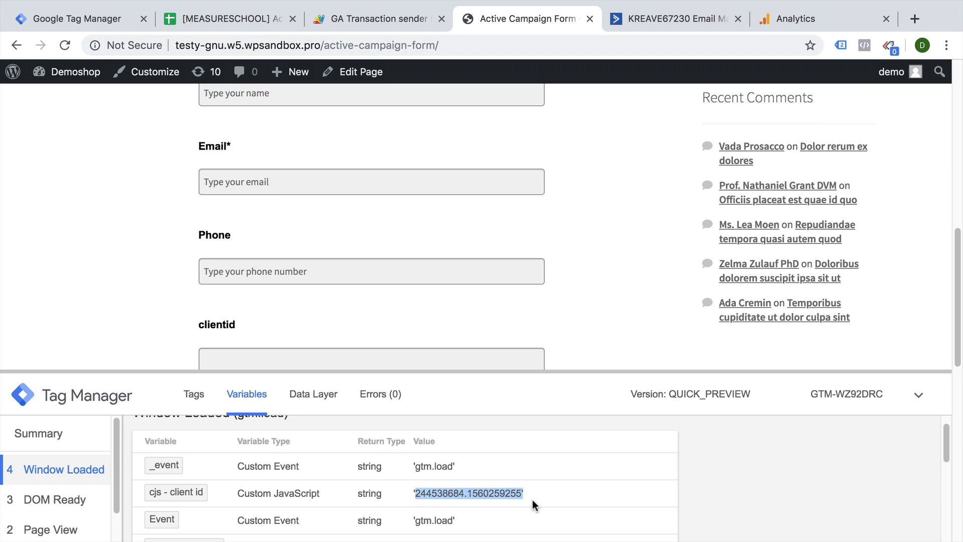
pyautogui.scroll(-1, 623, 323)
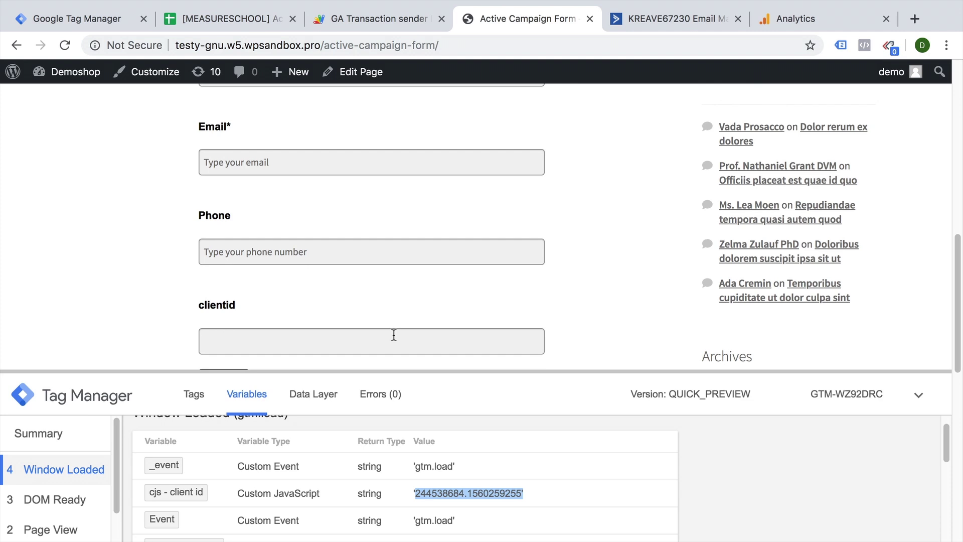
# Create a new Custom HTML tag named 'contact us - client id form fill'.
pyautogui.click(82, 19)
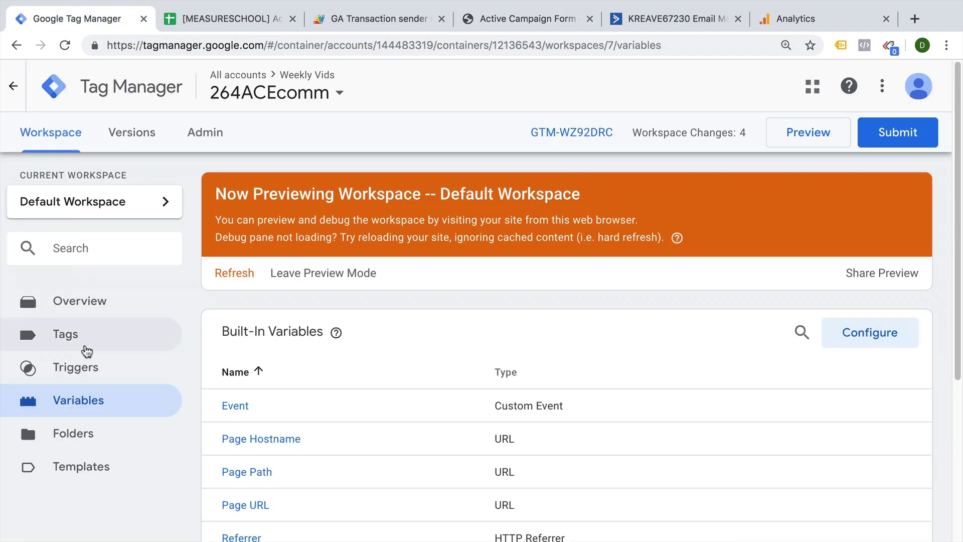
pyautogui.click(86, 347)
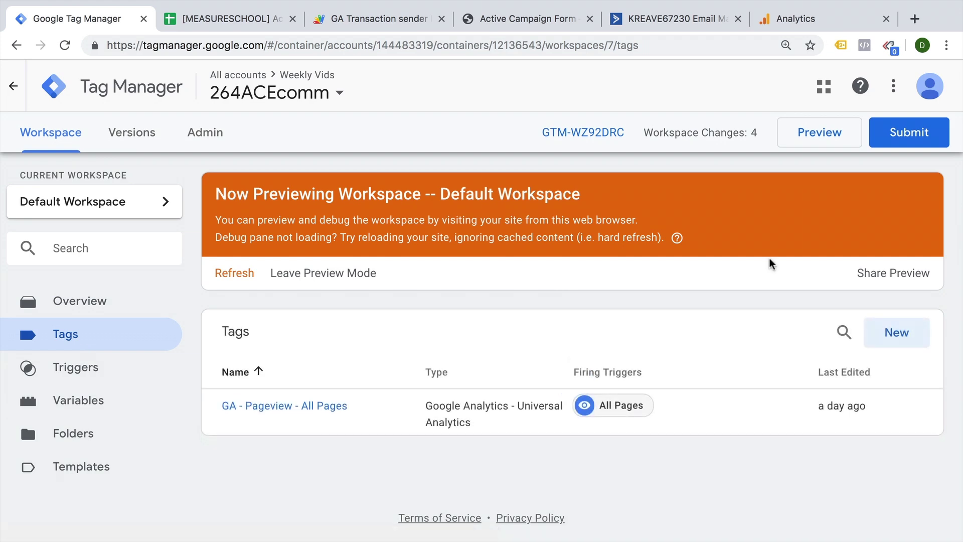
pyautogui.click(913, 327)
pyautogui.click(637, 290)
pyautogui.scroll(-6, 559, 371)
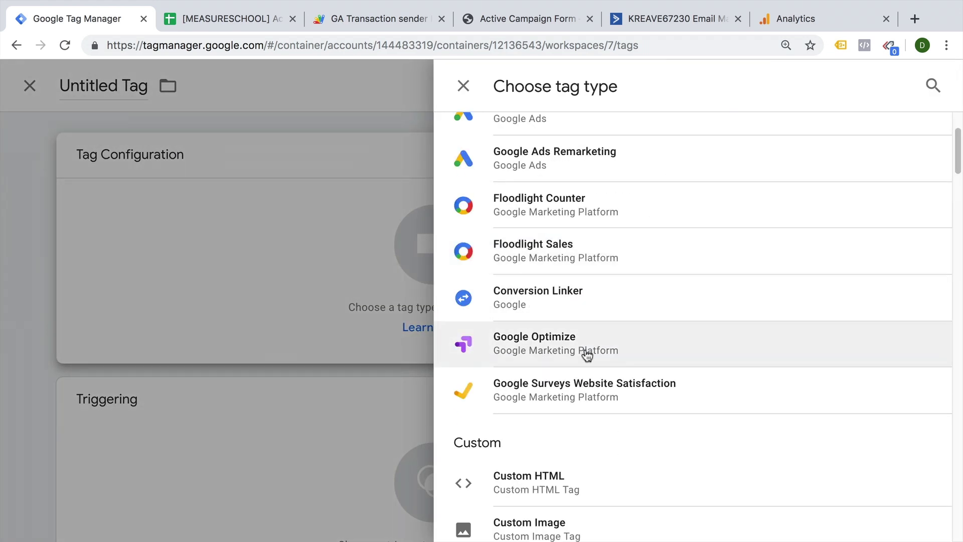
pyautogui.click(527, 312)
pyautogui.click(188, 87)
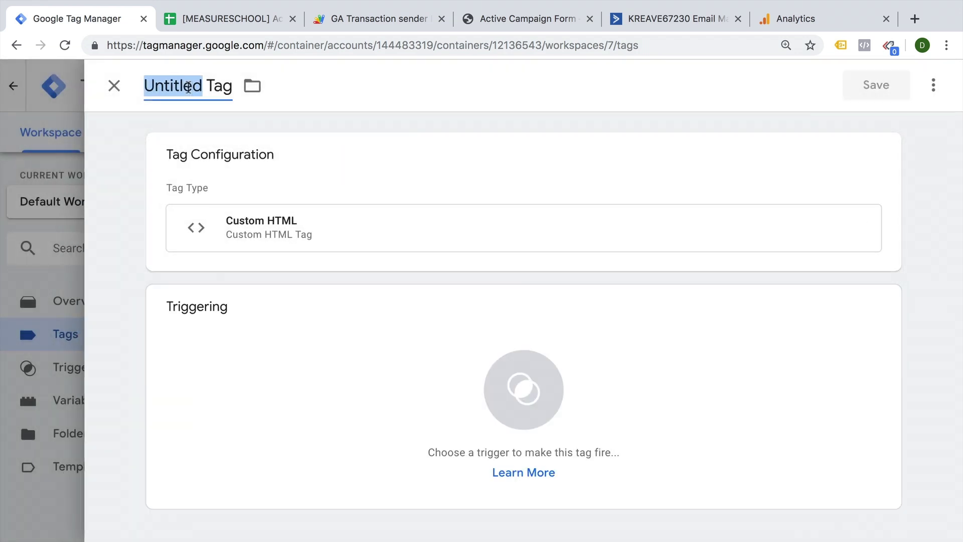
pyautogui.write('co')
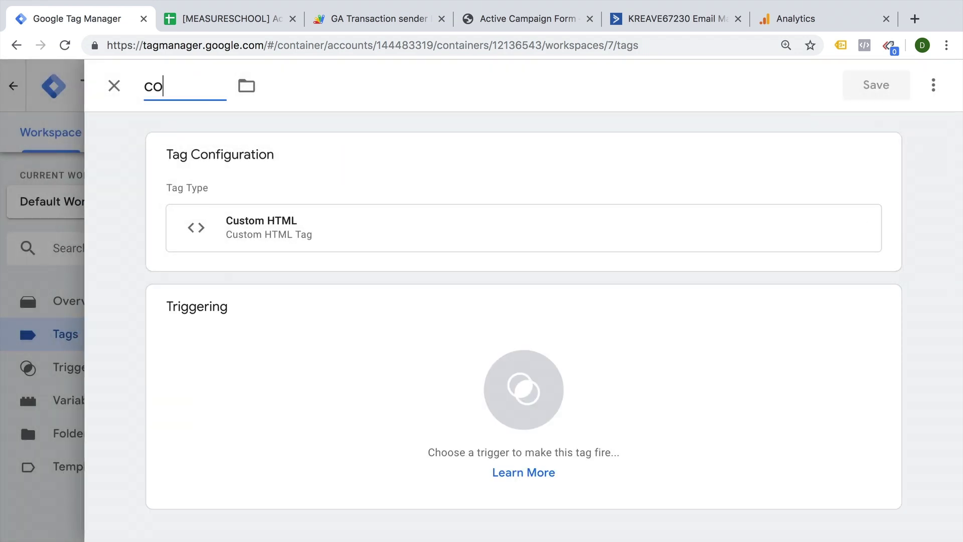
pyautogui.write('ntact us - client id form fill')
# Paste the hidden-field fill script template into the tag's HTML box.
pyautogui.click(338, 236)
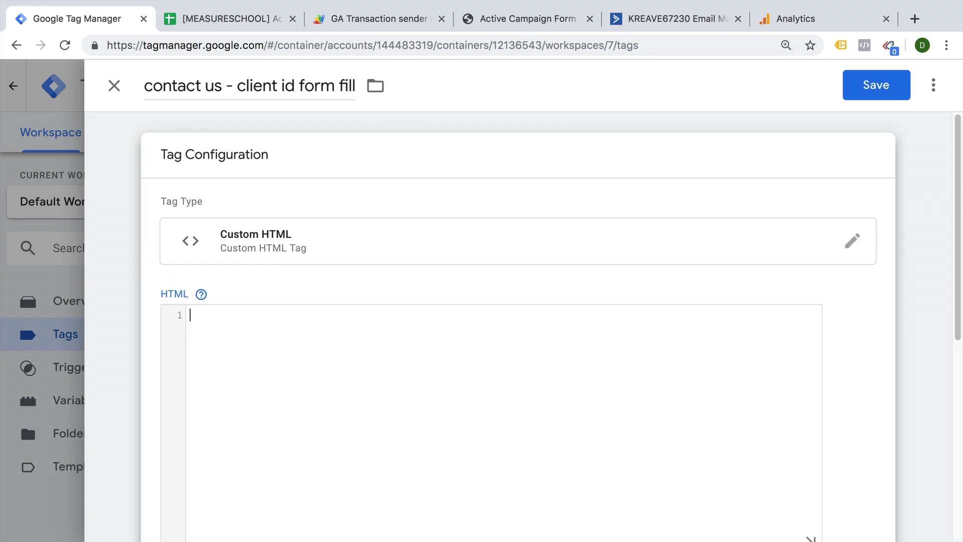
pyautogui.click(326, 383)
pyautogui.write('<script> (function(){ var selector = "" //your css selector for hidden input field document.querySelector(selector).value = "" })();  </script>')
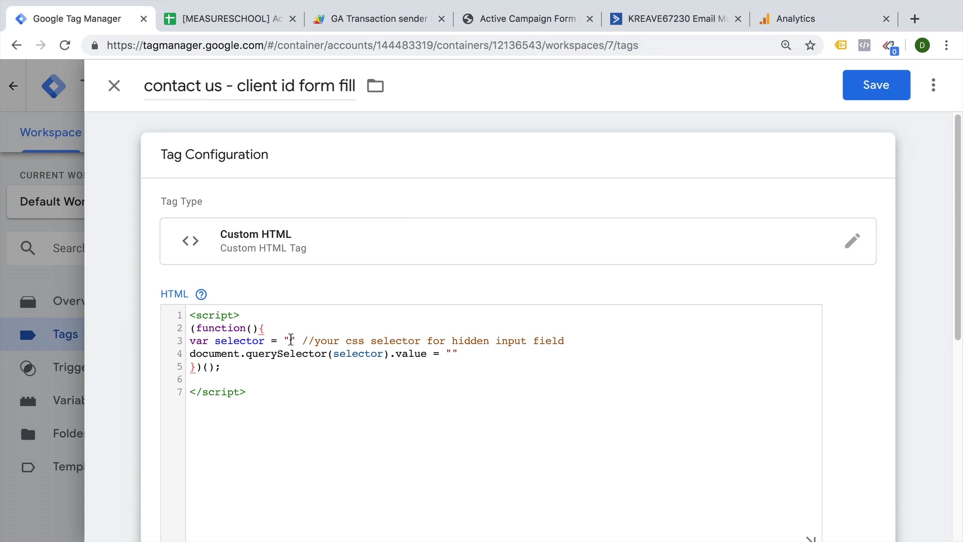
pyautogui.doubleClick(291, 341)
pyautogui.doubleClick(451, 354)
pyautogui.click(289, 340)
# Inspect the form's clientid input (field[4]) and copy its CSS selector.
pyautogui.click(485, 20)
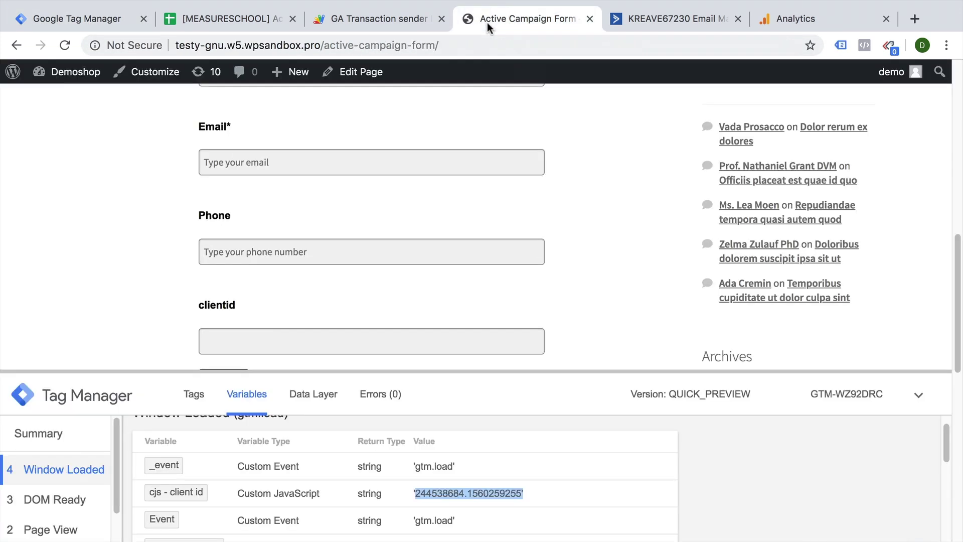
pyautogui.scroll(-3, 332, 297)
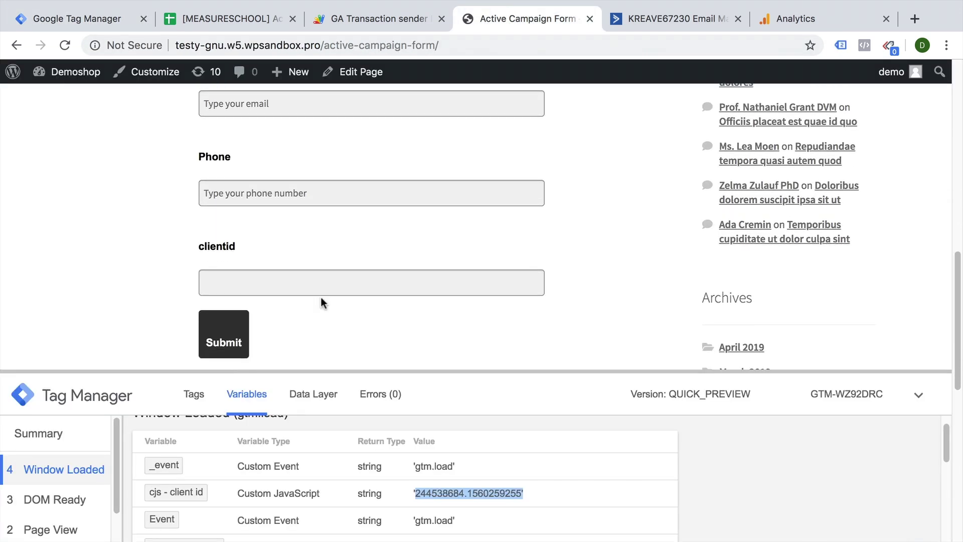
pyautogui.scroll(-1, 321, 298)
pyautogui.rightClick(315, 260)
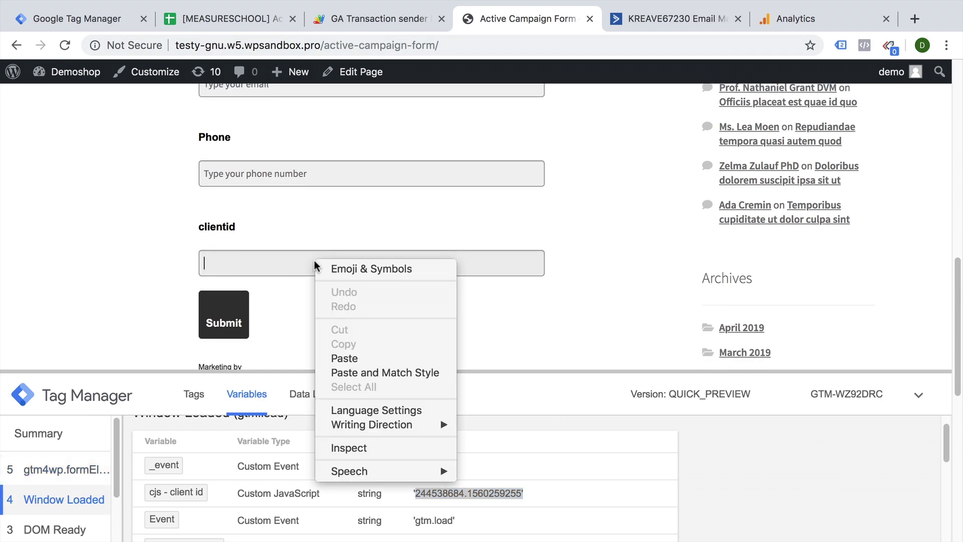
pyautogui.click(372, 449)
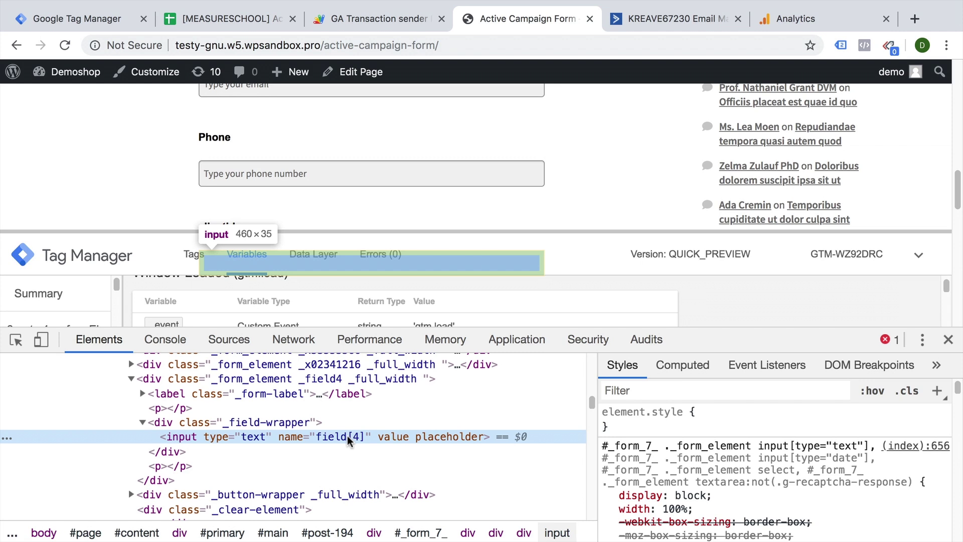
pyautogui.rightClick(350, 441)
pyautogui.moveTo(406, 369)
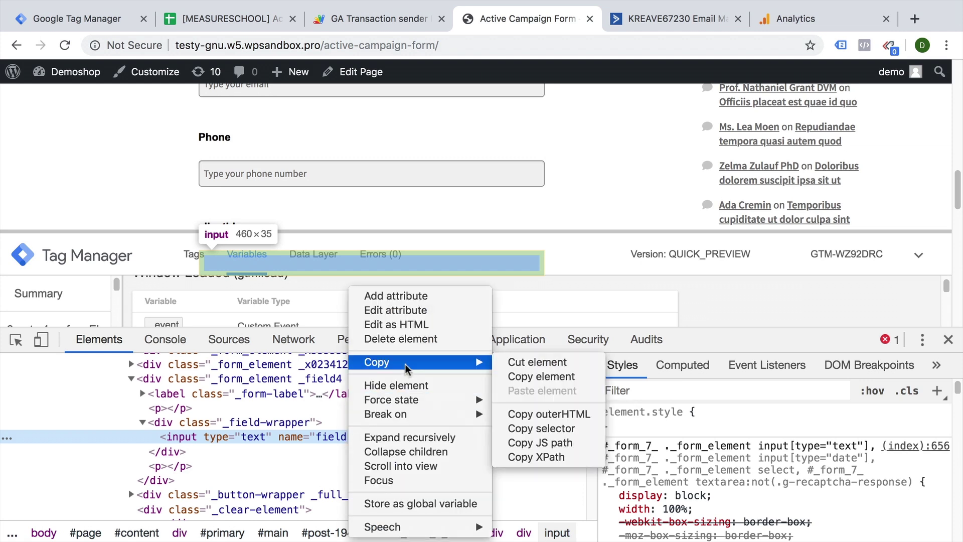
pyautogui.click(540, 430)
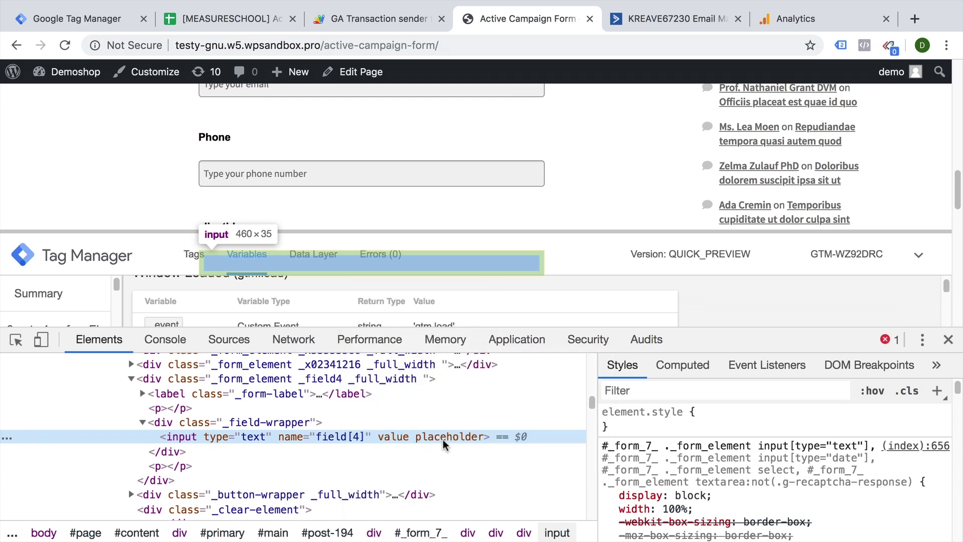
pyautogui.moveTo(702, 330); pyautogui.dragTo(689, 143)
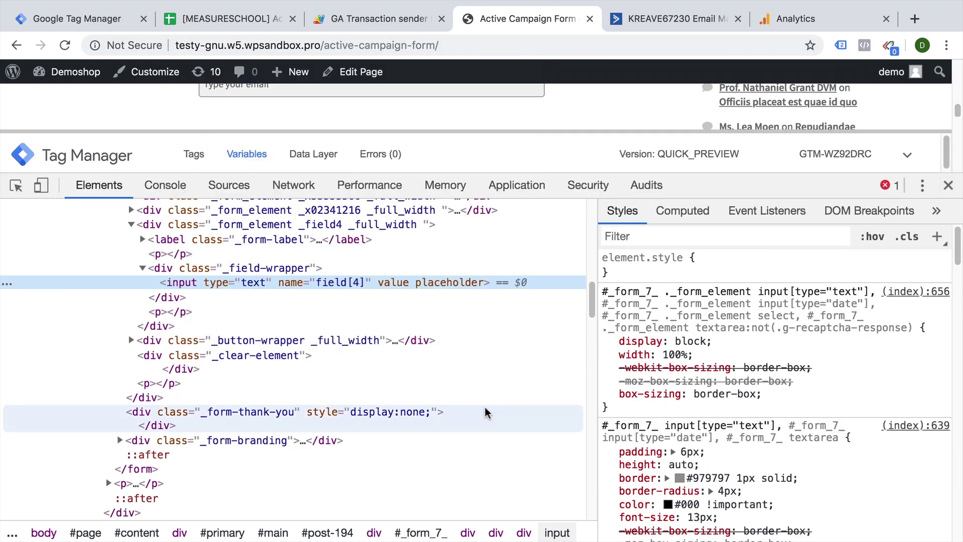
# Run document.querySelector("input[name='field[4]']") in the console and copy the selector text.
pyautogui.press('Escape')
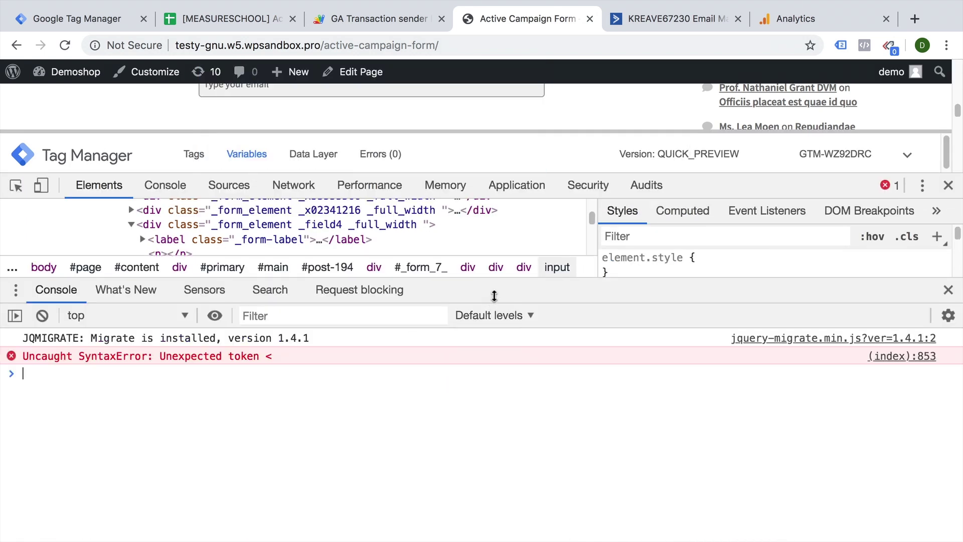
pyautogui.moveTo(496, 295); pyautogui.dragTo(495, 377)
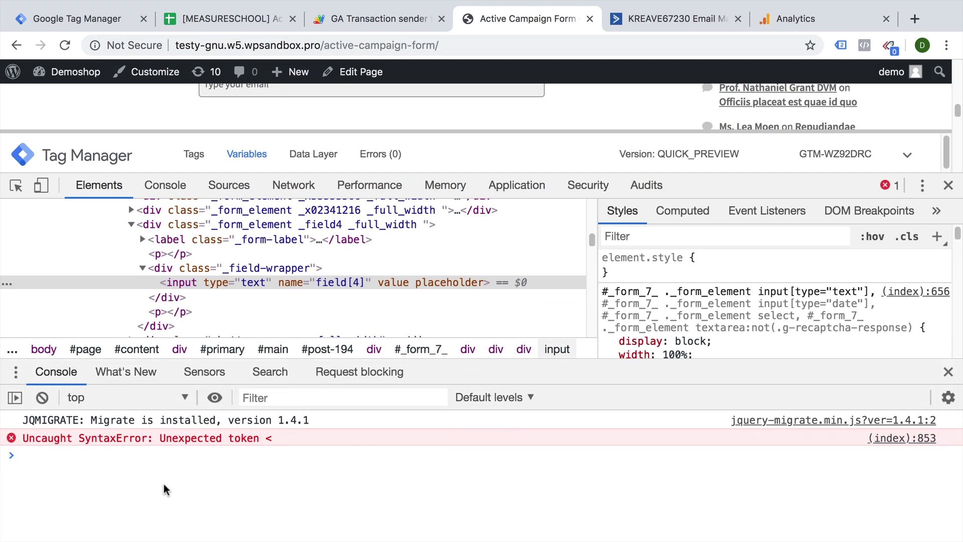
pyautogui.write('document')
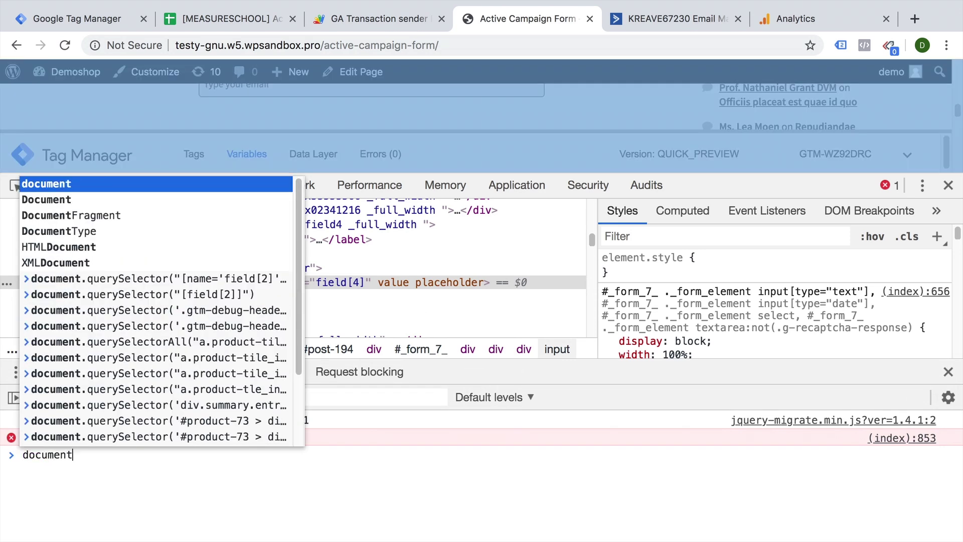
pyautogui.write('.querySelec')
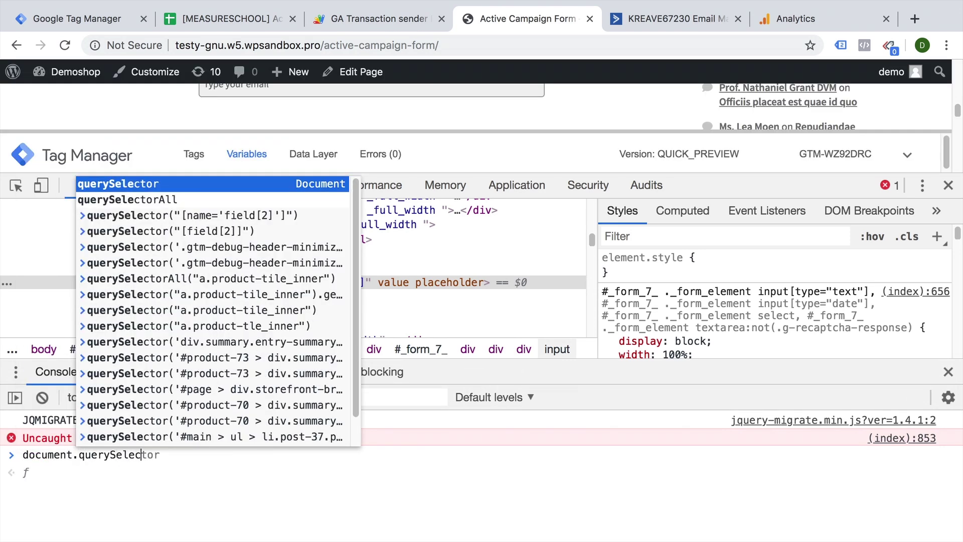
pyautogui.write('tor("')
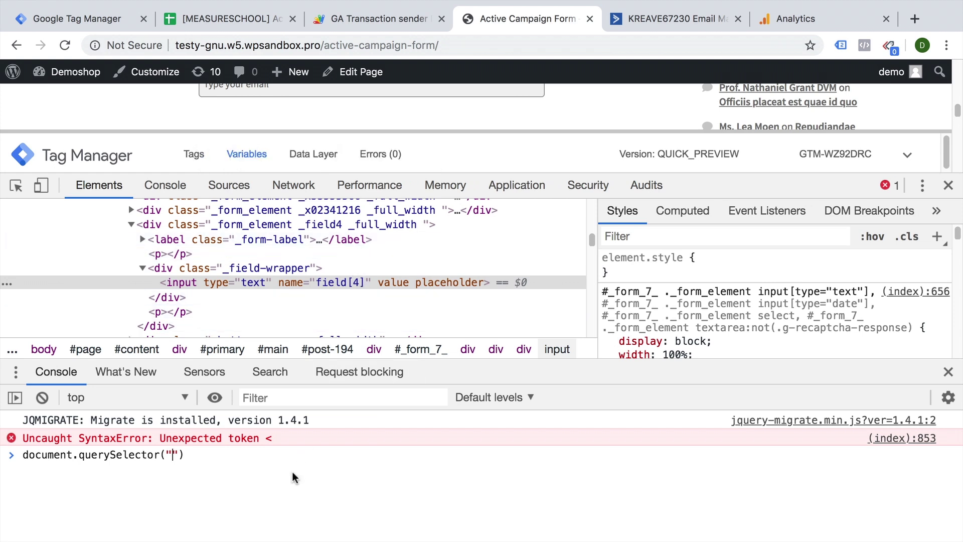
pyautogui.write('input')
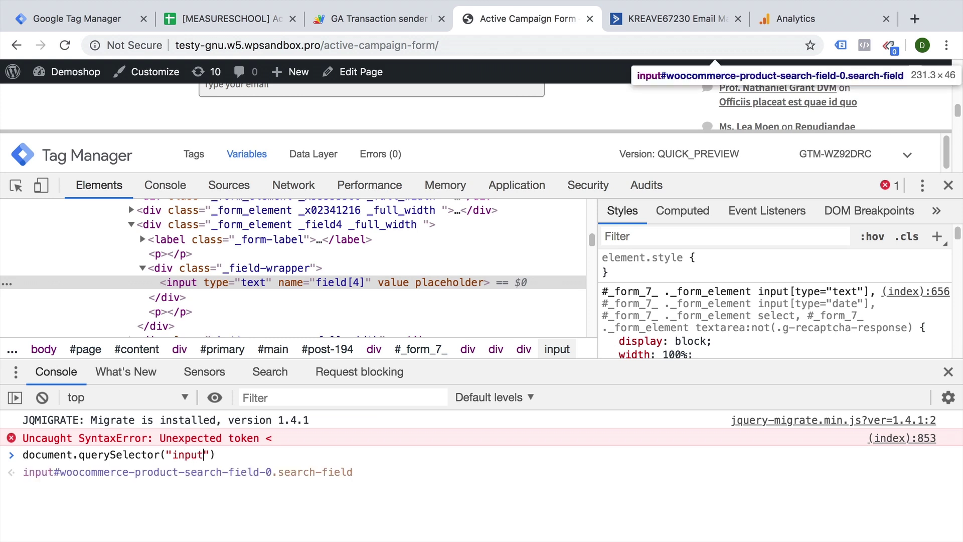
pyautogui.write('[]')
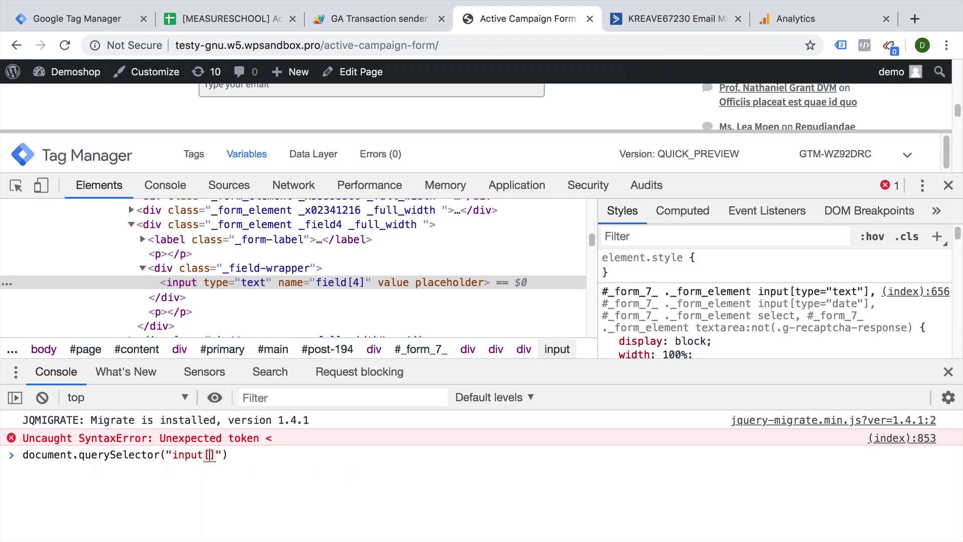
pyautogui.write("name='")
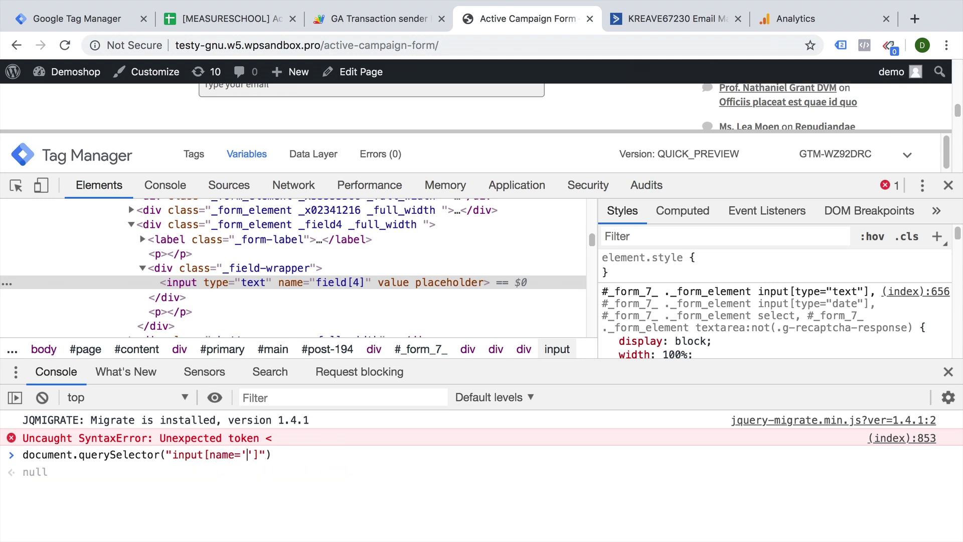
pyautogui.write('field[4')
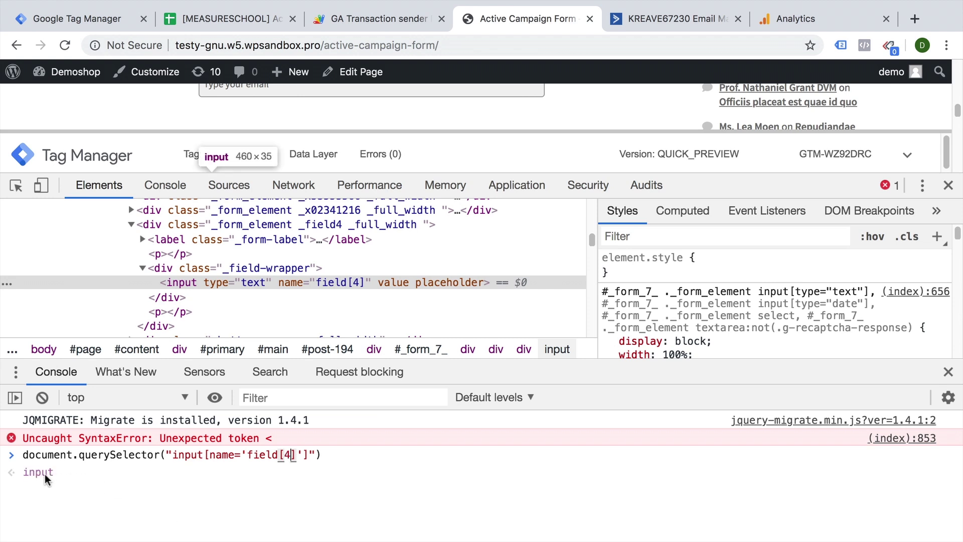
pyautogui.press('Return')
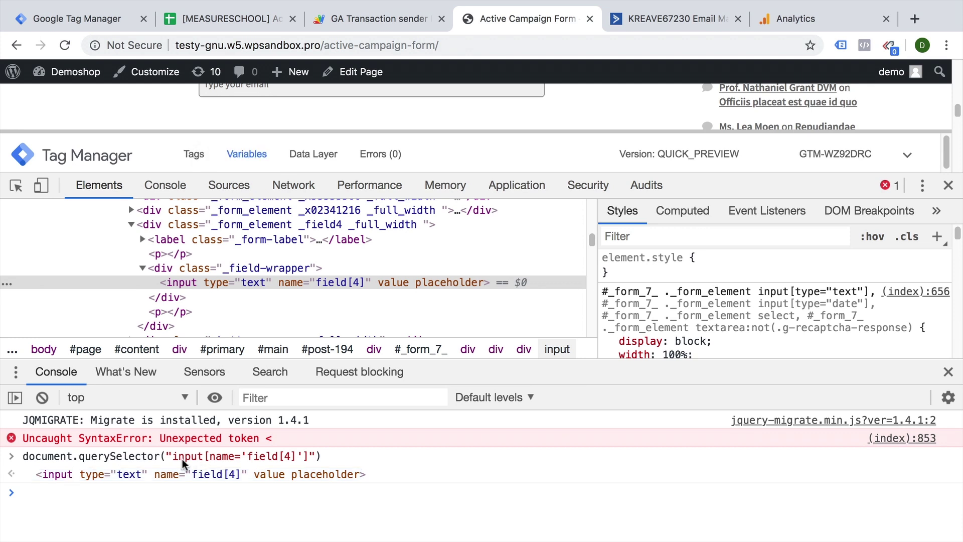
pyautogui.moveTo(171, 458); pyautogui.dragTo(316, 458)
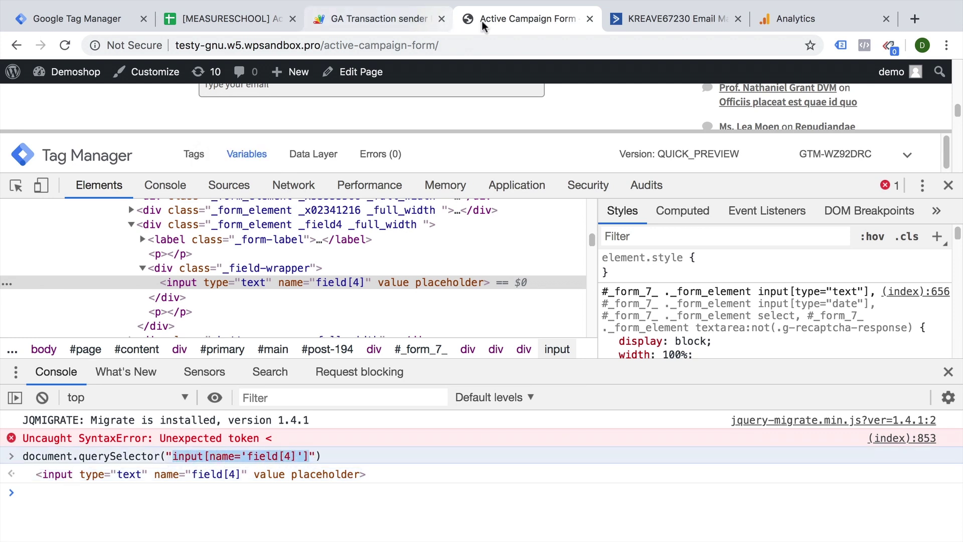
# In the Custom HTML script, paste input[name='field[4]'] as the selector and set its value to {{cjs - client id}}.
pyautogui.click(76, 19)
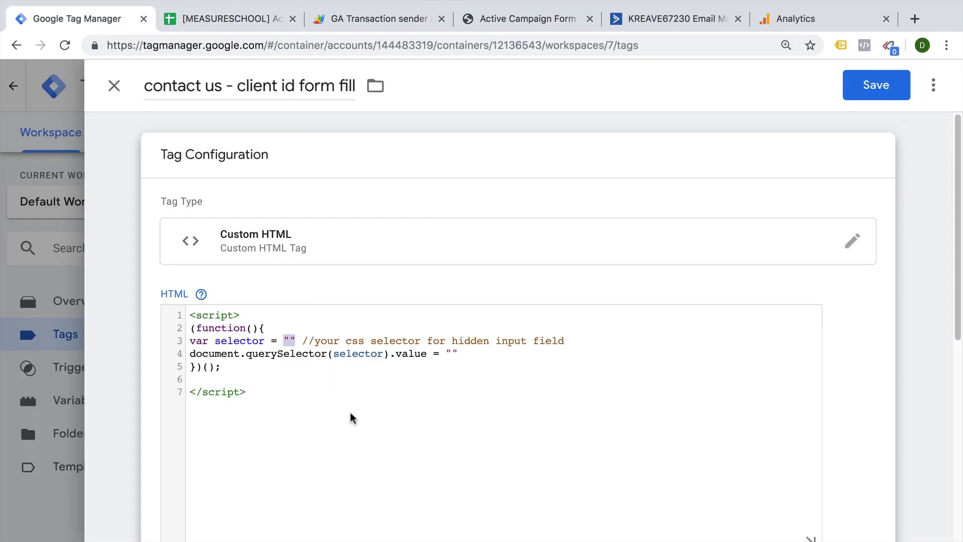
pyautogui.click(295, 342)
pyautogui.press('super+v')
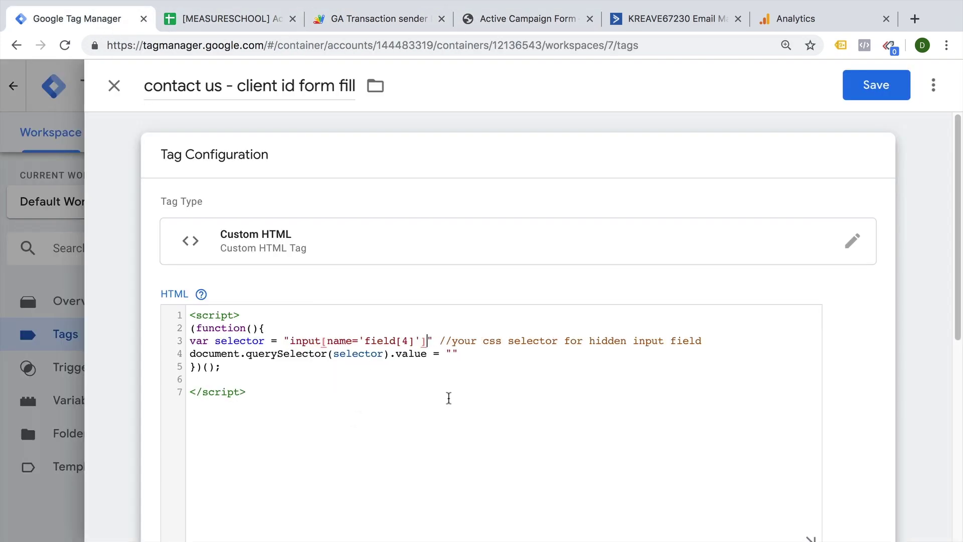
pyautogui.moveTo(192, 353); pyautogui.dragTo(505, 355)
pyautogui.click(506, 355)
pyautogui.click(451, 354)
pyautogui.write('{{')
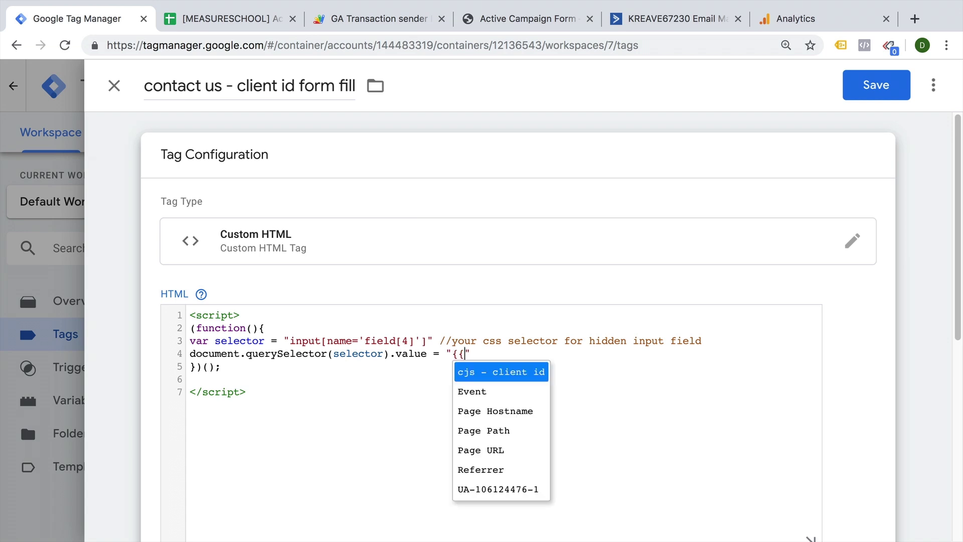
pyautogui.press('Return')
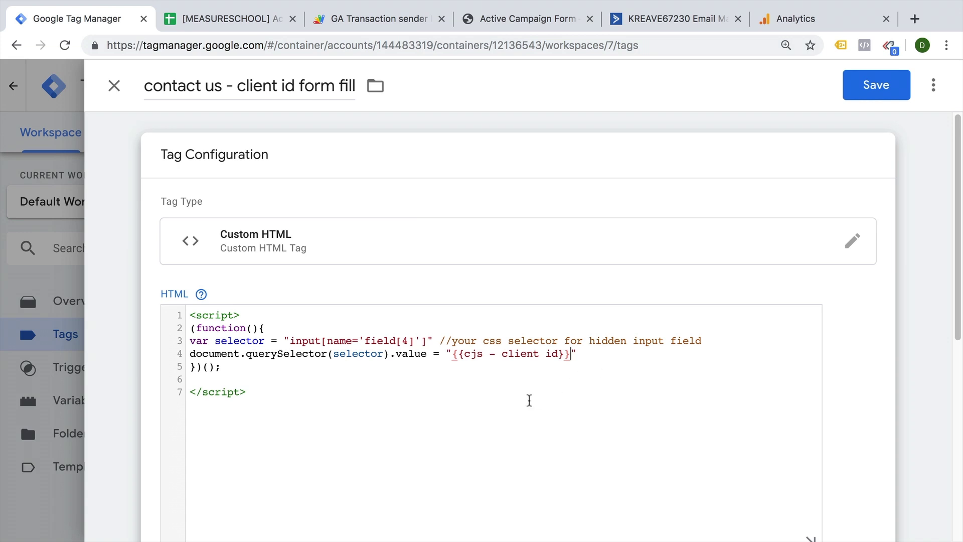
pyautogui.scroll(-7, 529, 399)
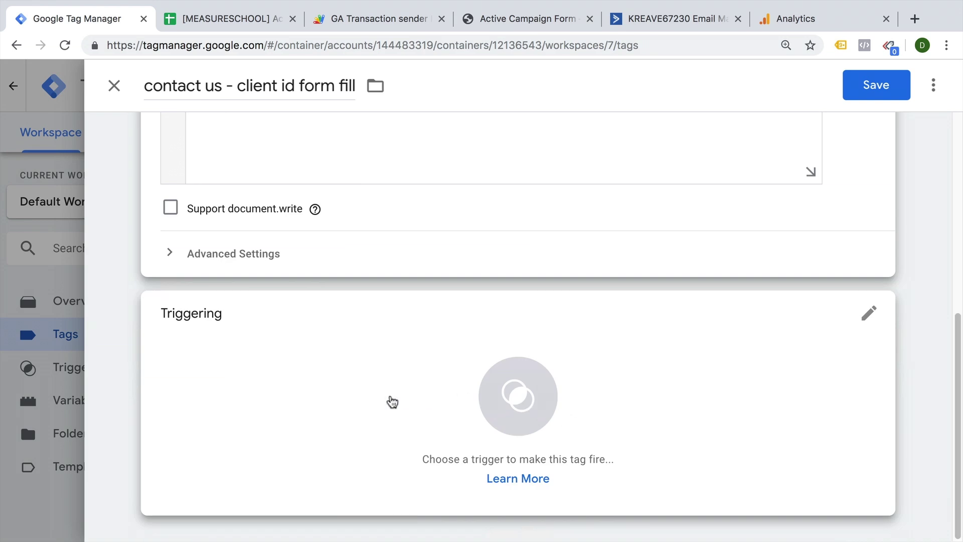
# Open the tag's trigger list, then select the Active Campaign Form page path in the address bar.
pyautogui.click(391, 399)
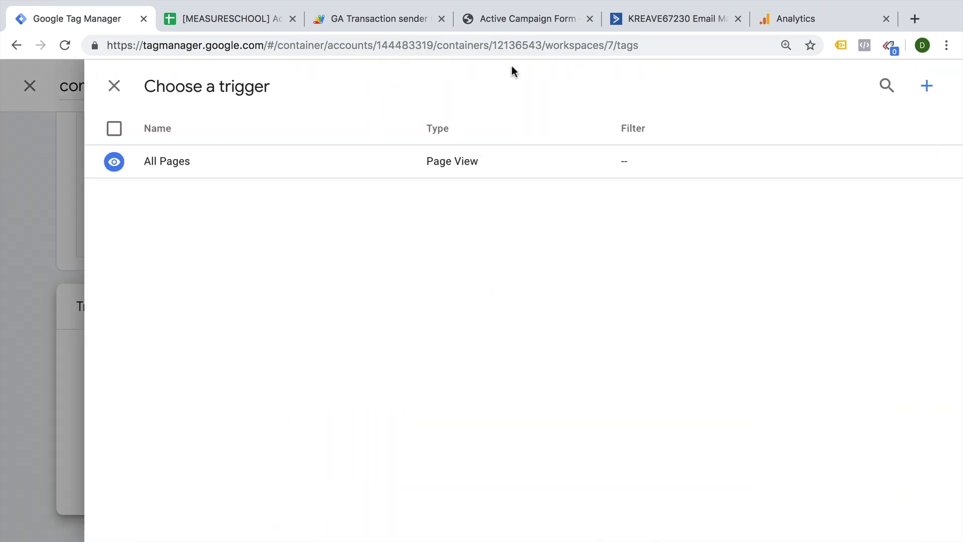
pyautogui.click(519, 26)
pyautogui.moveTo(335, 45); pyautogui.dragTo(437, 45)
pyautogui.hotkey('ctrl', 'c')
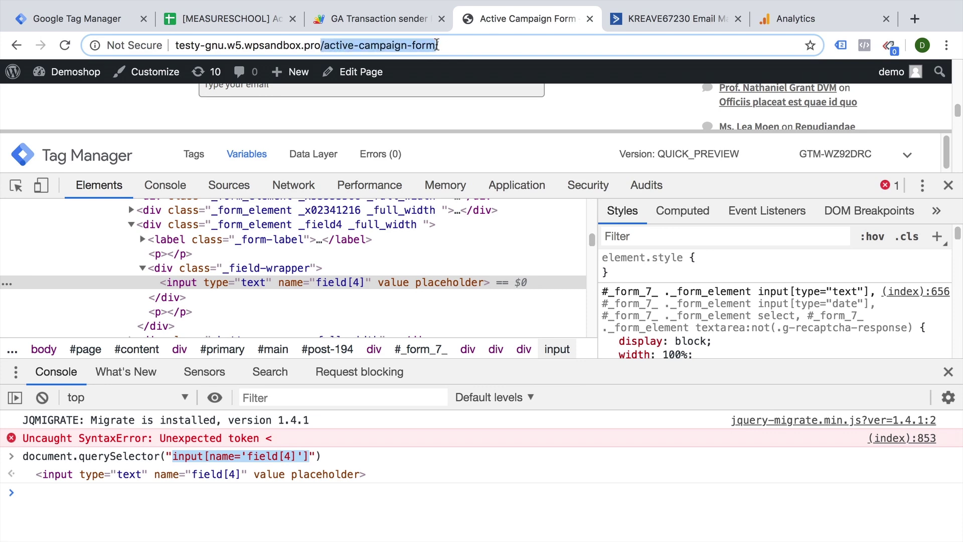
# Close the developer tools and review the DOM Ready event's variable values in the Tag Manager preview panel.
pyautogui.click(948, 372)
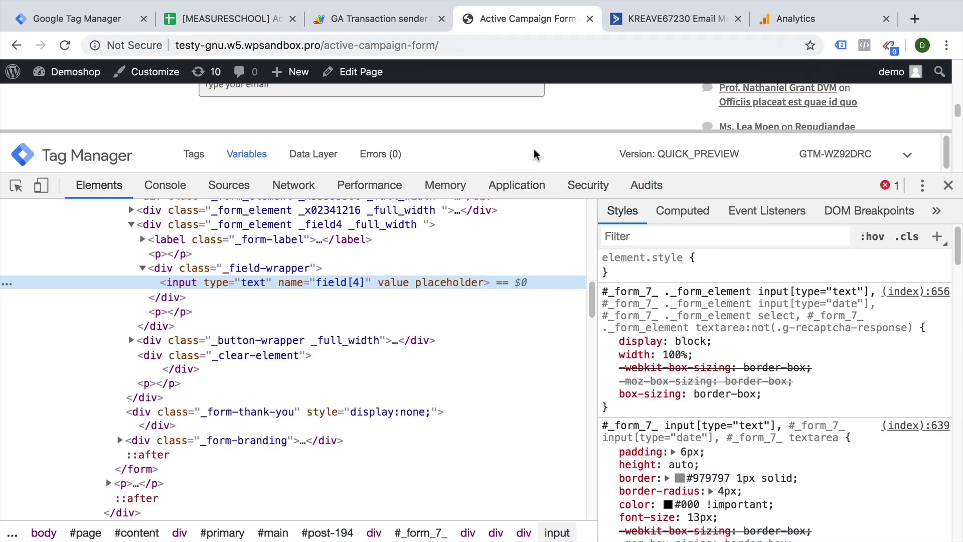
pyautogui.moveTo(538, 134); pyautogui.dragTo(552, 323)
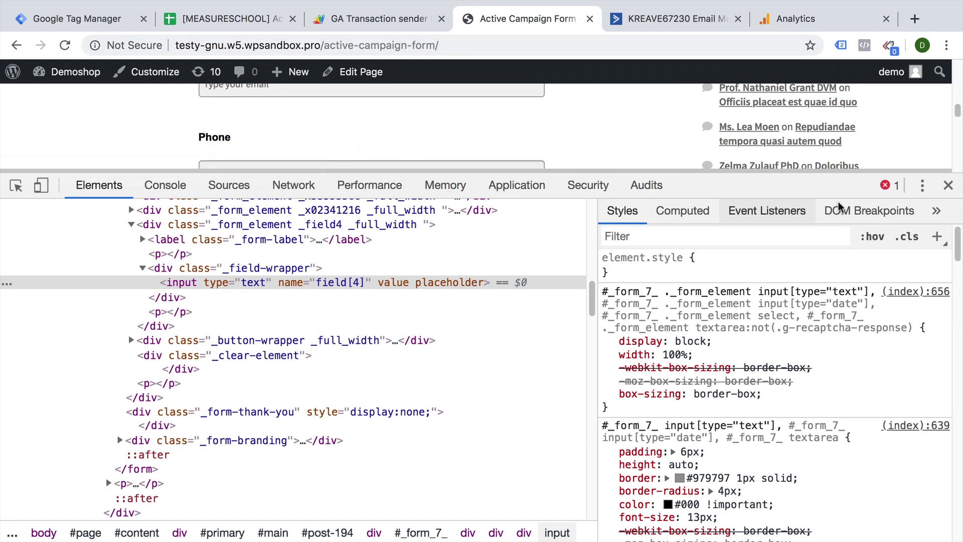
pyautogui.moveTo(937, 181); pyautogui.dragTo(899, 409)
pyautogui.scroll(2, 594, 323)
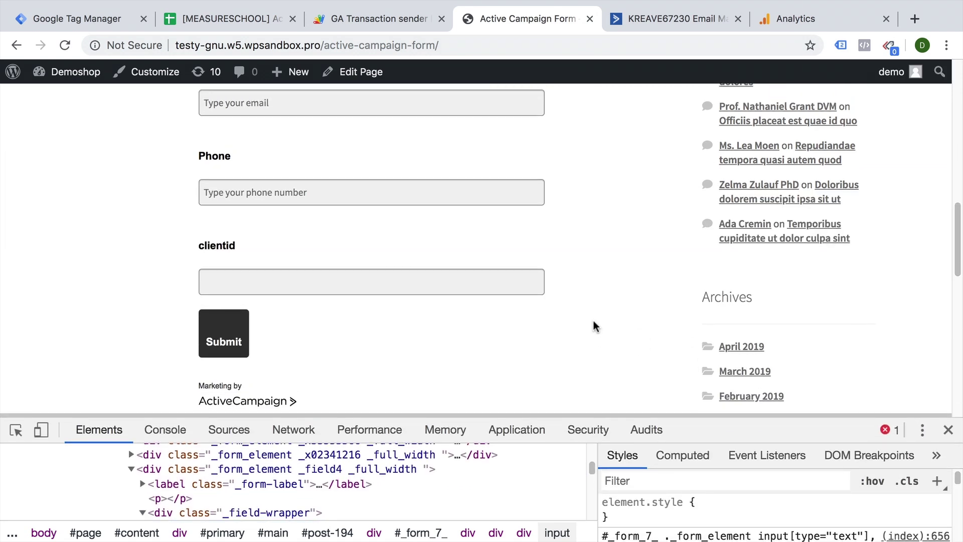
pyautogui.scroll(2, 594, 325)
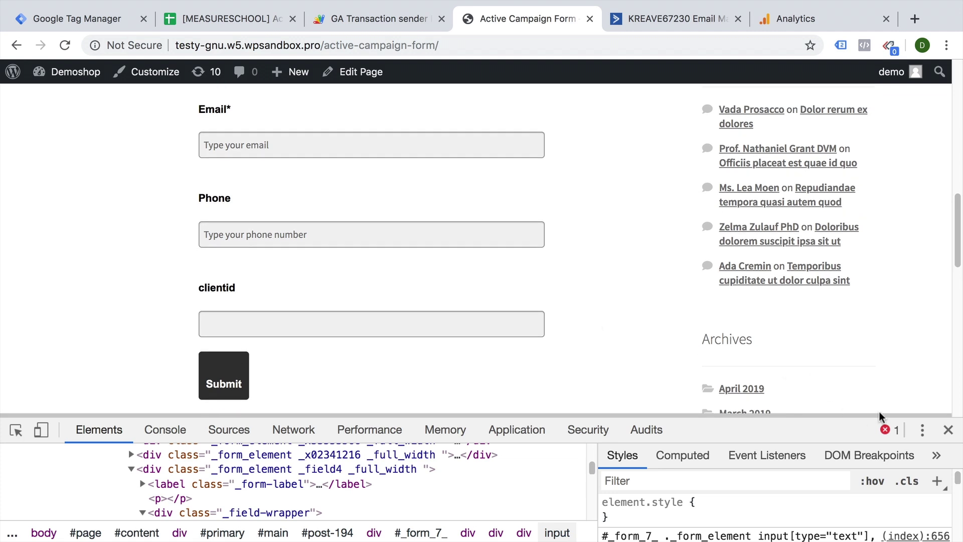
pyautogui.click(948, 430)
pyautogui.moveTo(675, 538); pyautogui.dragTo(697, 331)
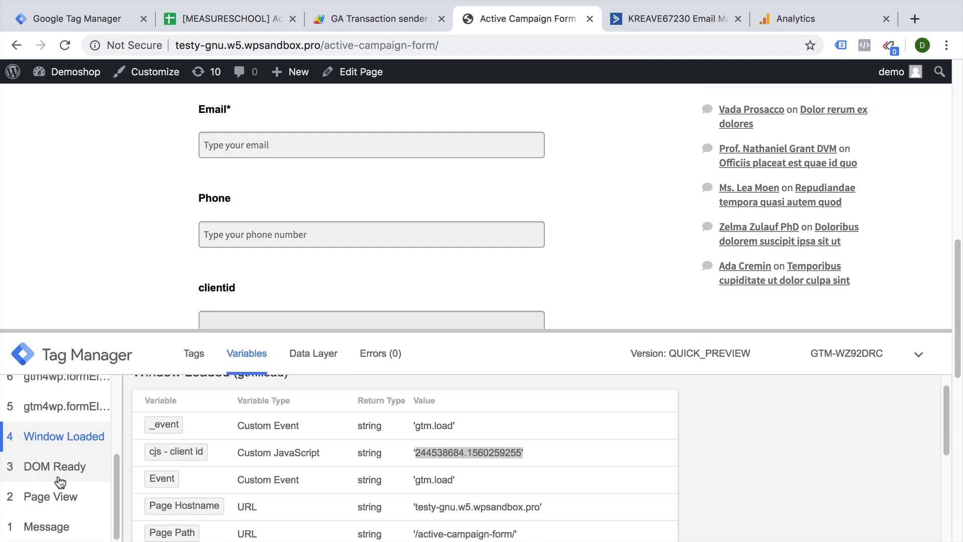
pyautogui.click(56, 509)
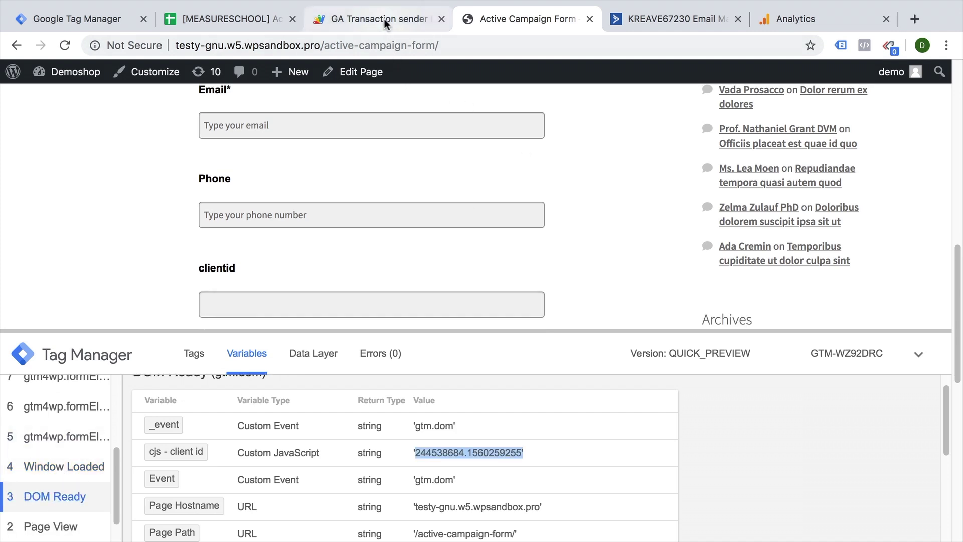
pyautogui.click(386, 22)
# Create a new DOM Ready trigger named 'dom - ac form'.
pyautogui.click(67, 24)
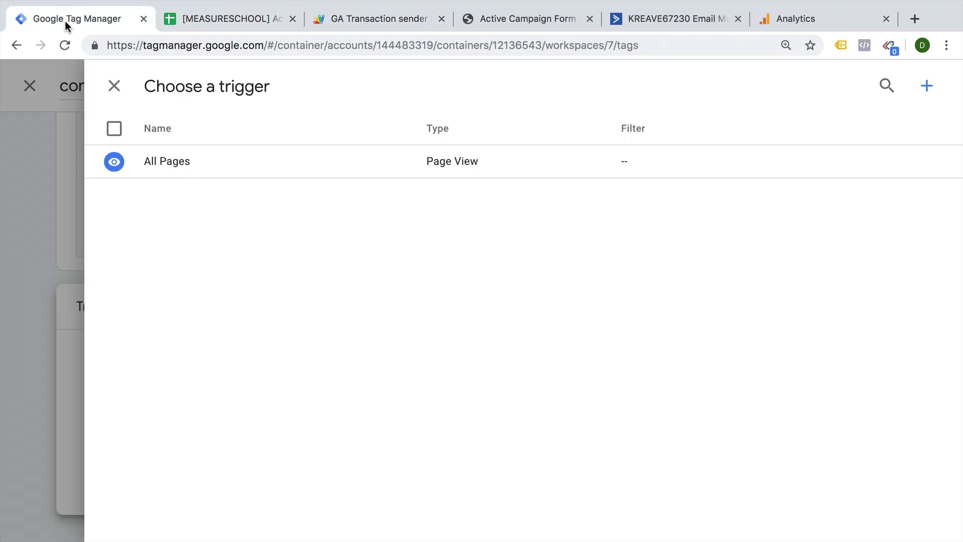
pyautogui.click(936, 88)
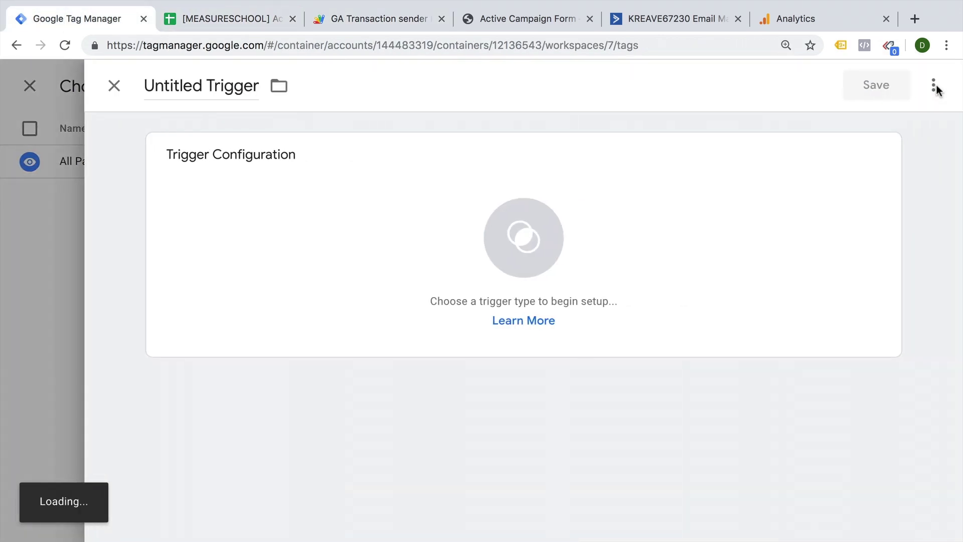
pyautogui.click(686, 228)
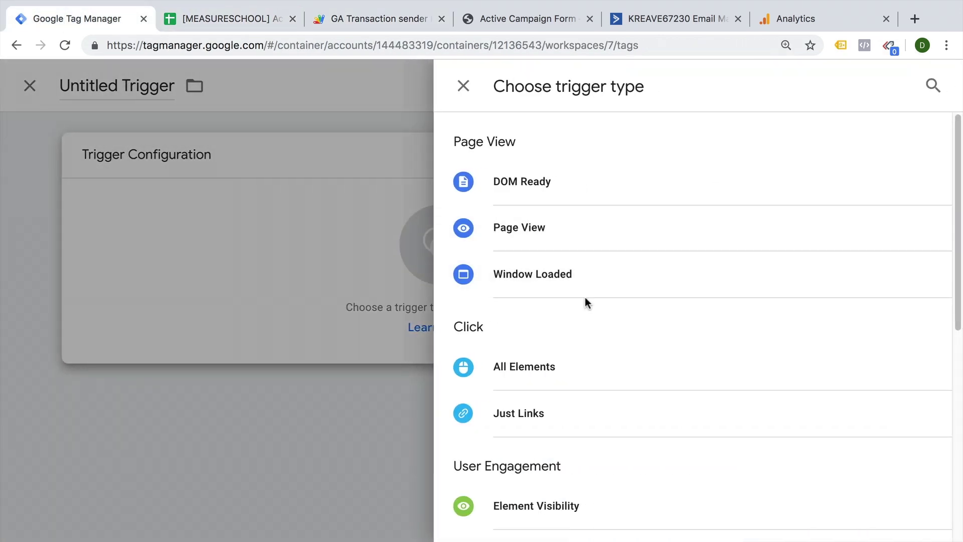
pyautogui.click(570, 182)
pyautogui.click(204, 93)
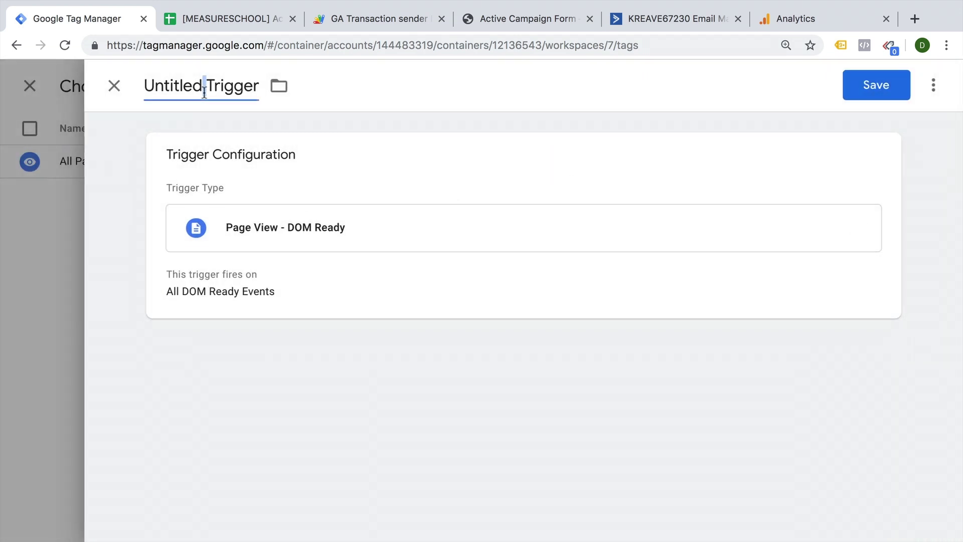
pyautogui.write('ac form')
pyautogui.press('super+Left')
pyautogui.write('dom -')
# Limit it to Page Path containing /active-campaign-form/ and cjs - client id not equal to undefined, then save.
pyautogui.click(317, 236)
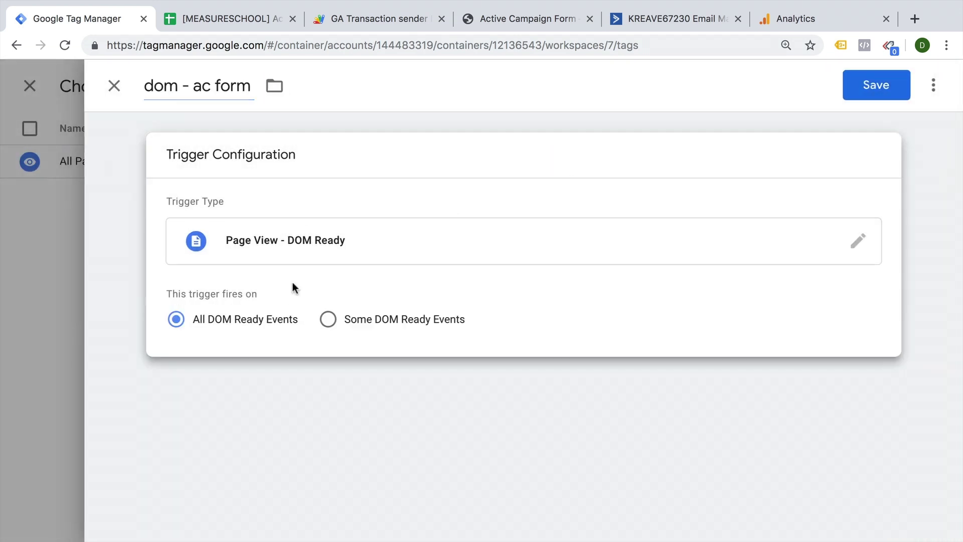
pyautogui.click(327, 319)
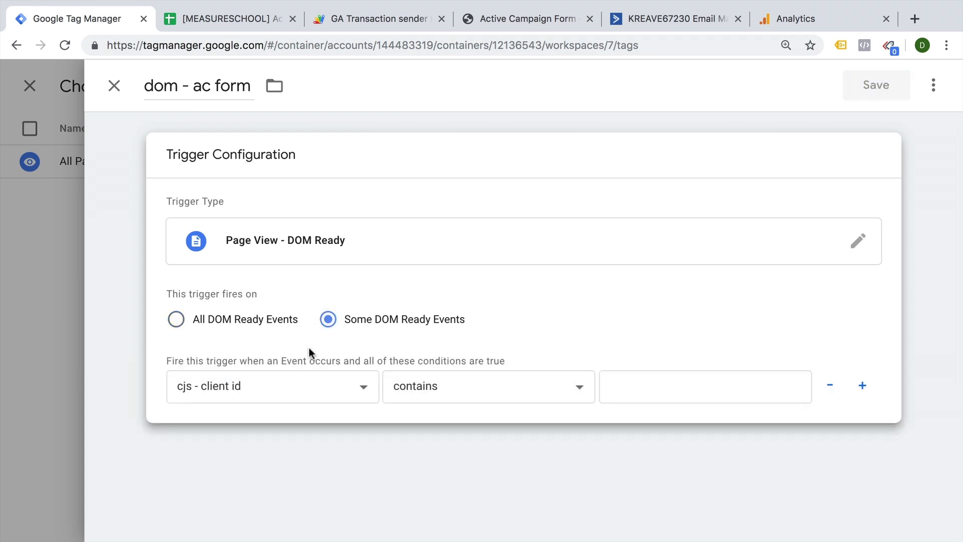
pyautogui.click(296, 389)
pyautogui.click(284, 417)
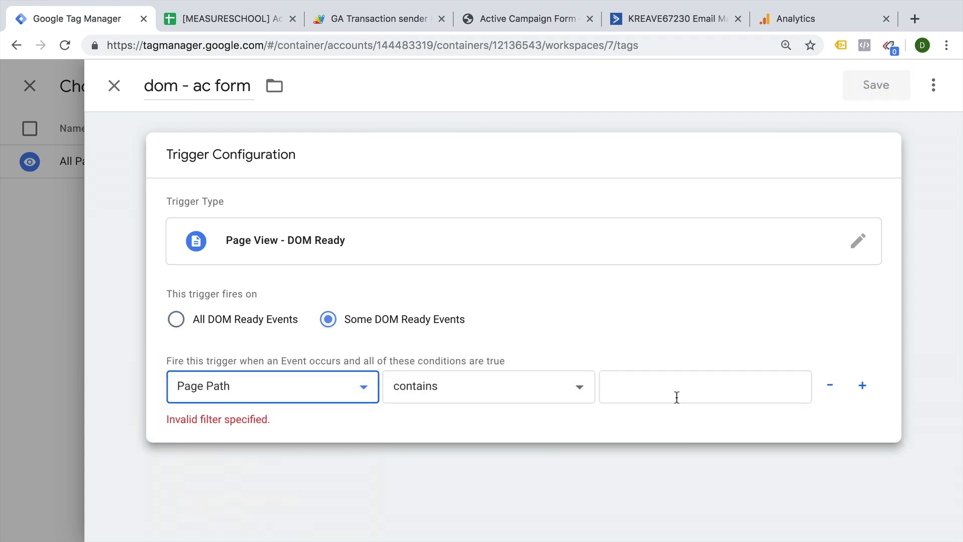
pyautogui.click(678, 394)
pyautogui.hotkey('ctrl', 'v')
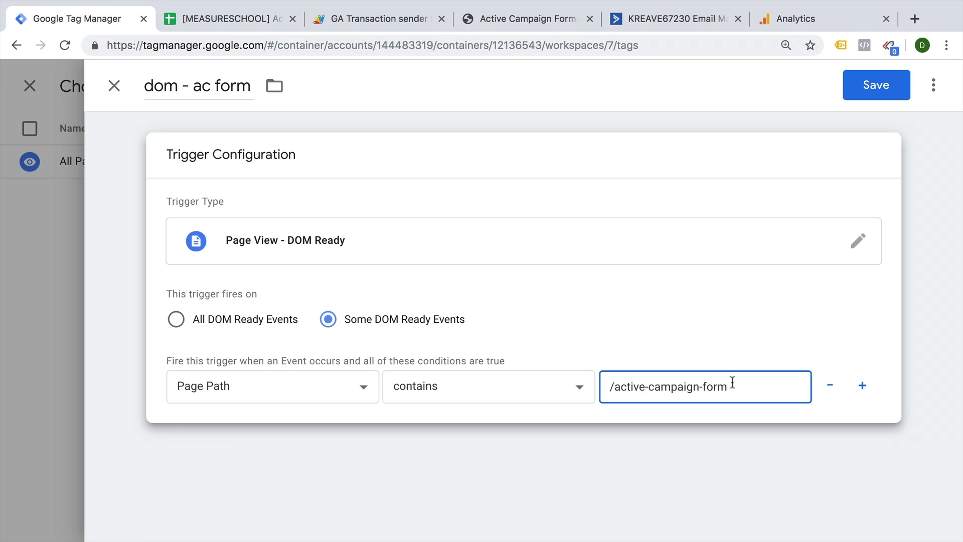
pyautogui.click(862, 385)
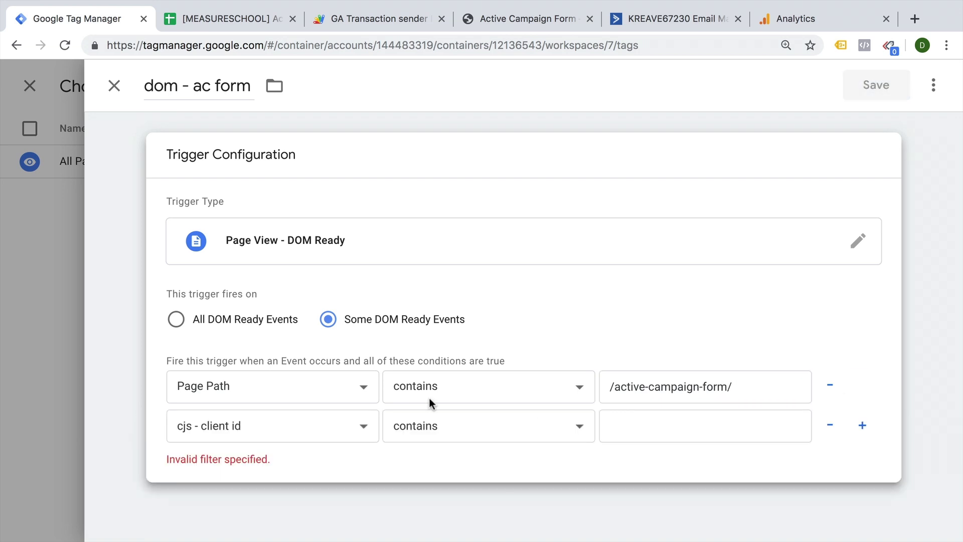
pyautogui.click(437, 440)
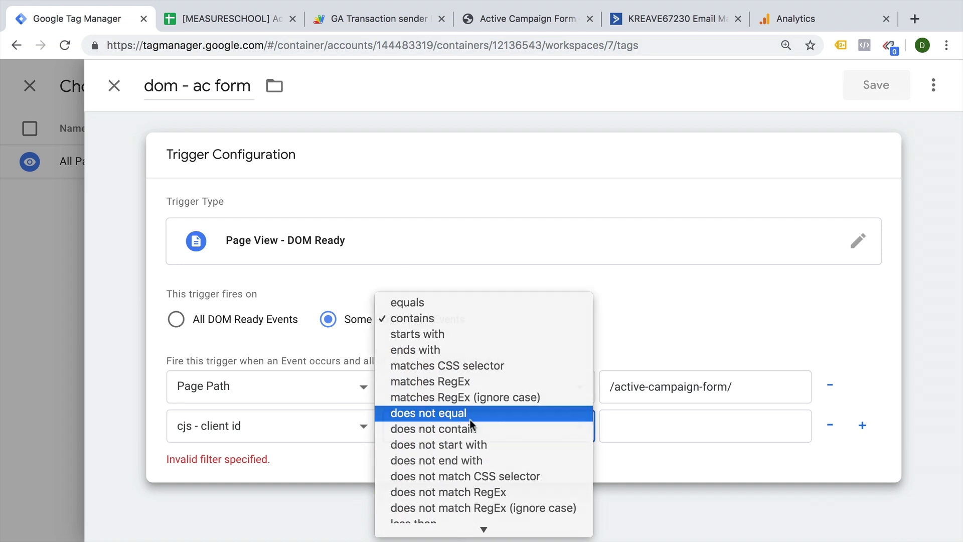
pyautogui.click(523, 436)
pyautogui.click(651, 427)
pyautogui.write('undefined')
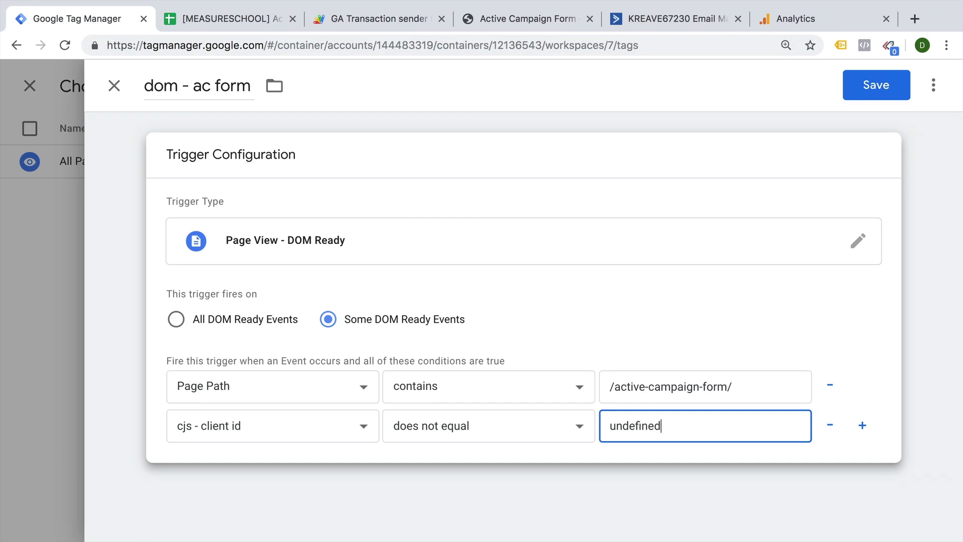
pyautogui.click(878, 86)
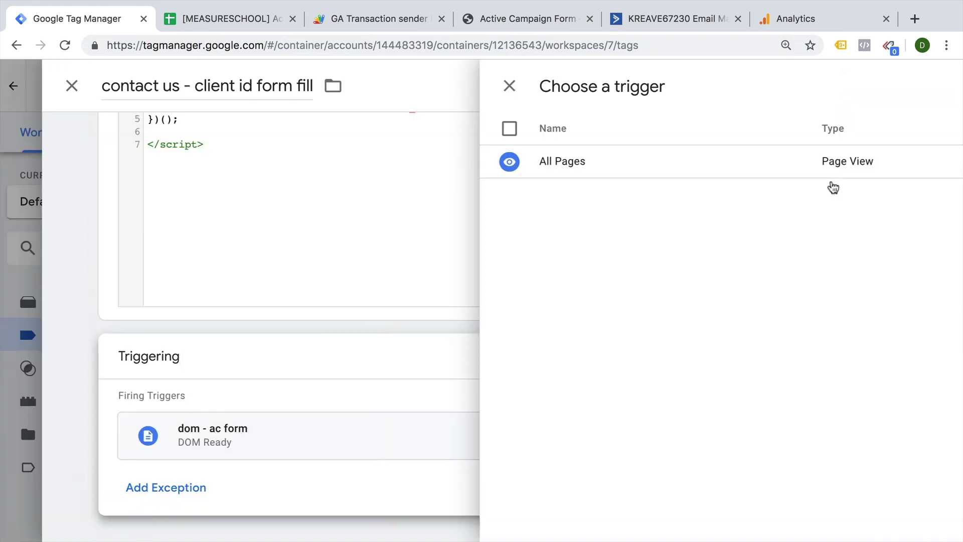
# Save the tag, refresh the GTM preview and reload the Active Campaign Form page.
pyautogui.click(853, 91)
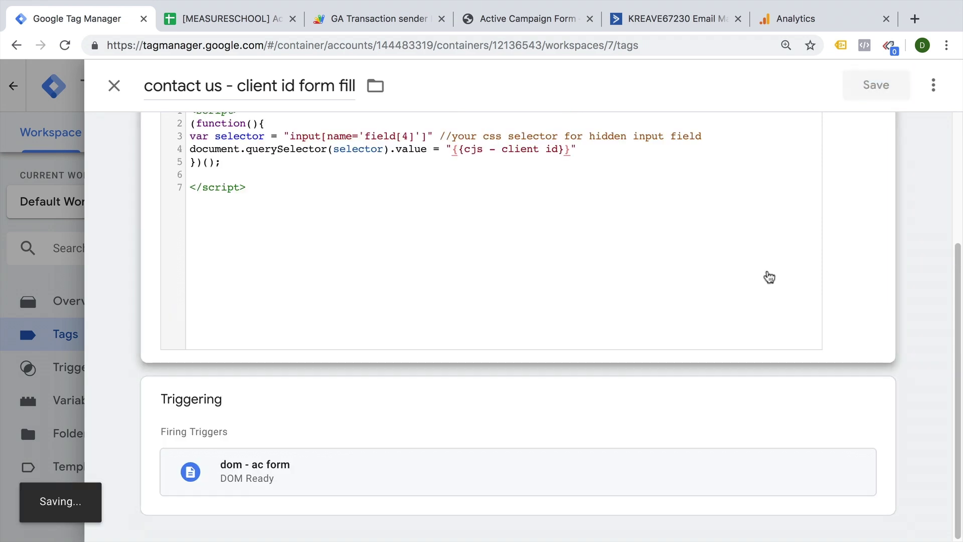
pyautogui.click(229, 278)
pyautogui.click(526, 18)
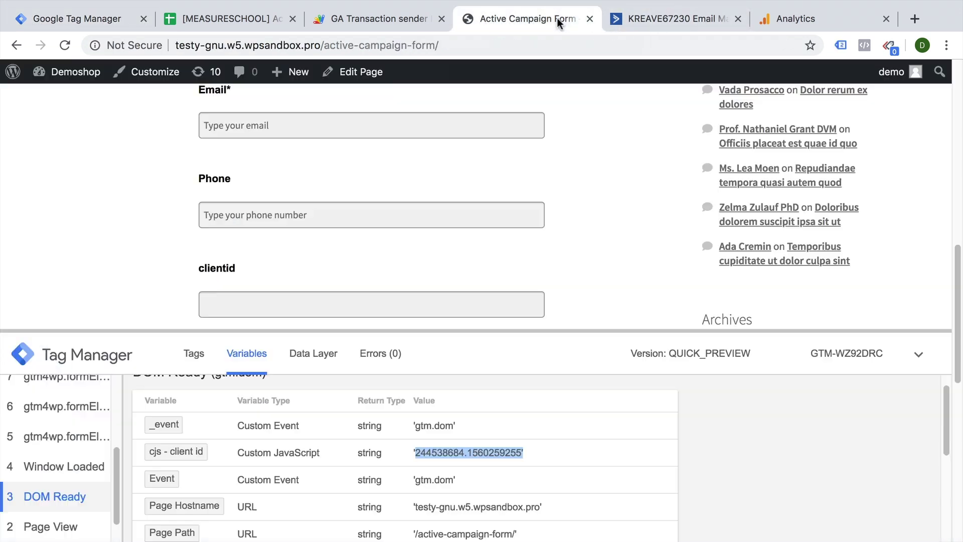
pyautogui.click(65, 46)
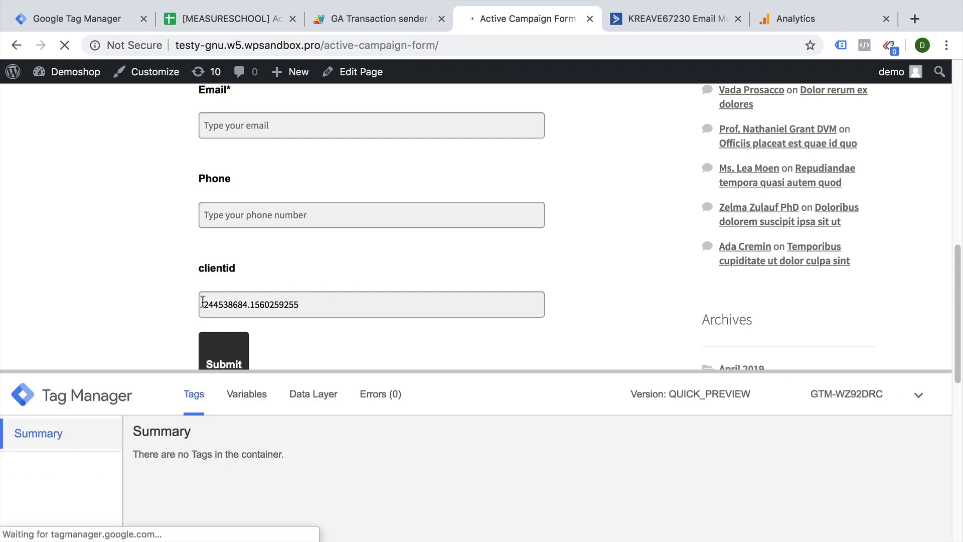
# Check the clientid field's auto-filled client ID value on the form.
pyautogui.moveTo(202, 304); pyautogui.dragTo(331, 308)
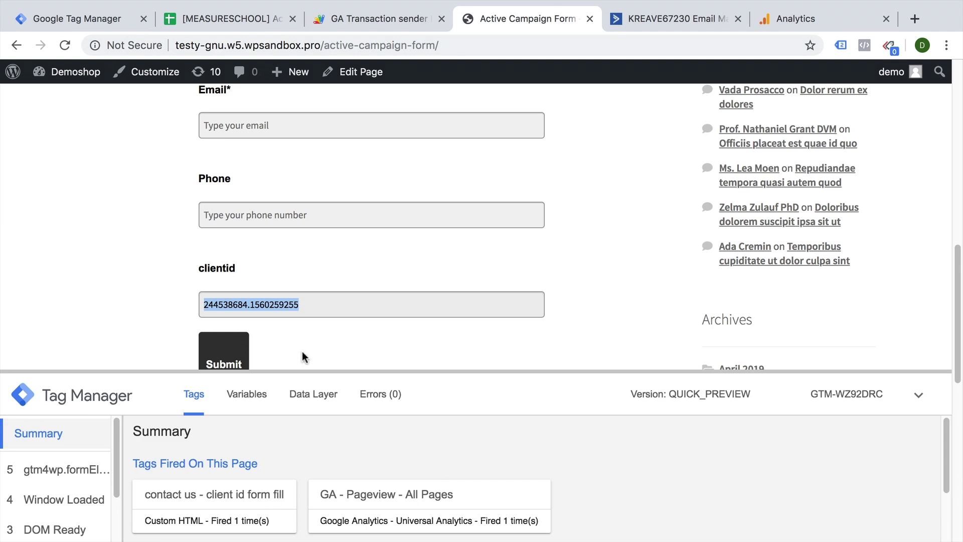
pyautogui.click(303, 328)
pyautogui.moveTo(299, 305); pyautogui.dragTo(192, 308)
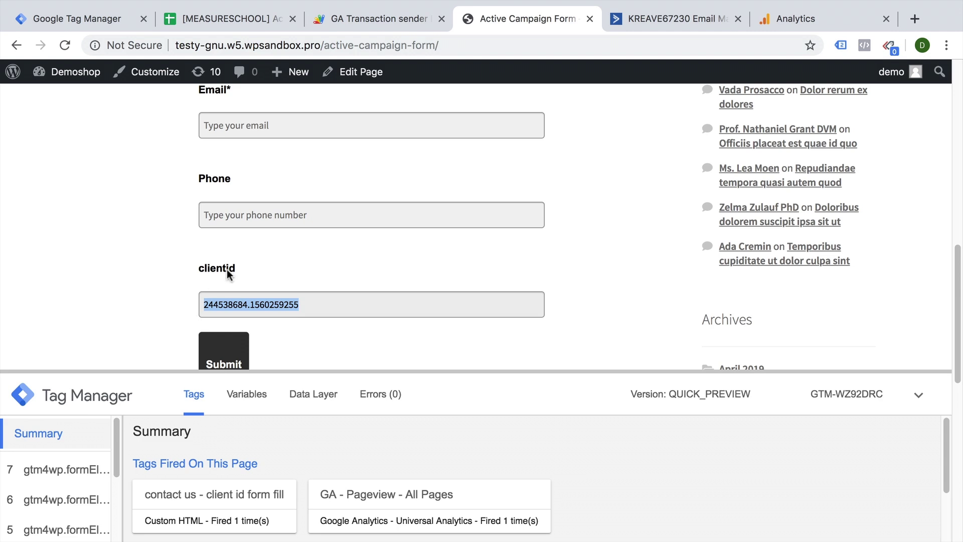
pyautogui.click(228, 305)
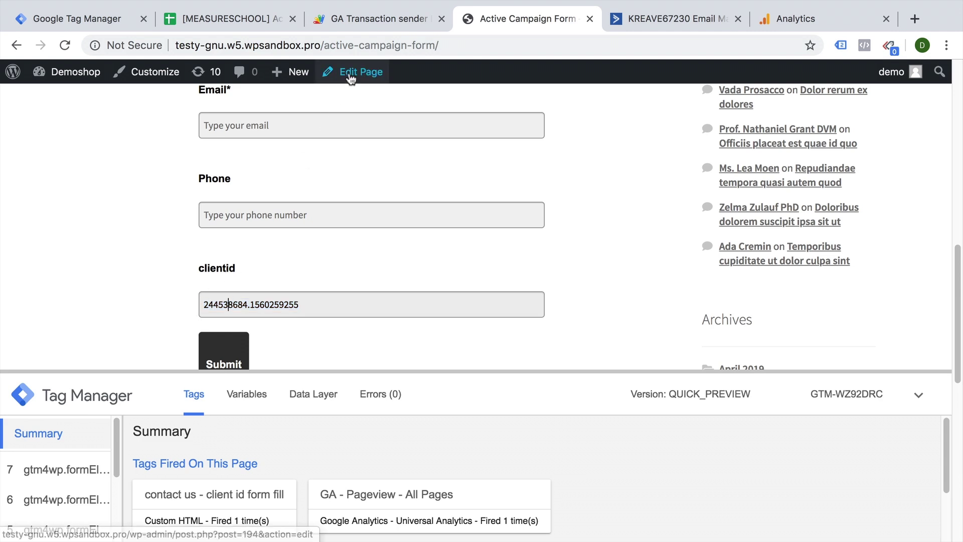
# Open the Active Campaign Form page in the WordPress editor and locate the clientid embed code.
pyautogui.click(352, 73)
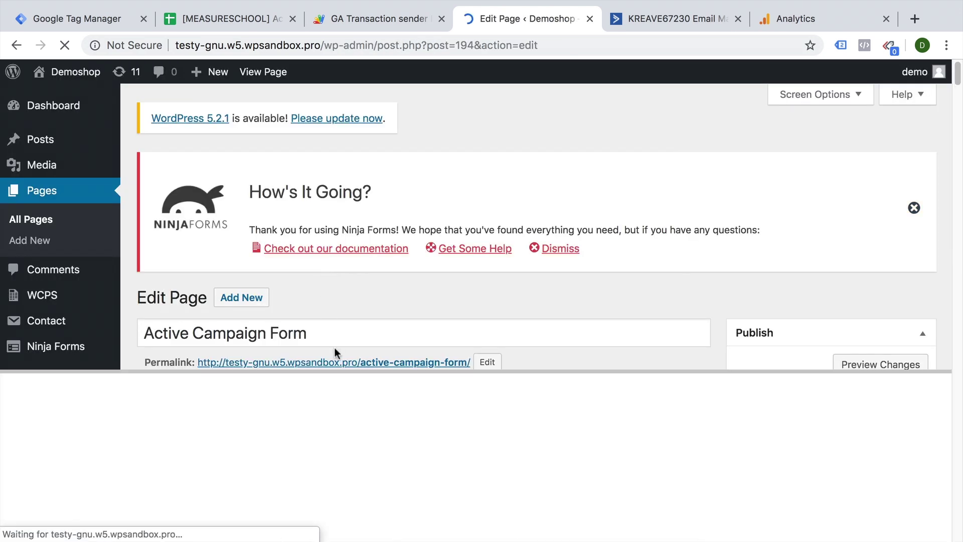
pyautogui.scroll(-3, 352, 321)
pyautogui.scroll(-8, 369, 299)
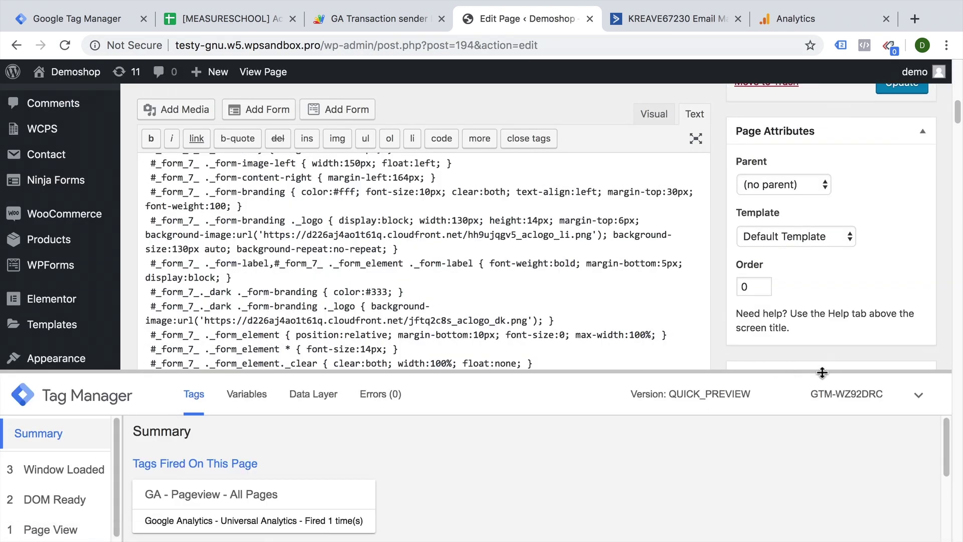
pyautogui.moveTo(823, 371); pyautogui.dragTo(796, 517)
pyautogui.scroll(-15, 457, 375)
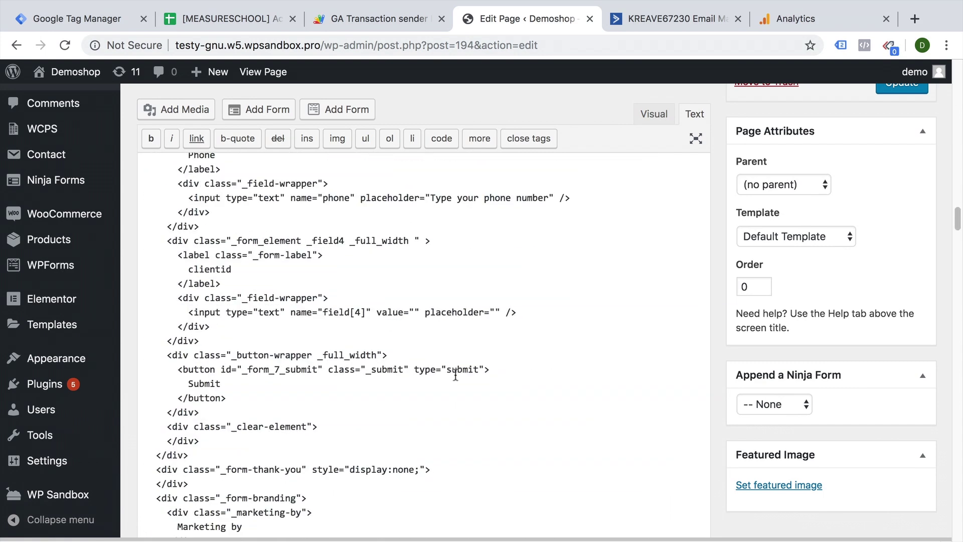
pyautogui.scroll(-6, 456, 375)
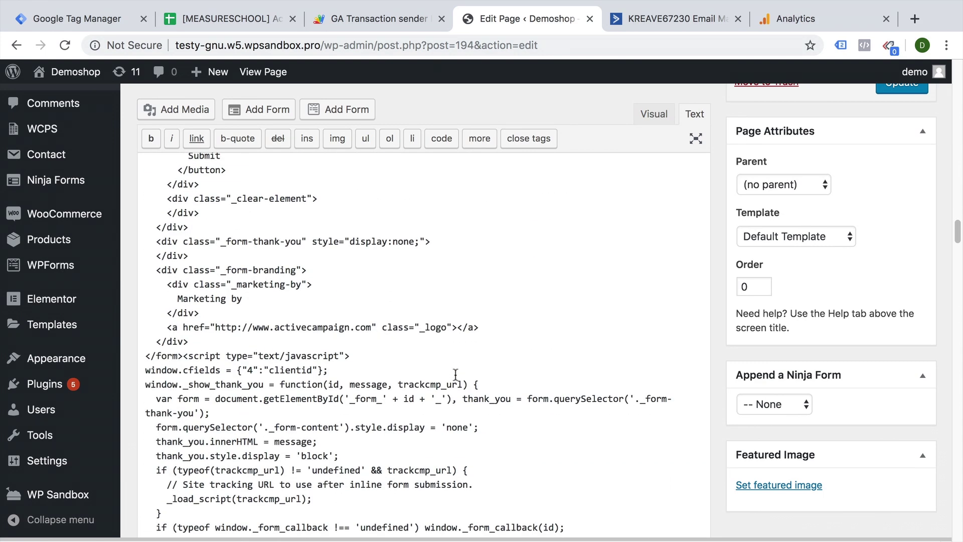
pyautogui.scroll(15, 455, 376)
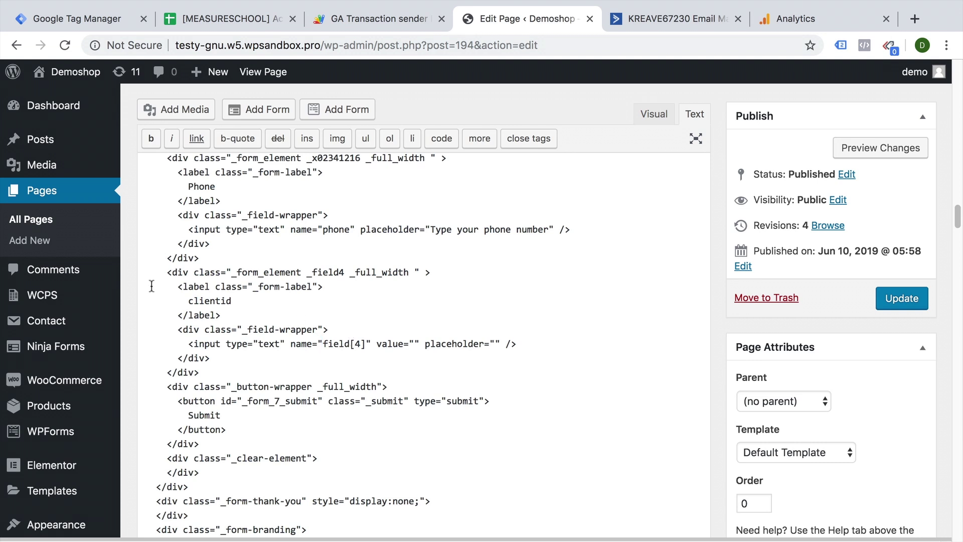
# Delete the clientid label lines, change field[4]'s type to hidden, and update the page.
pyautogui.doubleClick(208, 301)
pyautogui.moveTo(232, 314); pyautogui.dragTo(116, 289)
pyautogui.press('BackSpace')
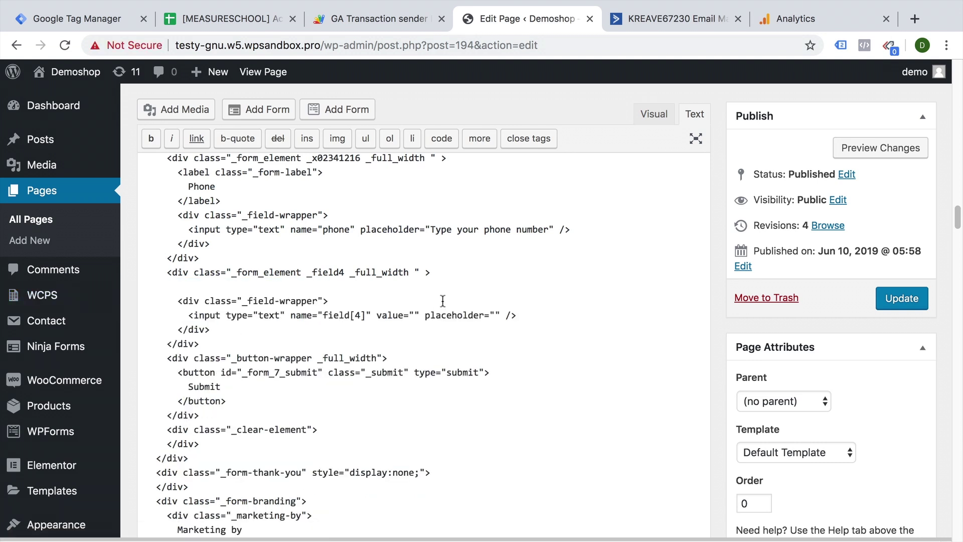
pyautogui.press('BackSpace')
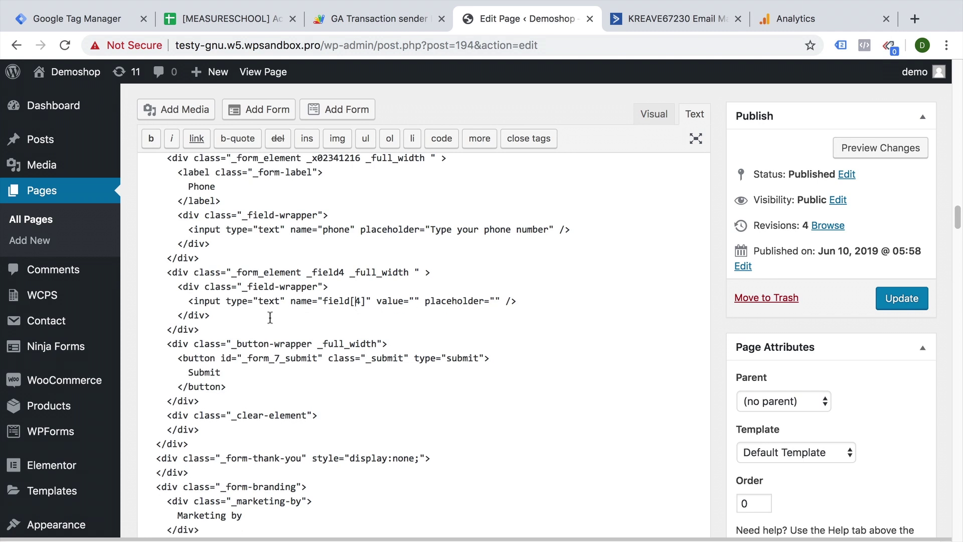
pyautogui.doubleClick(271, 300)
pyautogui.write('hidden')
pyautogui.click(896, 298)
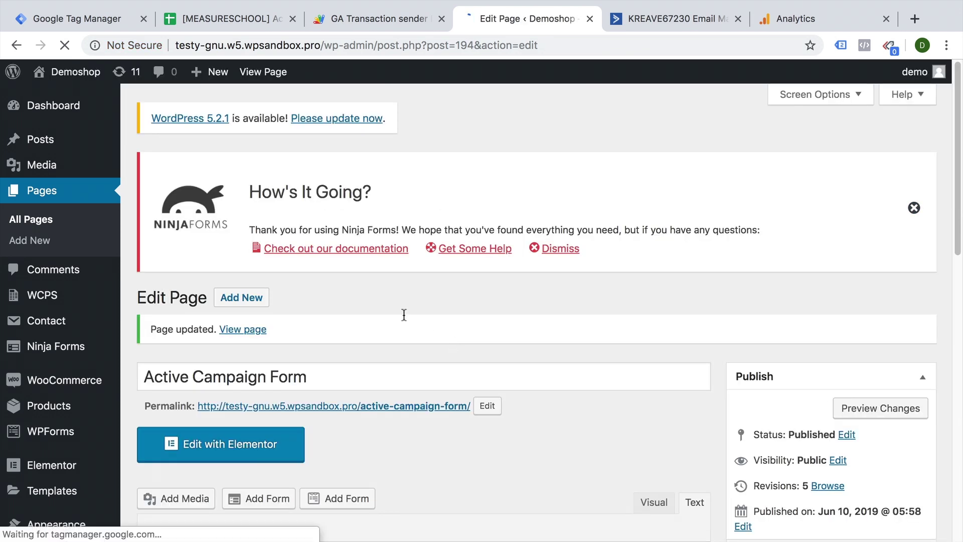
# Back on the form page, inspect the form and locate the hidden field[4] input in DevTools.
pyautogui.press('super+bracketleft')
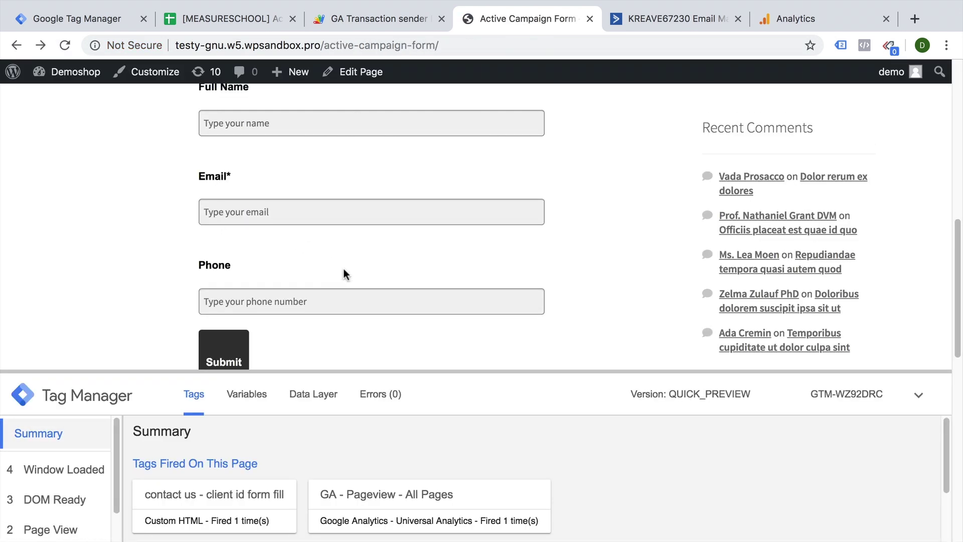
pyautogui.rightClick(290, 297)
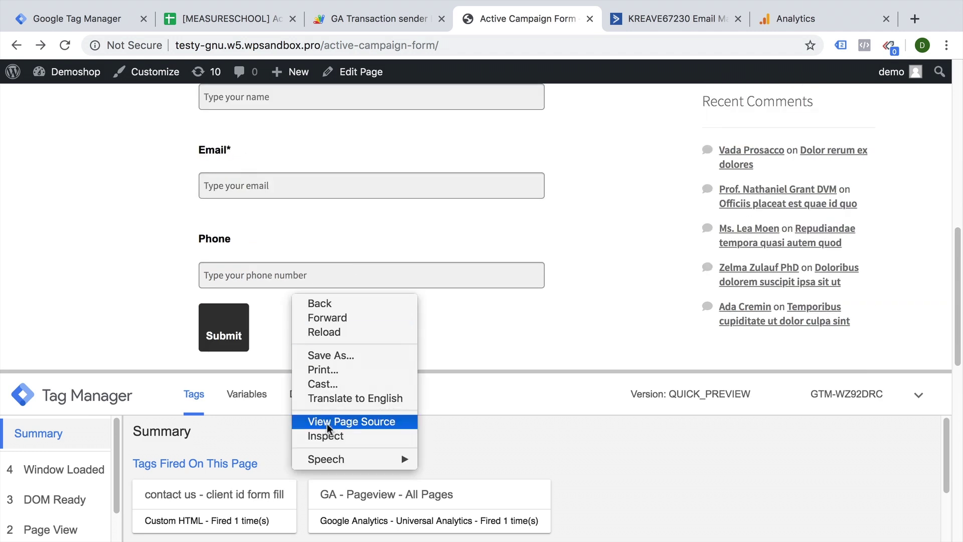
pyautogui.click(325, 440)
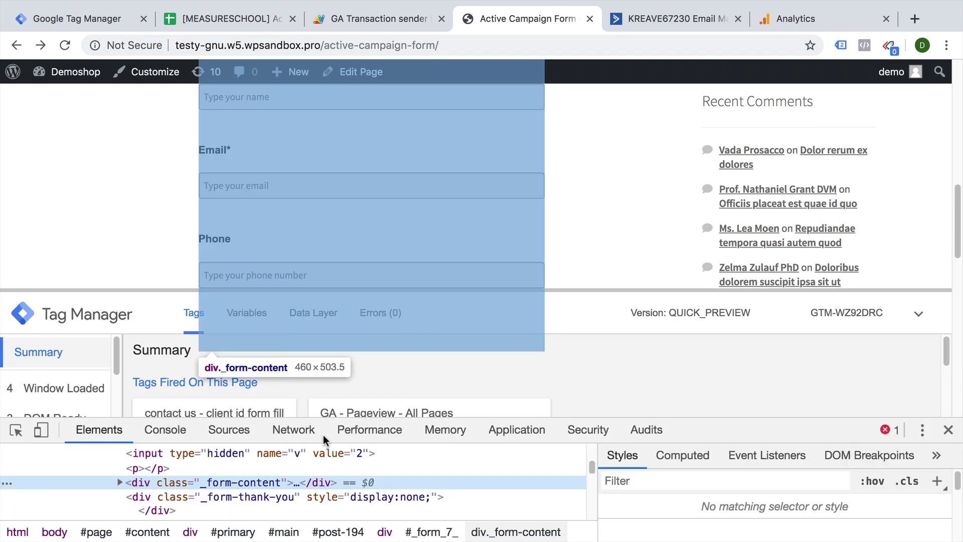
pyautogui.scroll(-1, 146, 276)
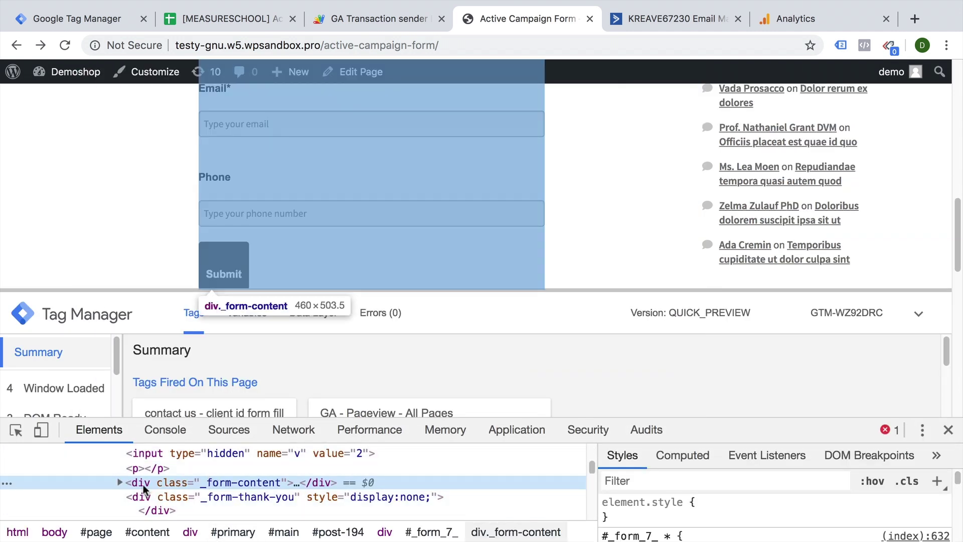
pyautogui.click(120, 482)
pyautogui.scroll(-3, 227, 487)
pyautogui.scroll(5, 227, 487)
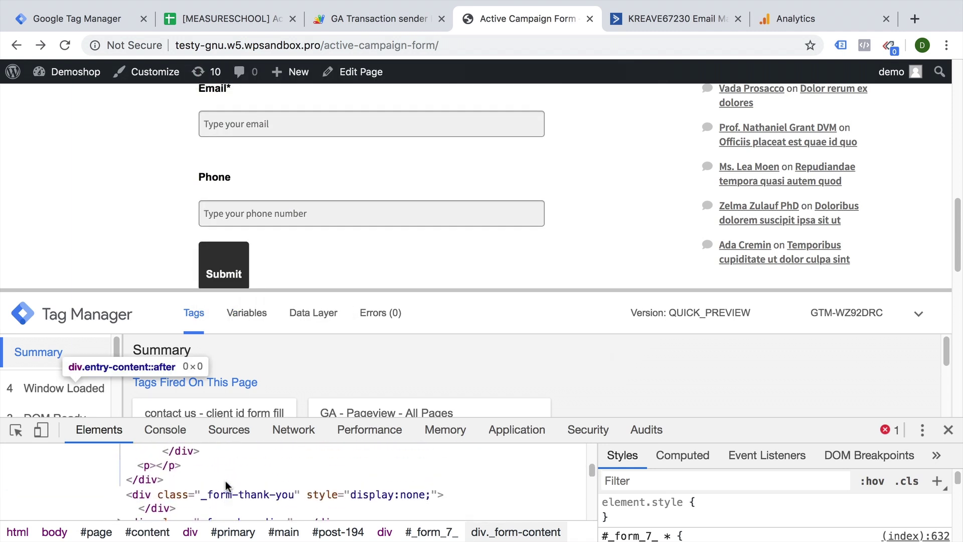
pyautogui.scroll(-3, 227, 485)
pyautogui.click(131, 512)
pyautogui.click(143, 489)
pyautogui.click(322, 491)
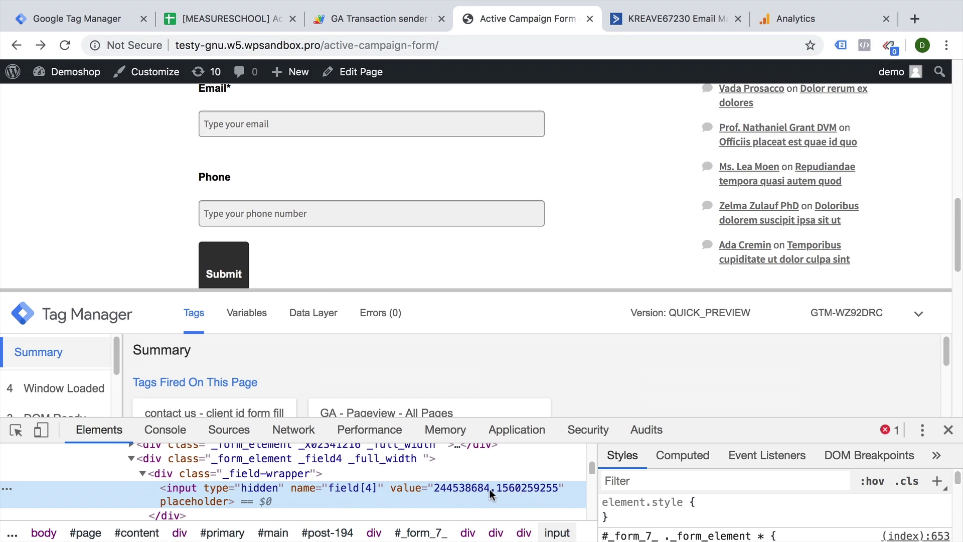
# Change the input's type to text to reveal client ID 244538684.1560259255, then back to hidden.
pyautogui.doubleClick(263, 489)
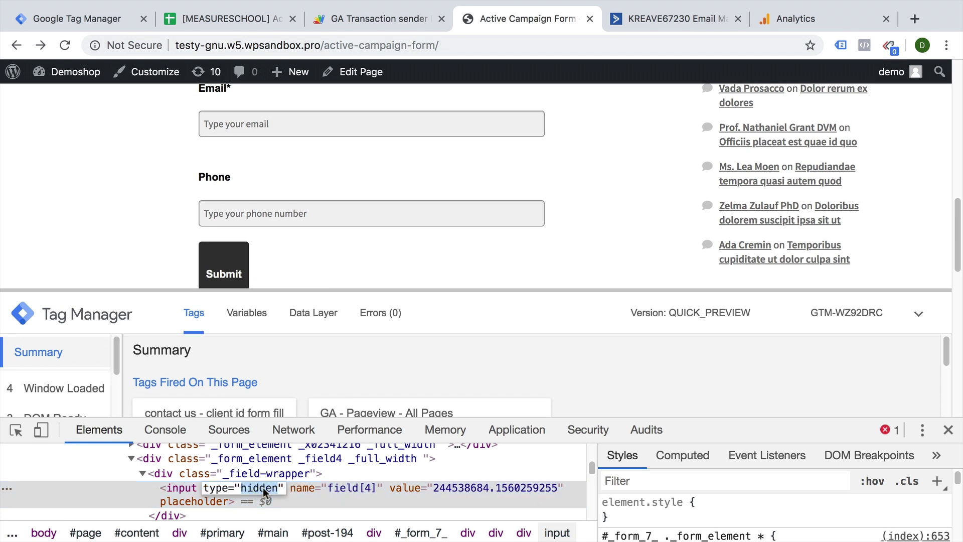
pyautogui.write('text')
pyautogui.press('Return')
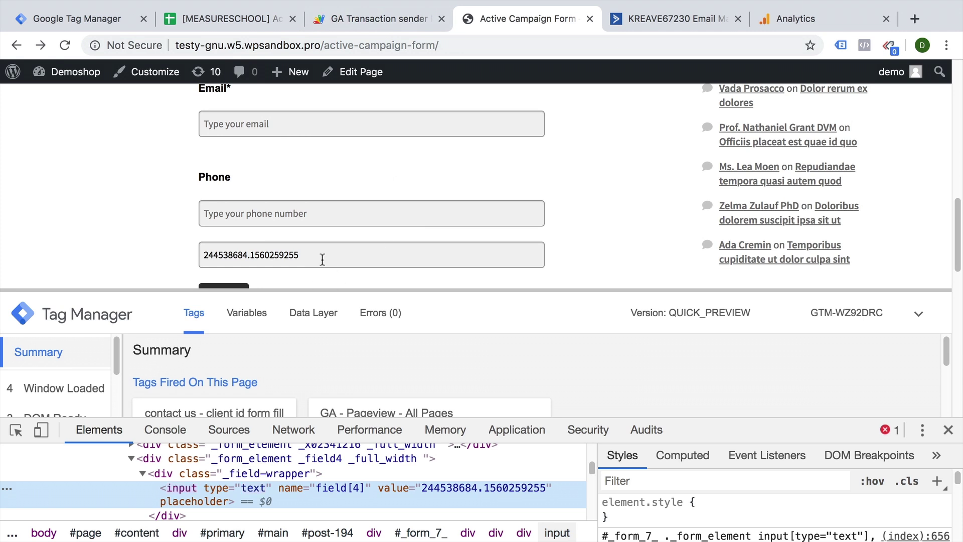
pyautogui.doubleClick(260, 488)
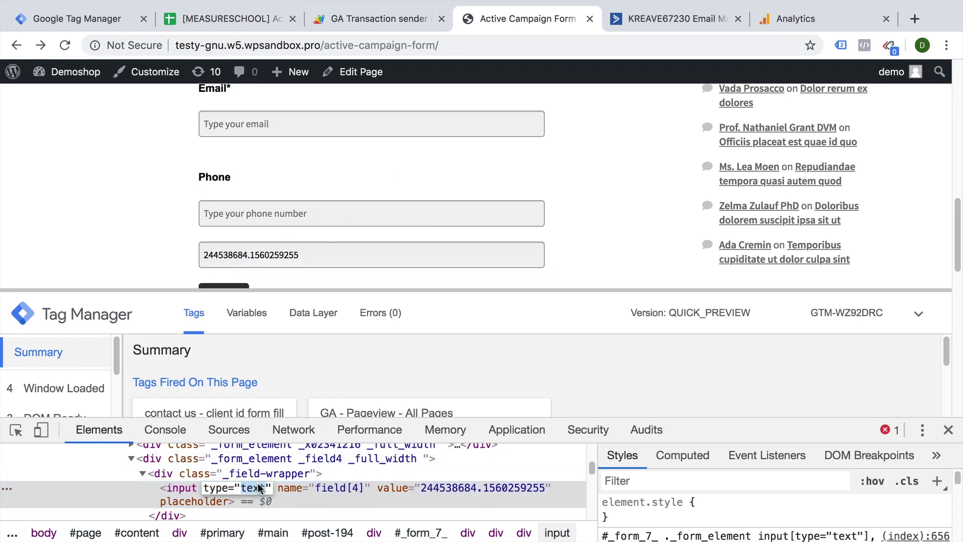
pyautogui.write('hidden')
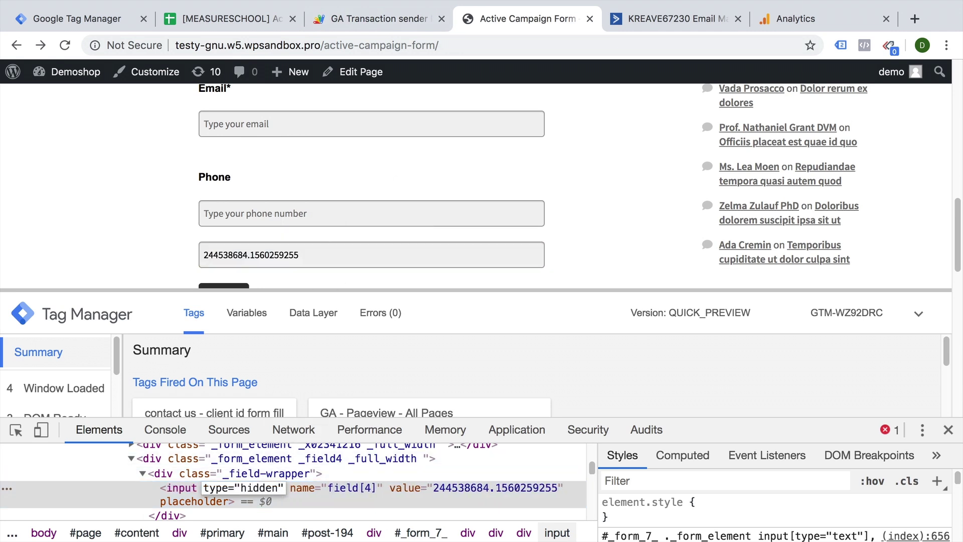
pyautogui.press('Return')
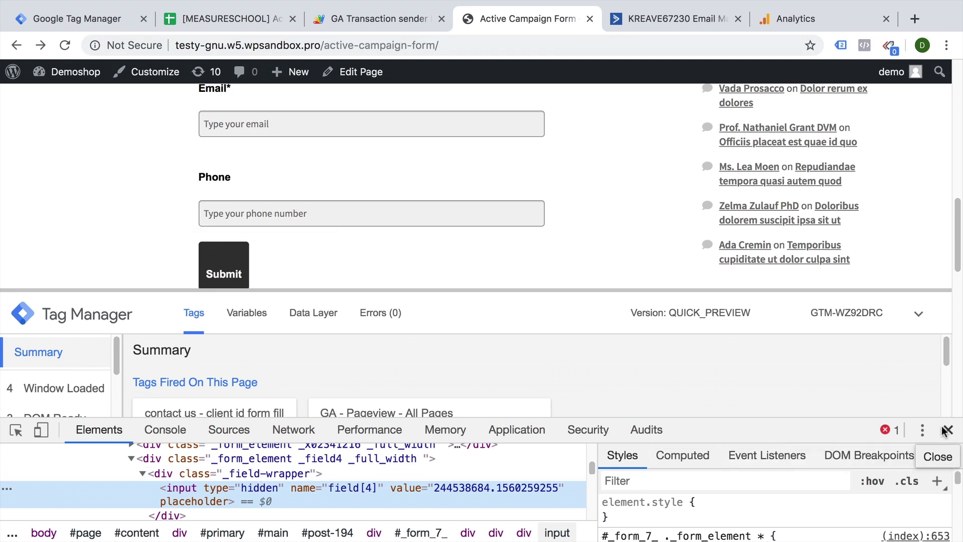
# Close DevTools, autofill the form with the saved test contact and submit it.
pyautogui.click(948, 430)
pyautogui.scroll(3, 655, 190)
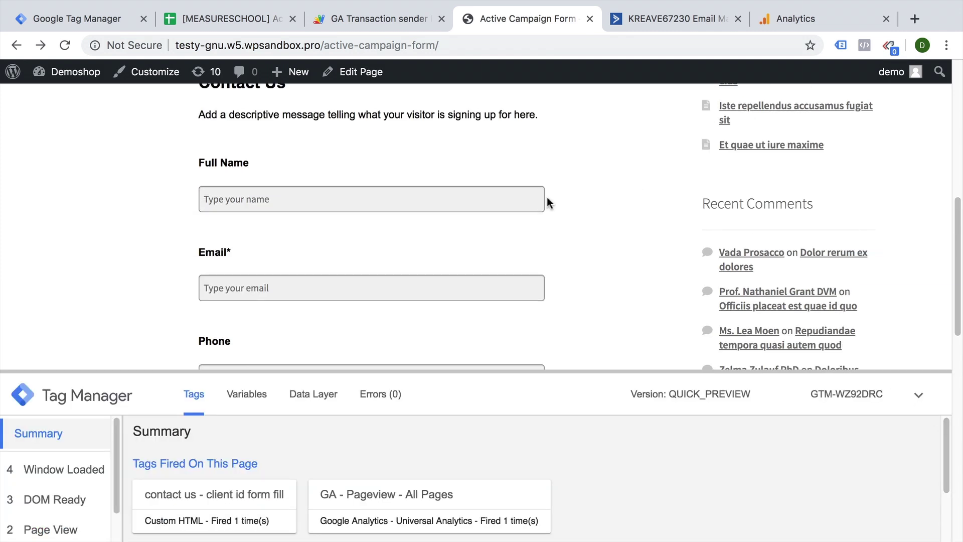
pyautogui.click(389, 194)
pyautogui.write('test')
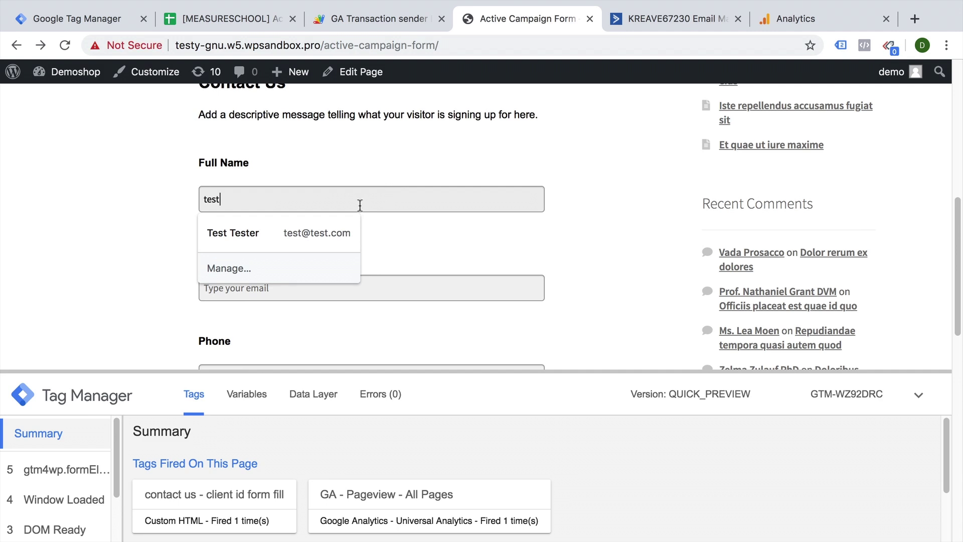
pyautogui.click(282, 238)
pyautogui.scroll(-3, 471, 226)
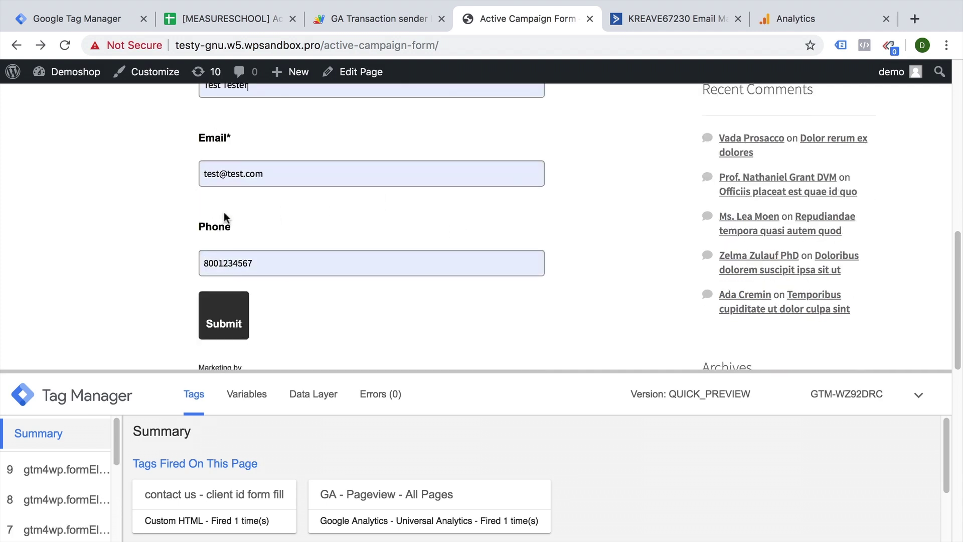
pyautogui.click(233, 316)
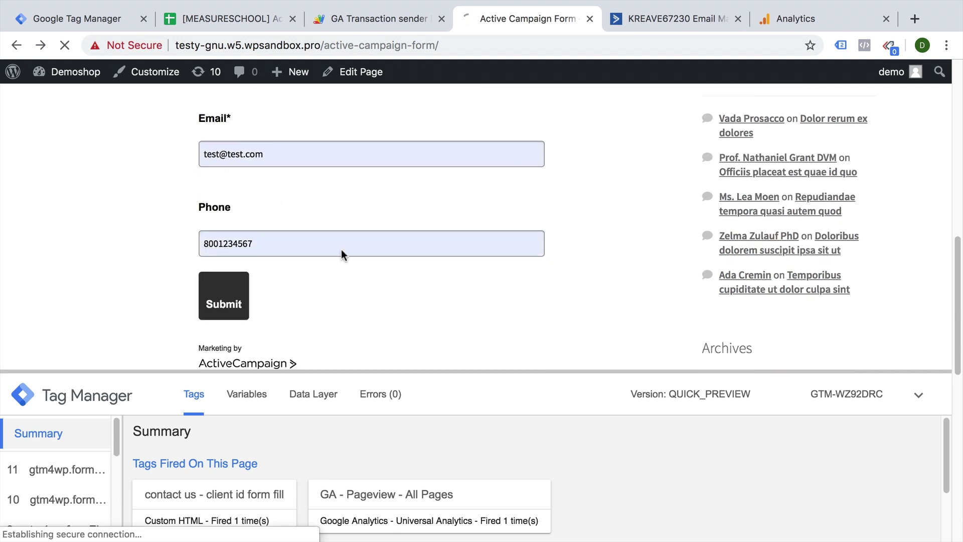
pyautogui.click(670, 16)
# Save and exit the form integration, then open the test contact showing clientid 244538684.1560259255.
pyautogui.click(306, 117)
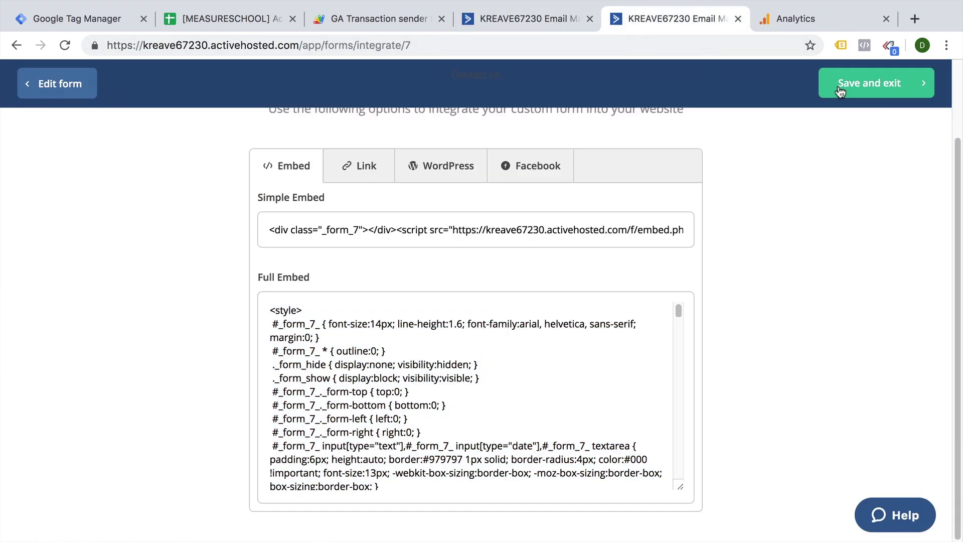
pyautogui.click(25, 176)
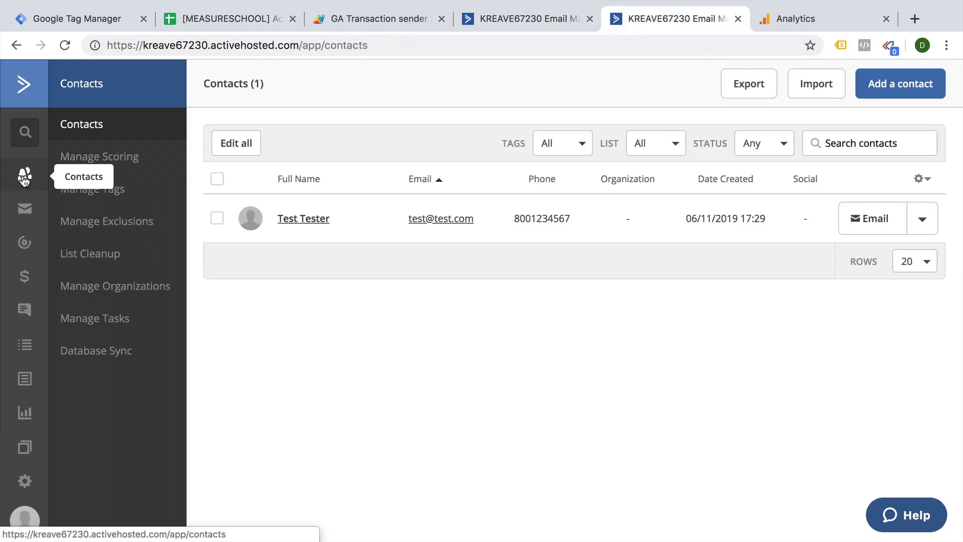
pyautogui.click(311, 225)
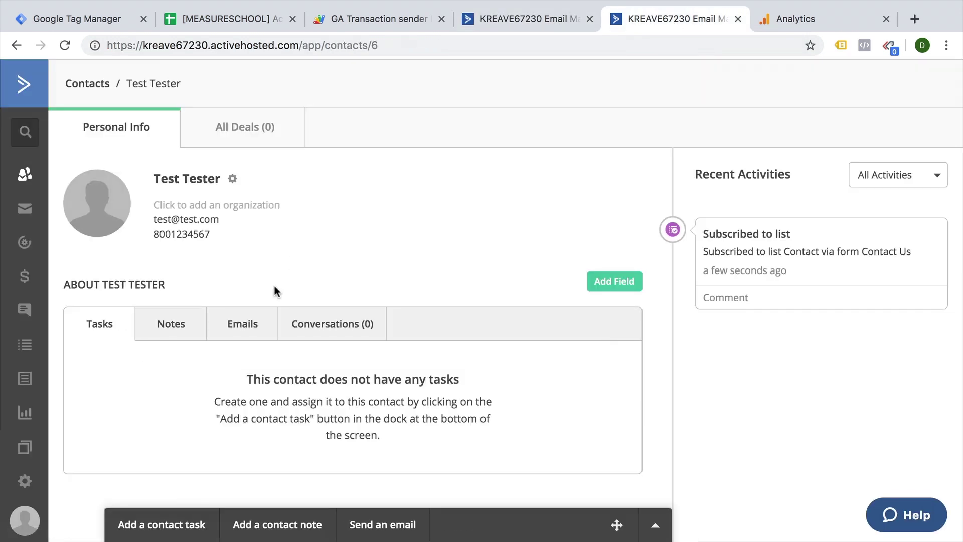
pyautogui.scroll(-3, 264, 301)
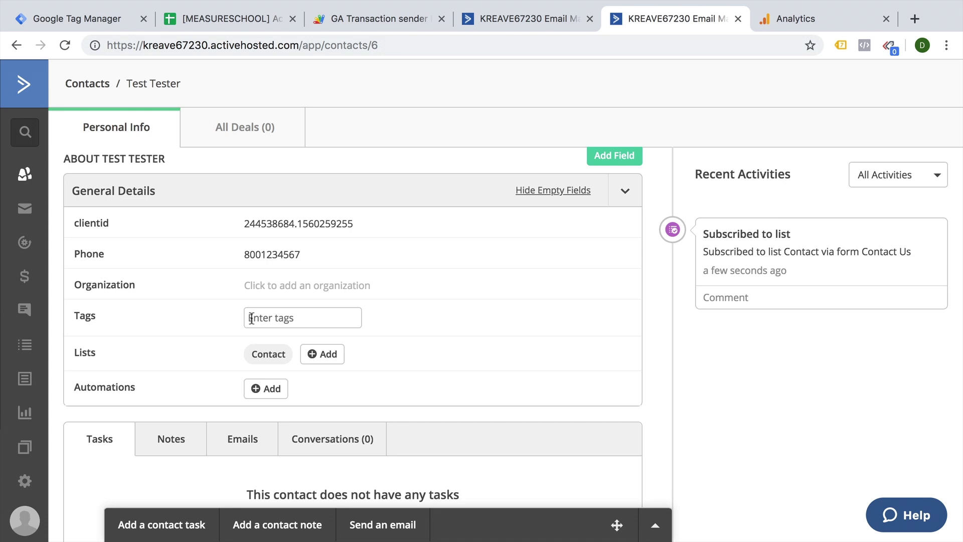
# Create a new automation from scratch with 'Tag is added' as its start trigger.
pyautogui.click(20, 249)
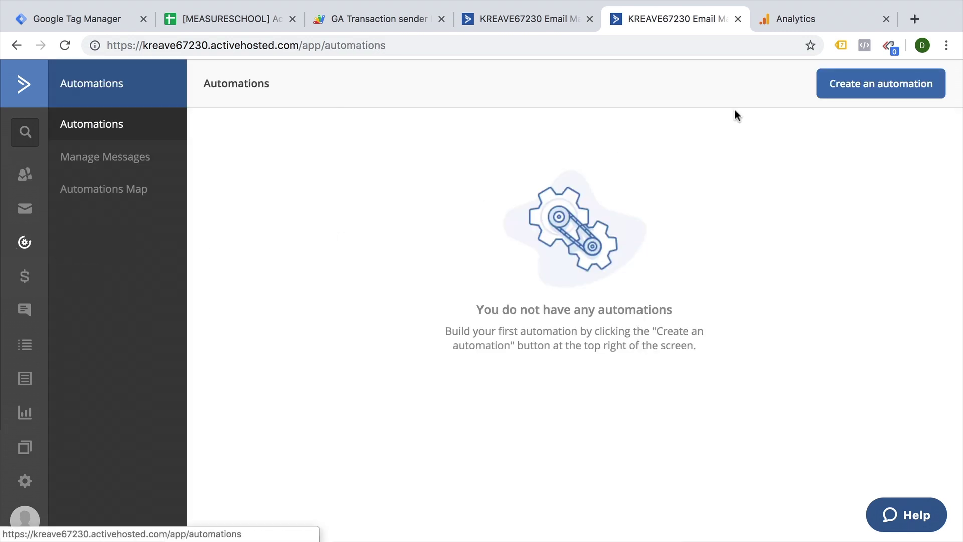
pyautogui.click(834, 90)
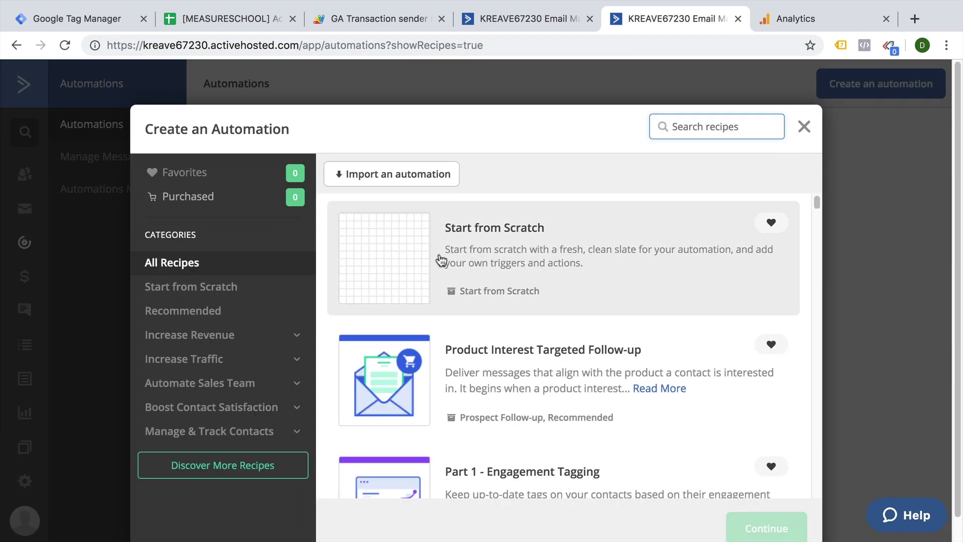
pyautogui.click(440, 260)
pyautogui.click(757, 517)
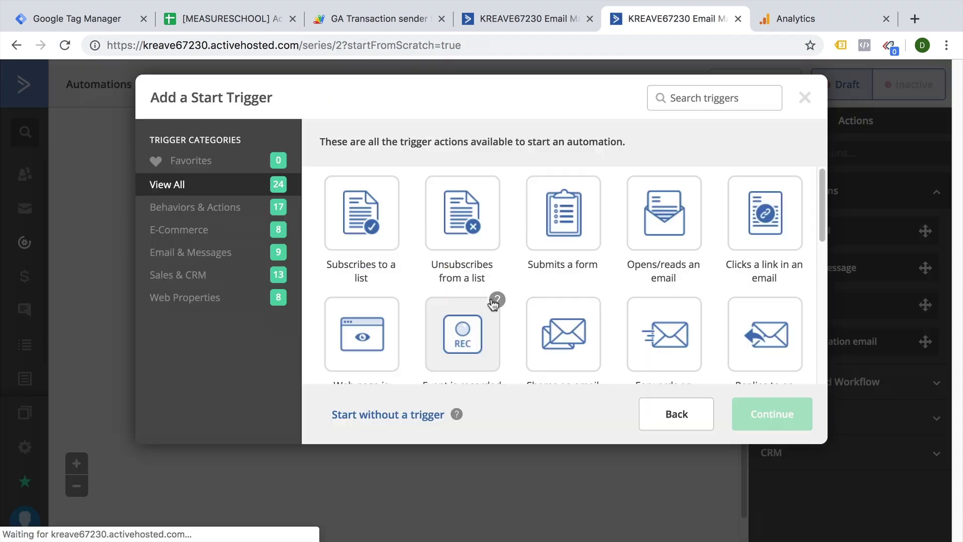
pyautogui.scroll(-2, 407, 313)
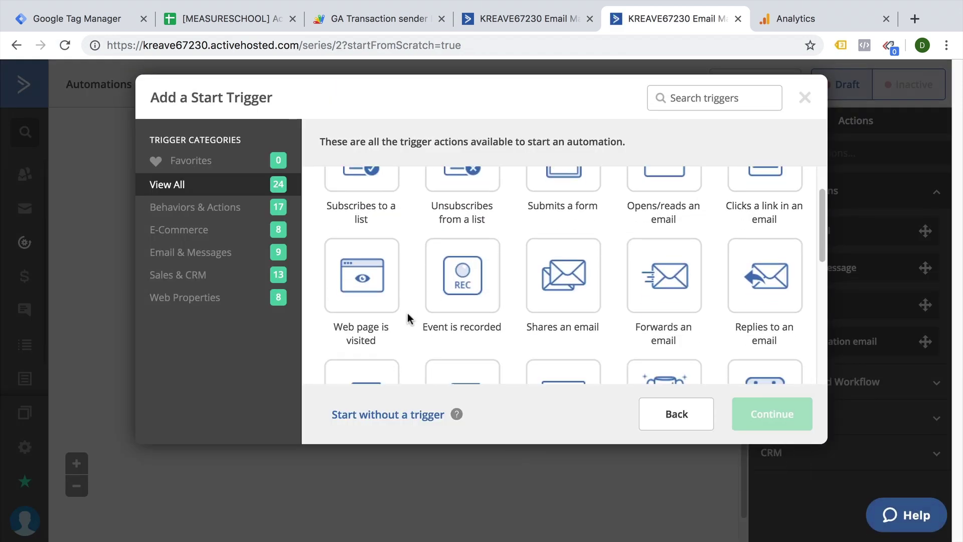
pyautogui.scroll(-3, 408, 317)
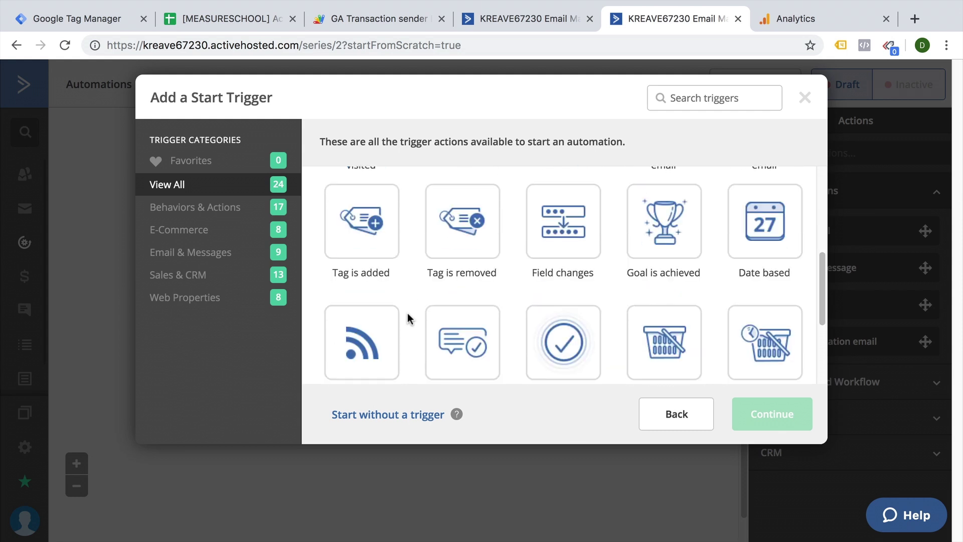
pyautogui.click(362, 220)
pyautogui.click(753, 413)
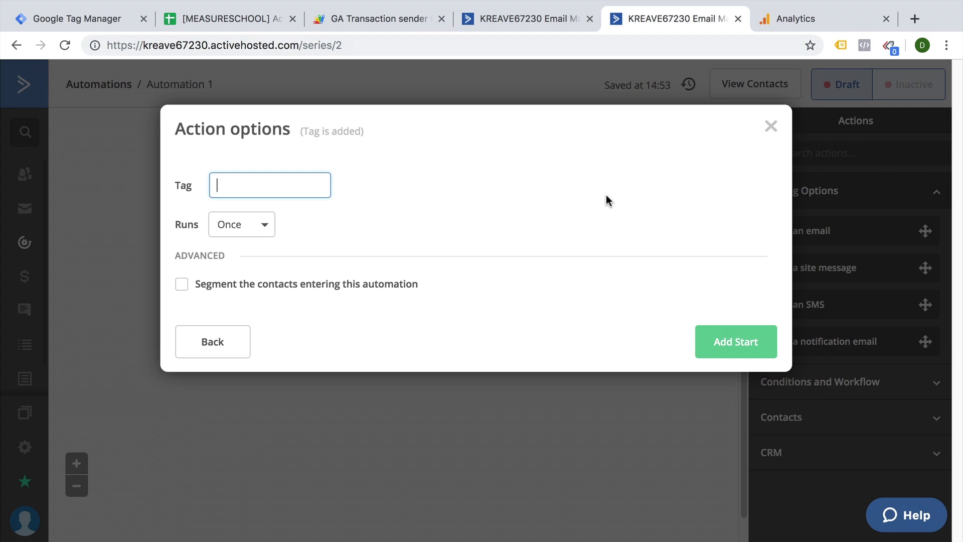
# Choose the Offline Conversion tag, set Runs to Multiple Times, and add the start.
pyautogui.write('Offline Conv')
pyautogui.click(251, 205)
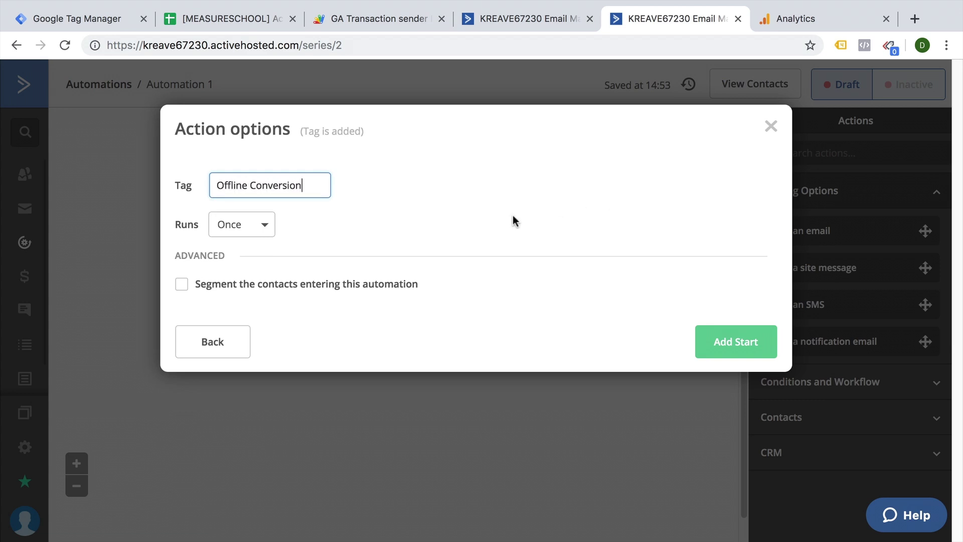
pyautogui.click(255, 228)
pyautogui.click(248, 280)
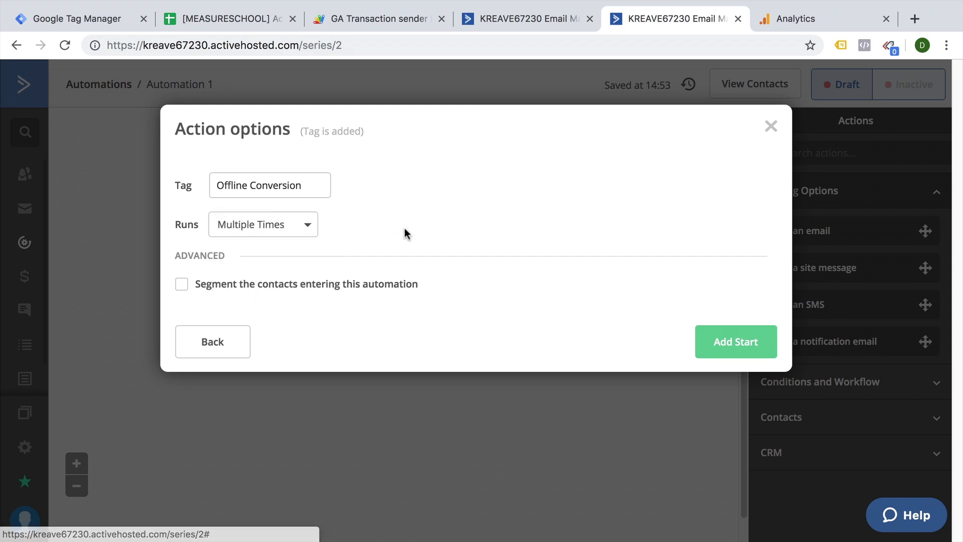
pyautogui.click(730, 344)
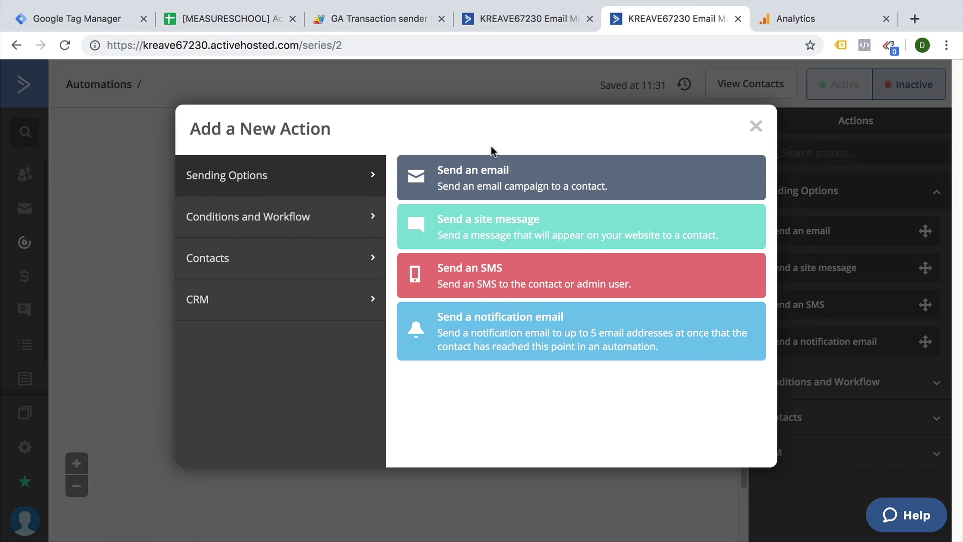
pyautogui.click(349, 231)
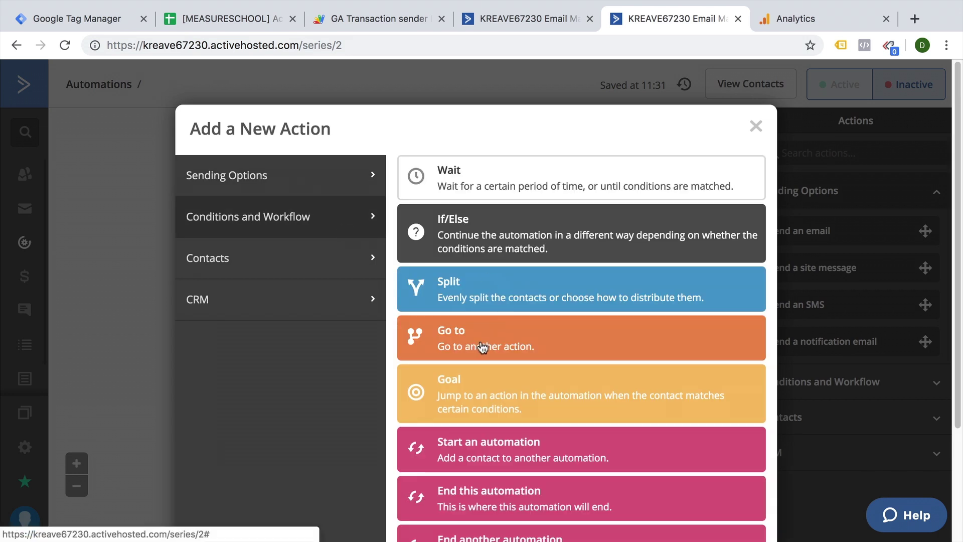
pyautogui.scroll(-3, 467, 382)
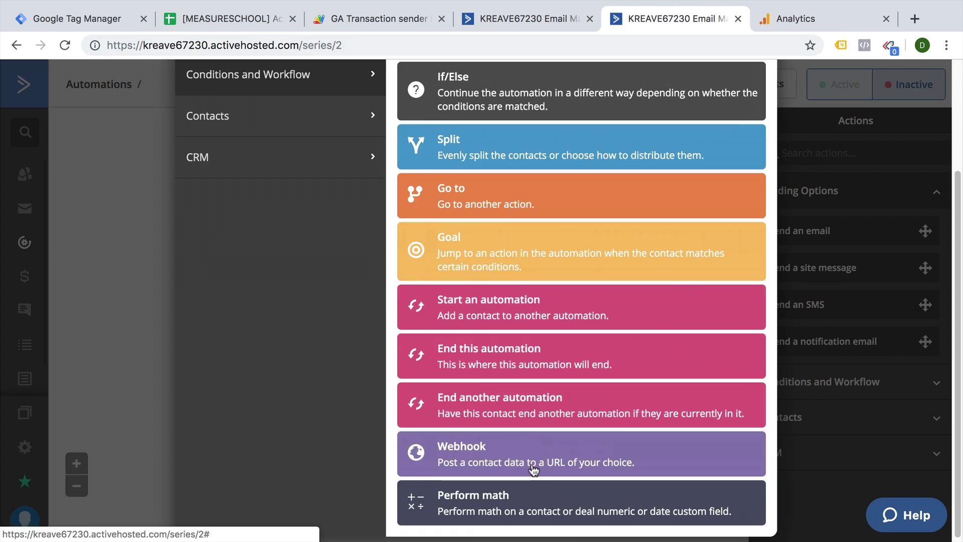
pyautogui.click(533, 470)
pyautogui.tripleClick(326, 275)
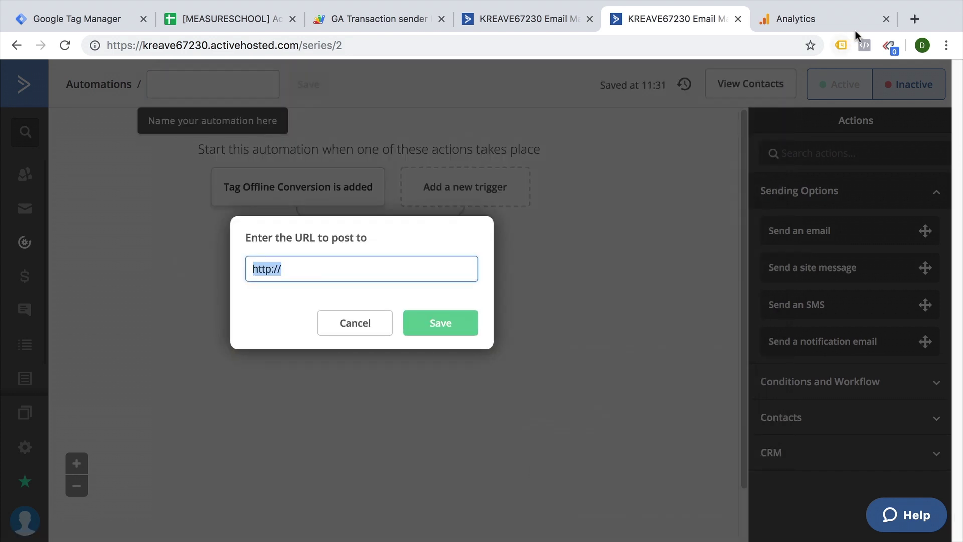
# Load webhook.site in a new tab and copy its unique webhook URL.
pyautogui.click(915, 19)
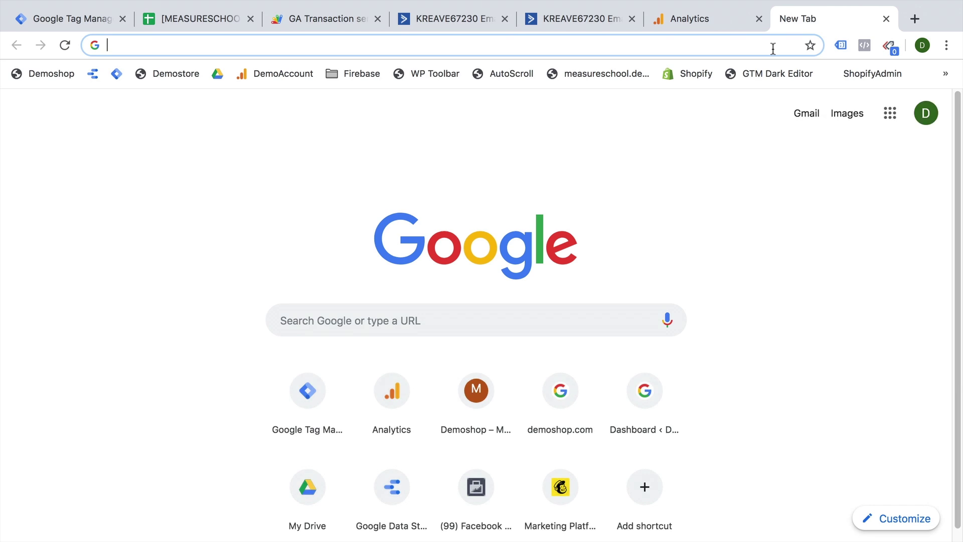
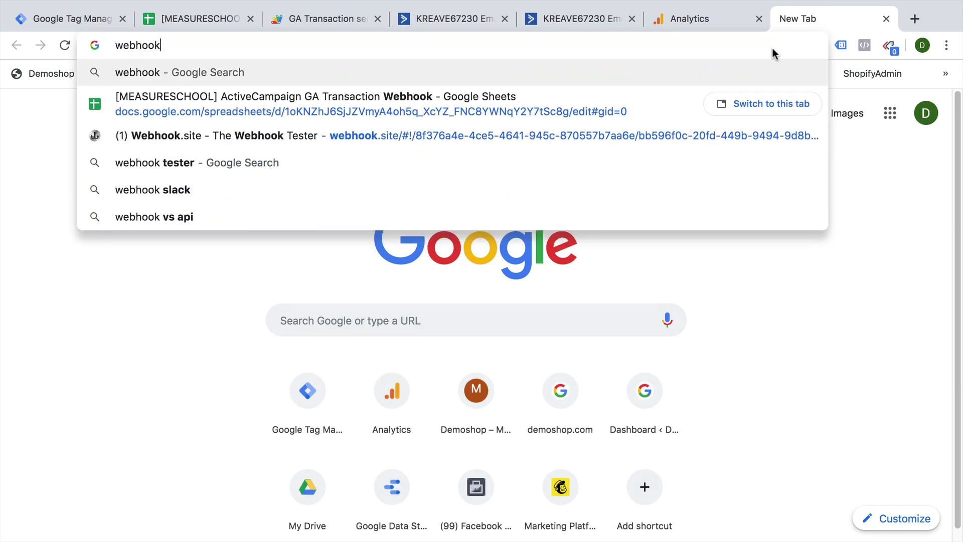
pyautogui.press('Return')
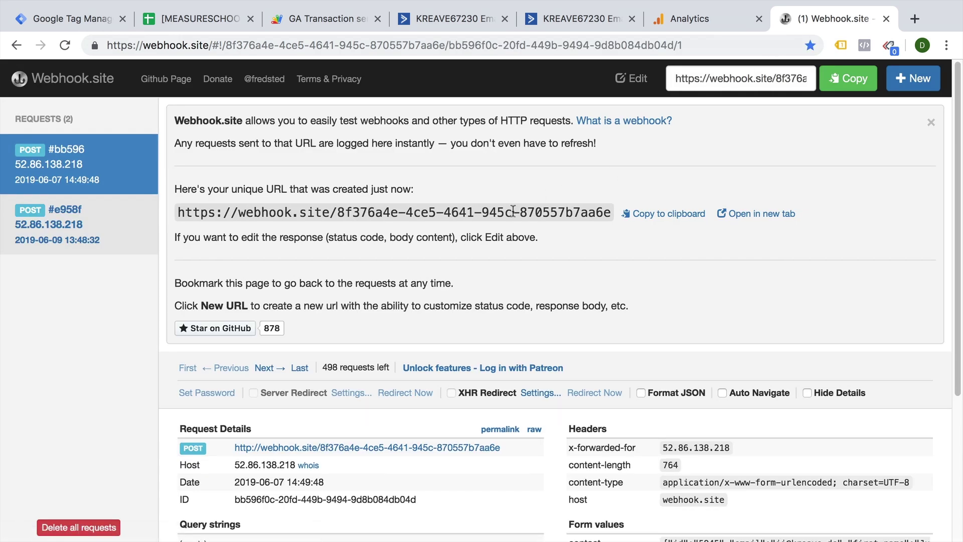
pyautogui.click(654, 217)
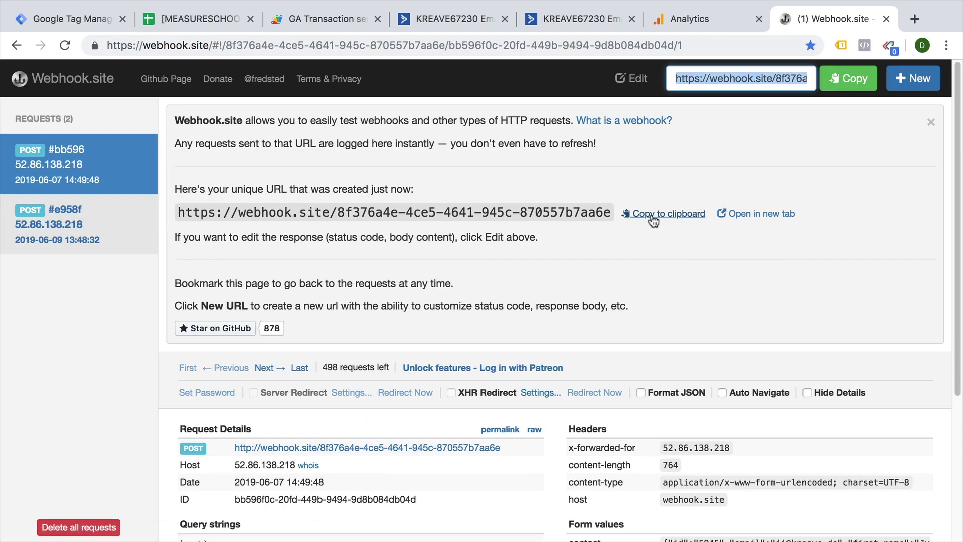
# Make the webhook step post to the pasted webhook URL, then end the automation after it.
pyautogui.click(570, 27)
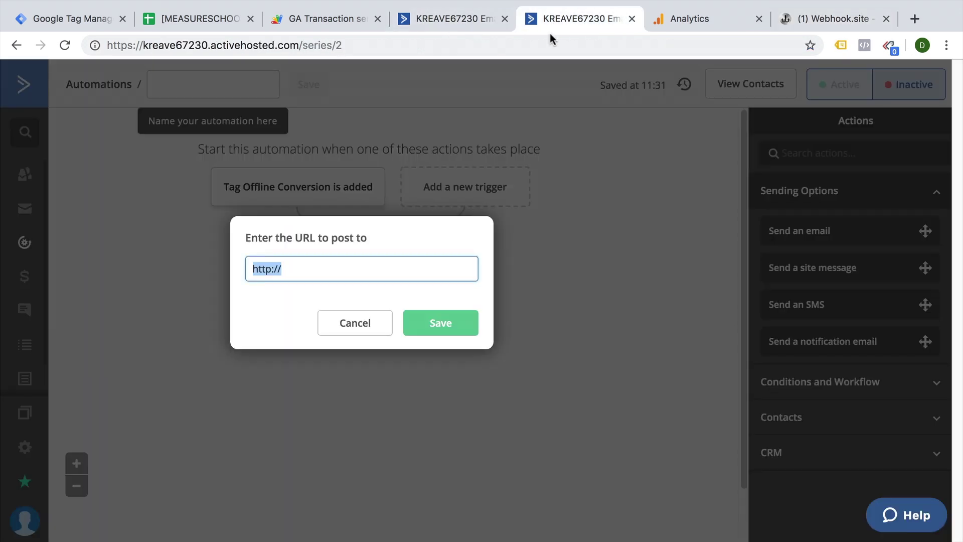
pyautogui.hotkey('ctrl', 'v')
pyautogui.click(438, 324)
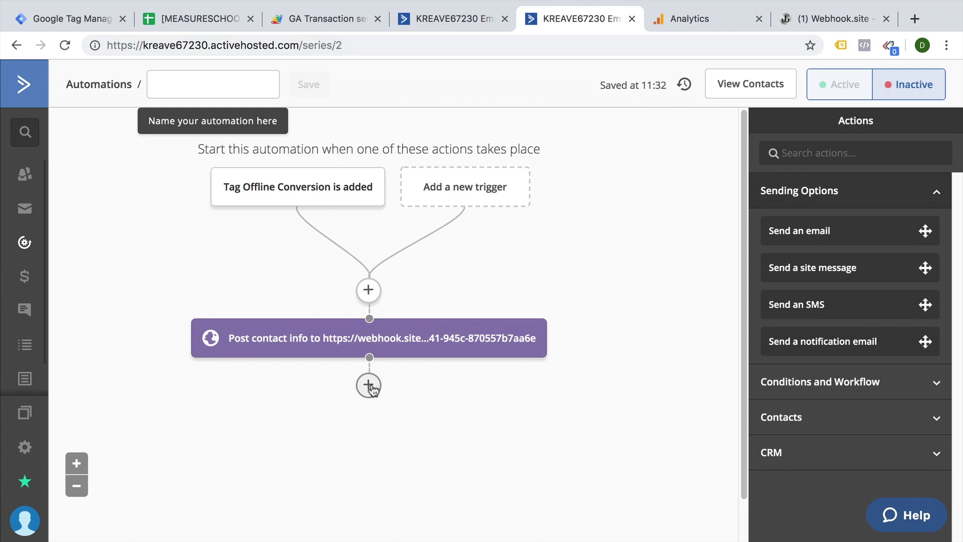
pyautogui.click(378, 386)
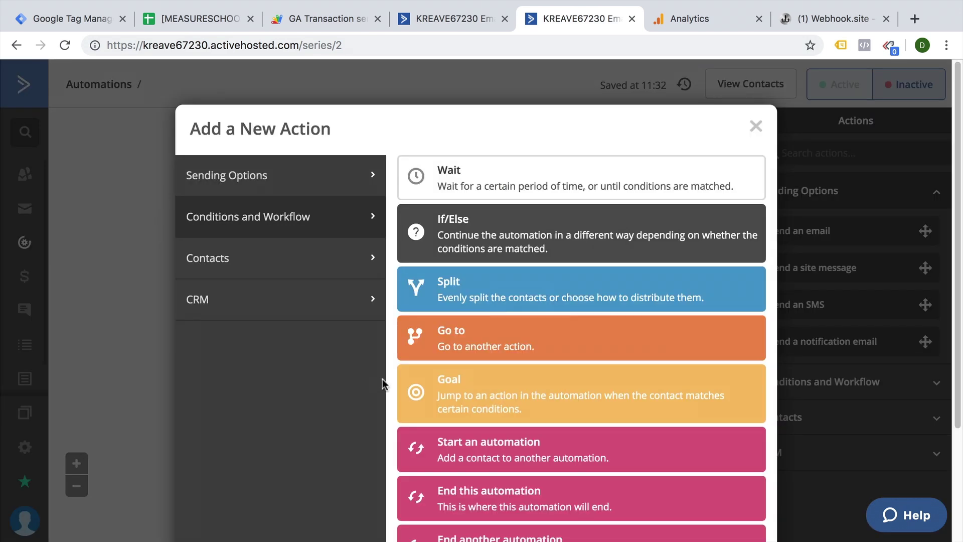
pyautogui.scroll(-3, 452, 372)
pyautogui.click(506, 372)
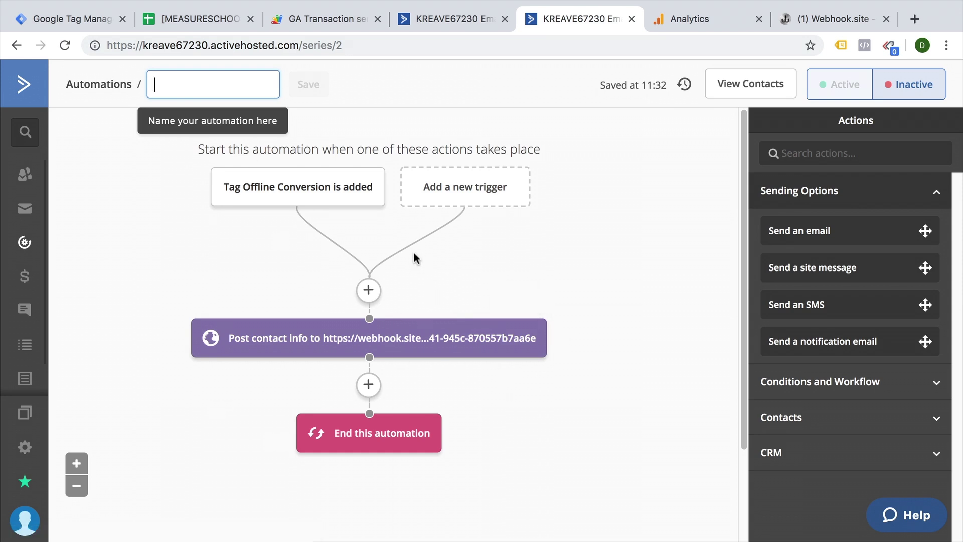
# Name the automation 'Offline Conversion', save it and switch it to Active.
pyautogui.click(187, 94)
pyautogui.write('Offli')
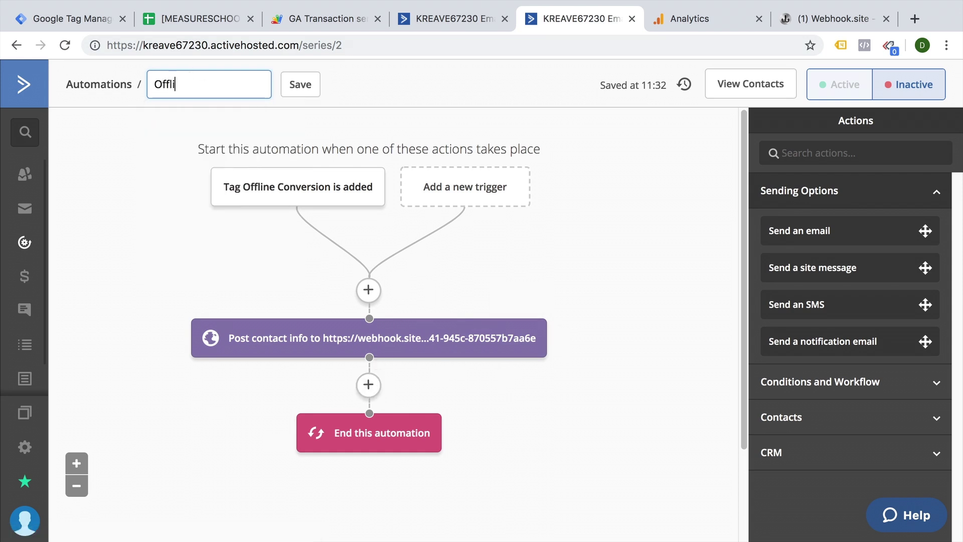
pyautogui.write('ne Conversion')
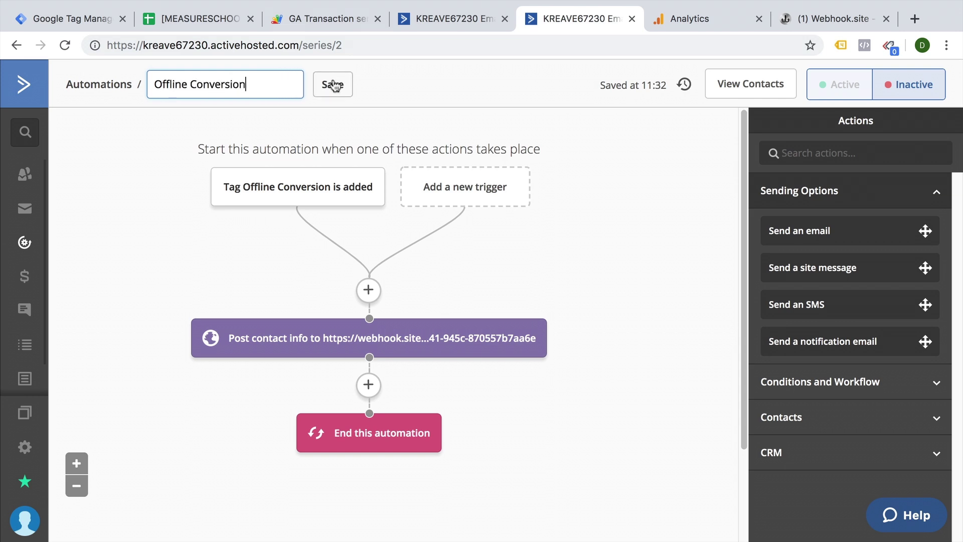
pyautogui.click(317, 84)
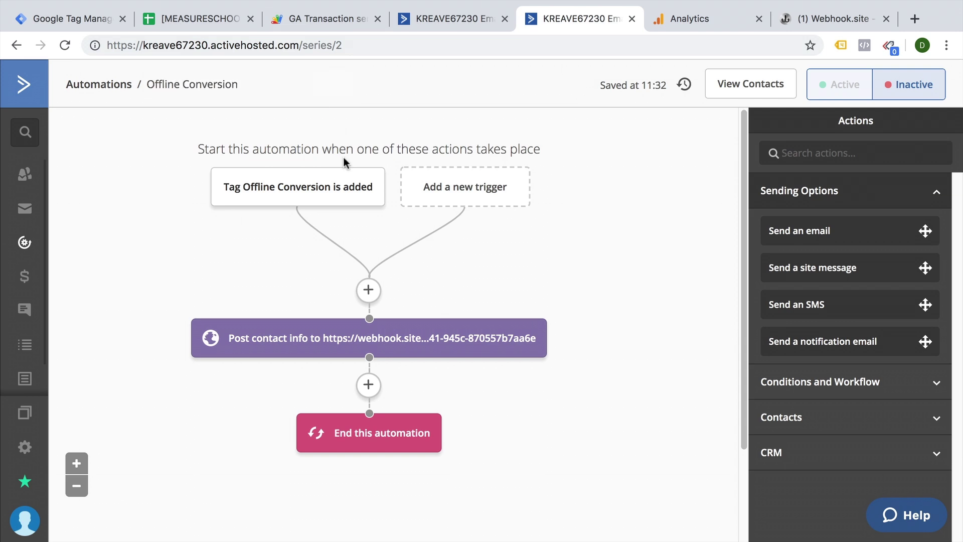
pyautogui.click(854, 86)
pyautogui.click(24, 173)
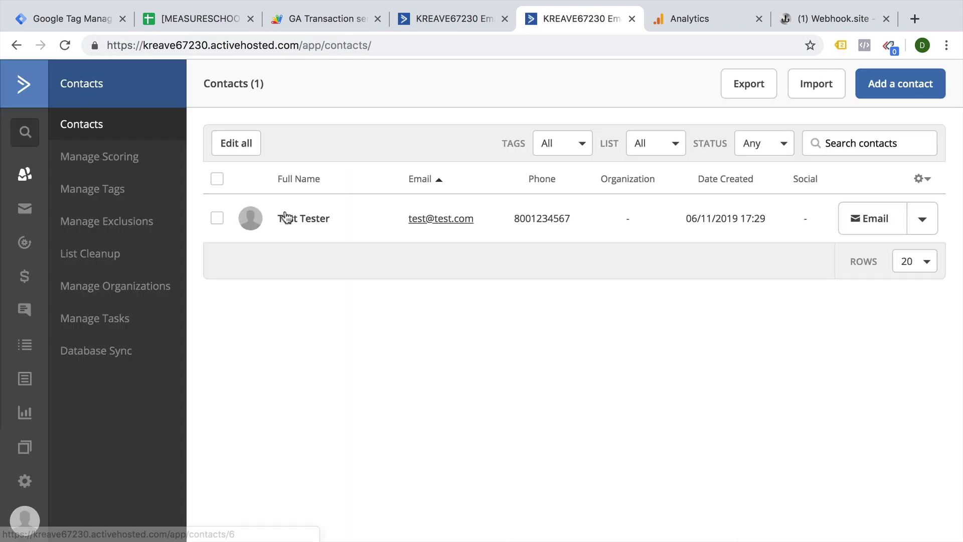
# Add the 'Offline Conversion' tag to the test contact.
pyautogui.click(311, 218)
pyautogui.scroll(-1, 311, 276)
pyautogui.click(310, 302)
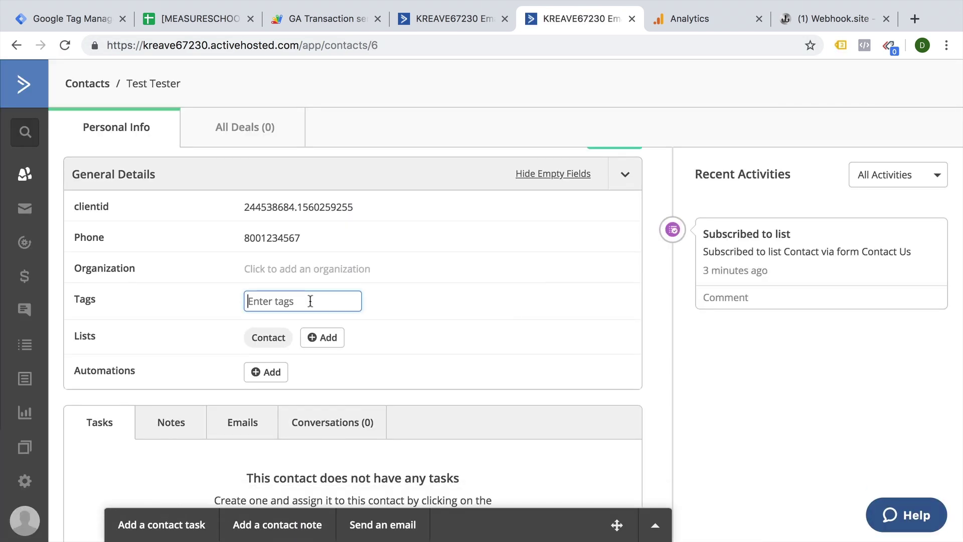
pyautogui.write('Offline Conversion')
pyautogui.press('Return')
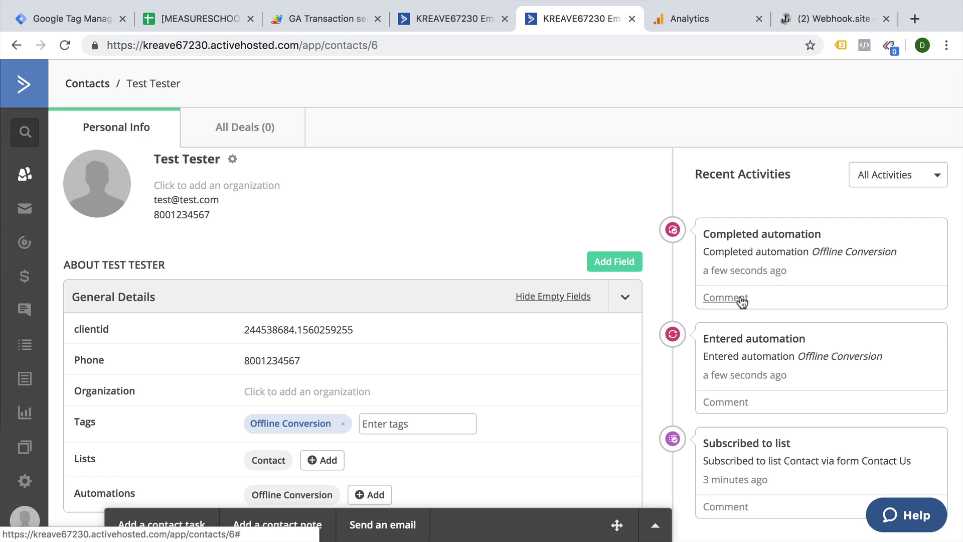
# View the contact's completed run through the Offline Conversion automation.
pyautogui.scroll(-2, 369, 415)
pyautogui.click(293, 446)
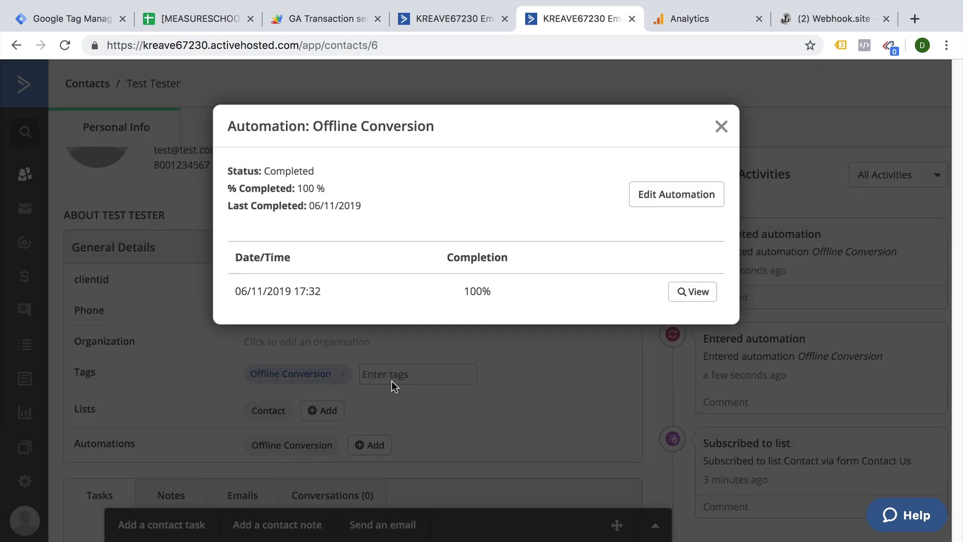
pyautogui.click(681, 292)
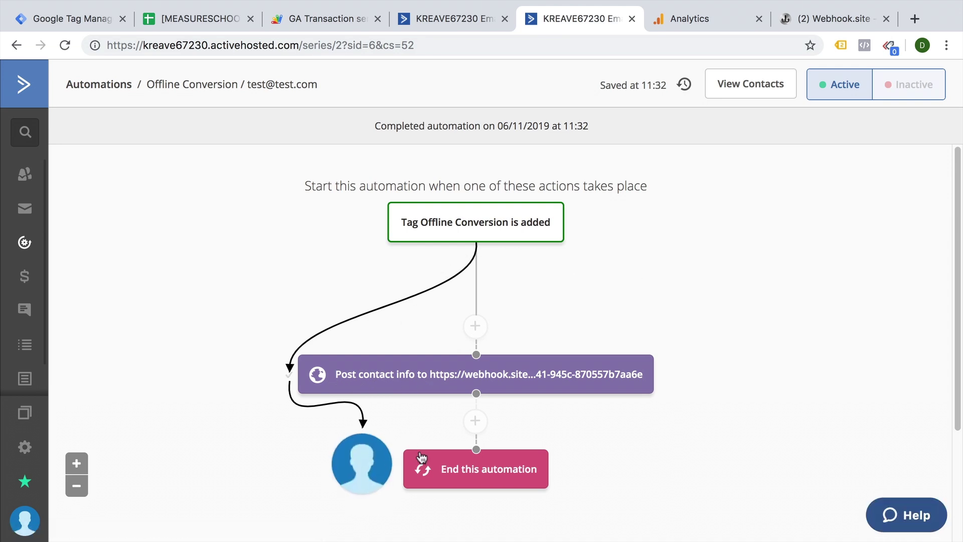
# On Webhook.site, select the received POST's contact JSON form value containing clientid 244538684.1560259255.
pyautogui.click(811, 28)
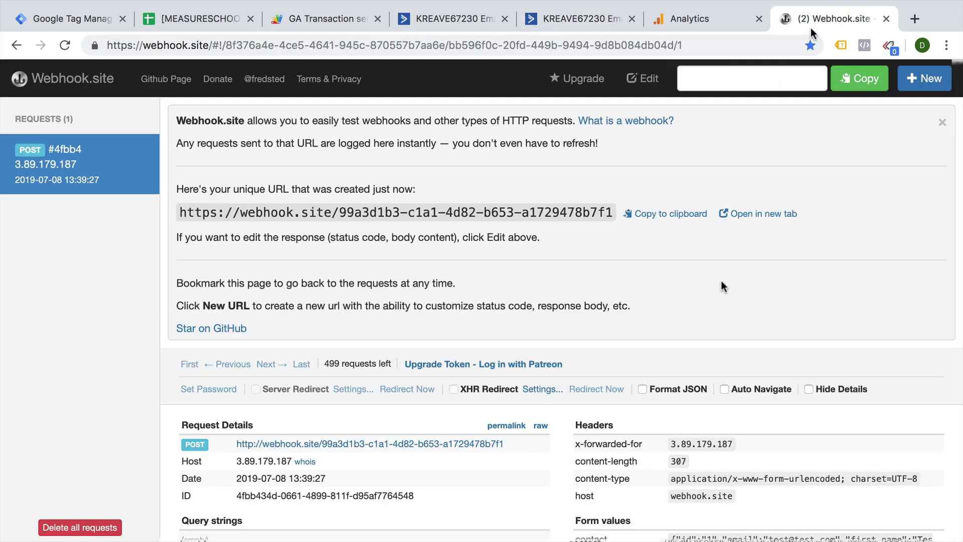
pyautogui.scroll(-3, 722, 283)
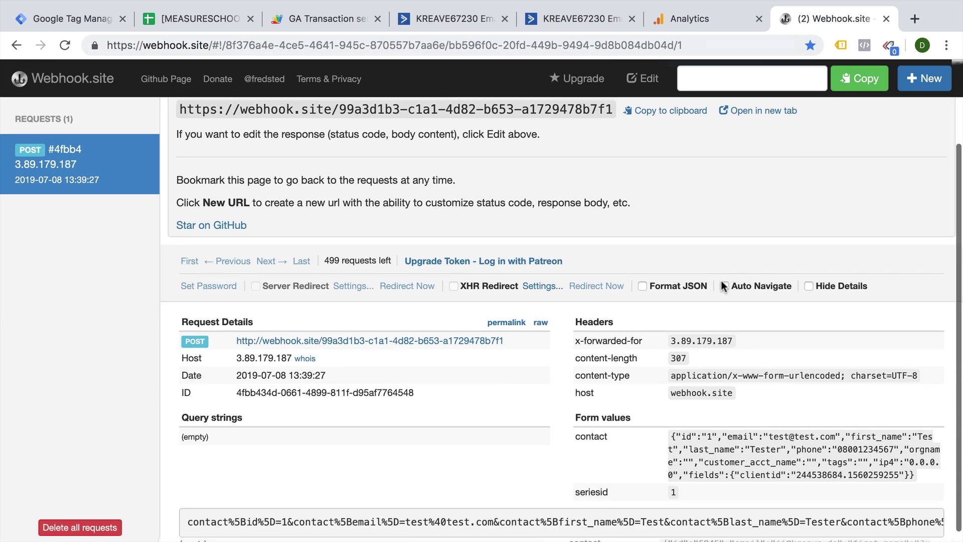
pyautogui.moveTo(670, 432); pyautogui.dragTo(927, 467)
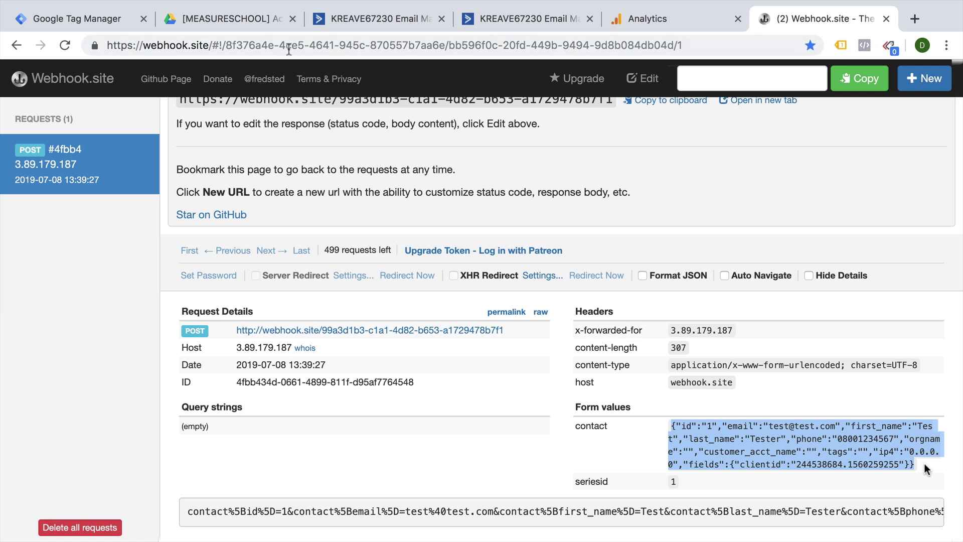
# Copy the MEASURESCHOOL GA Transaction Webhook template spreadsheet and open its script editor.
pyautogui.click(275, 28)
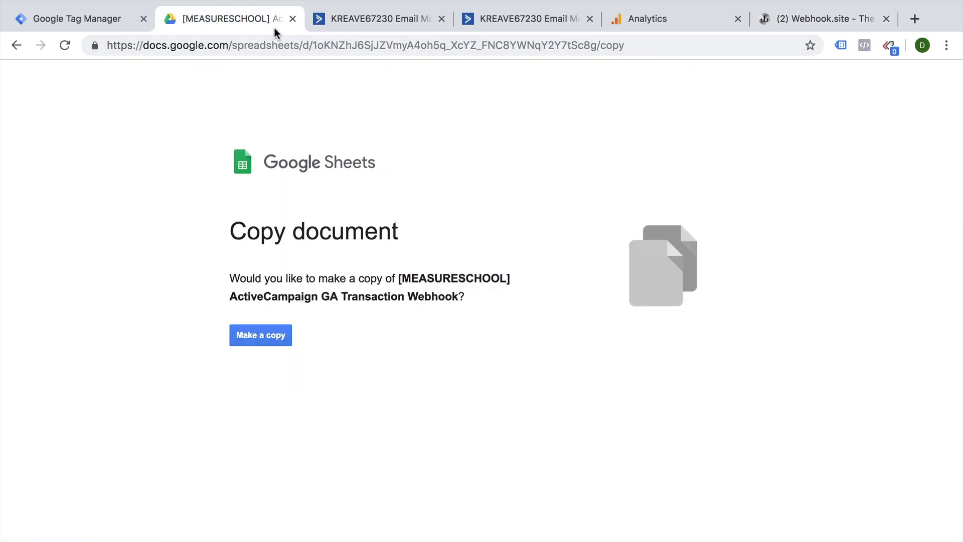
pyautogui.click(272, 343)
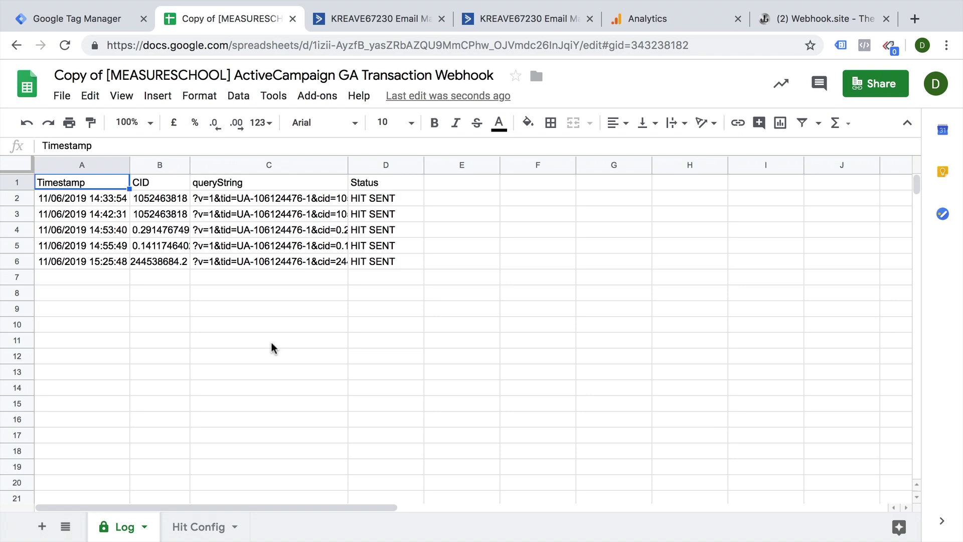
pyautogui.click(268, 96)
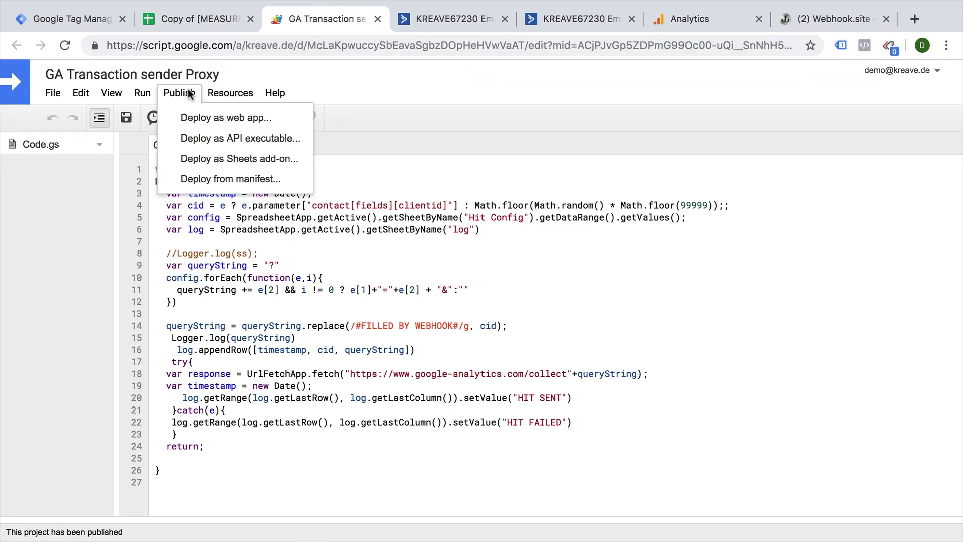
# Deploy the script as a new web-app version executing as Me, accessible to anyone, even anonymous.
pyautogui.click(190, 120)
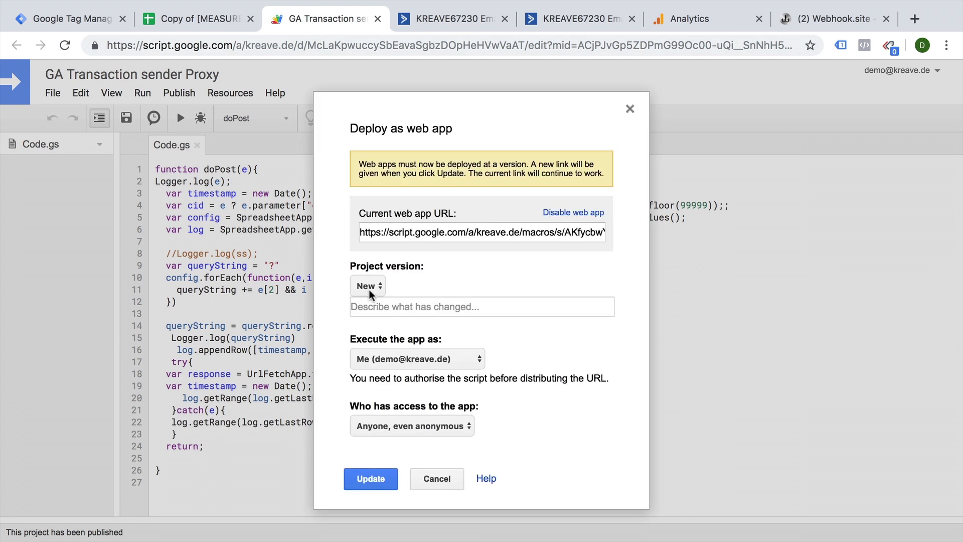
pyautogui.click(392, 361)
pyautogui.click(394, 359)
pyautogui.click(404, 428)
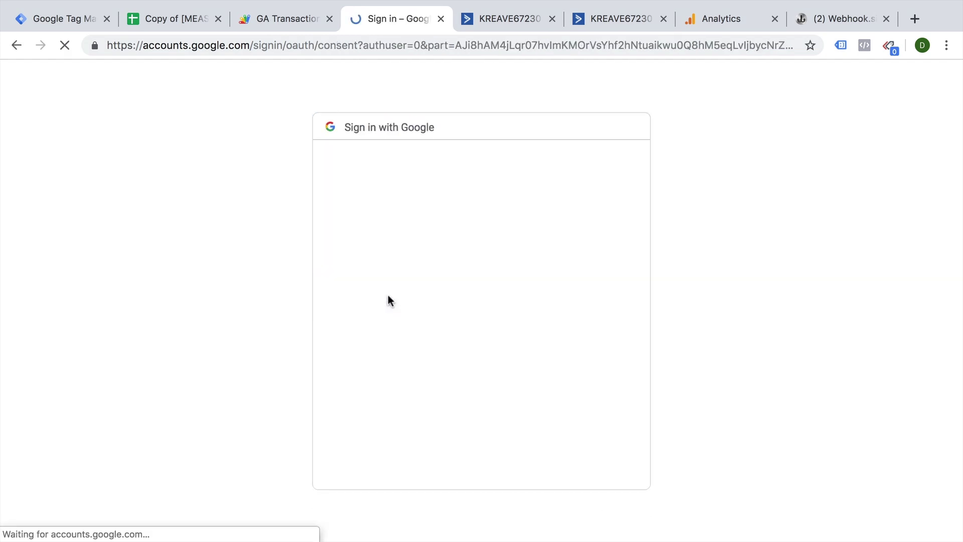
# Authorise the GA Transaction sender Proxy script with your Google account, allowing its requested permissions.
pyautogui.click(387, 294)
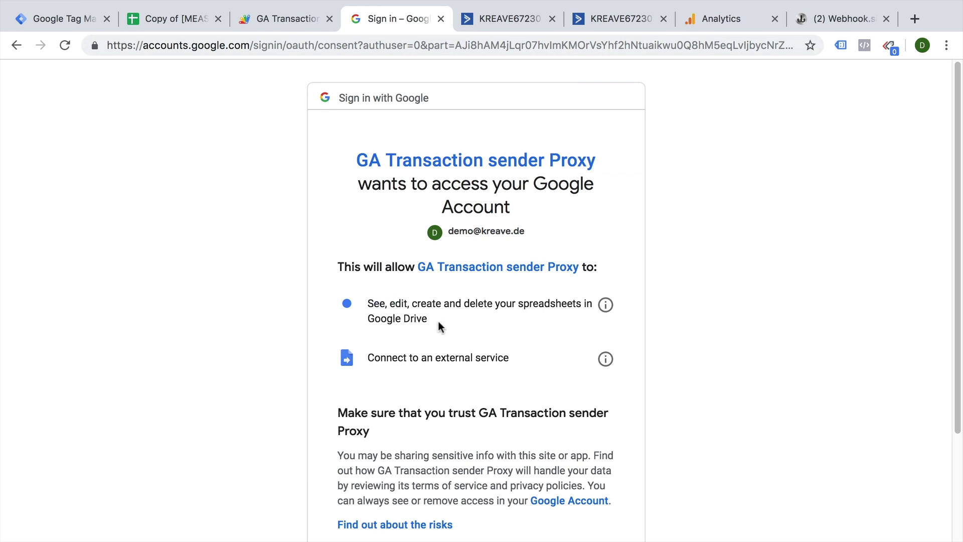
pyautogui.click(200, 18)
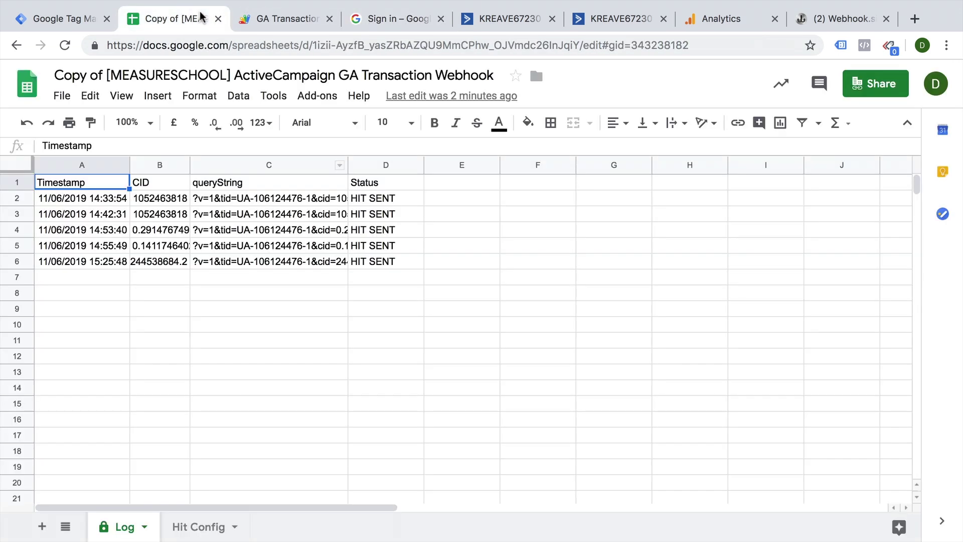
pyautogui.click(312, 25)
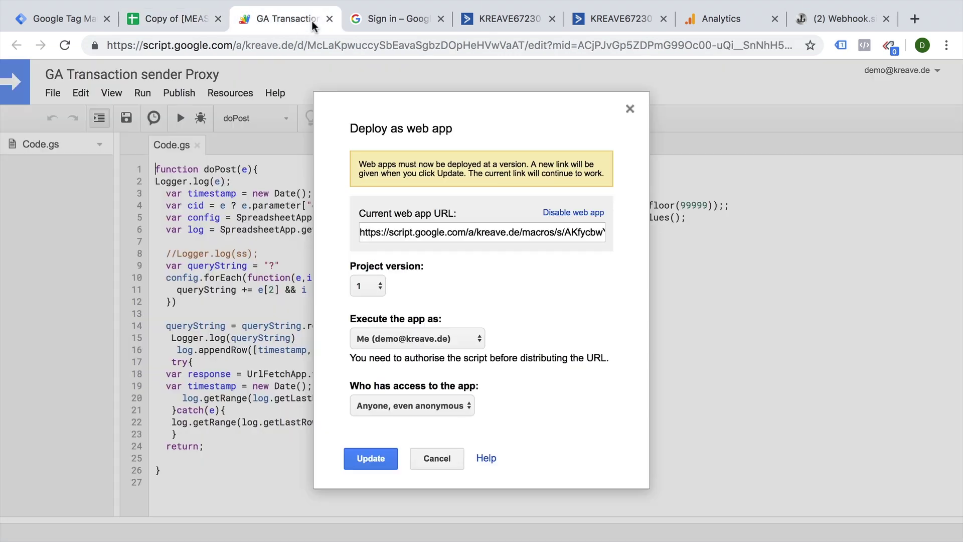
pyautogui.click(390, 20)
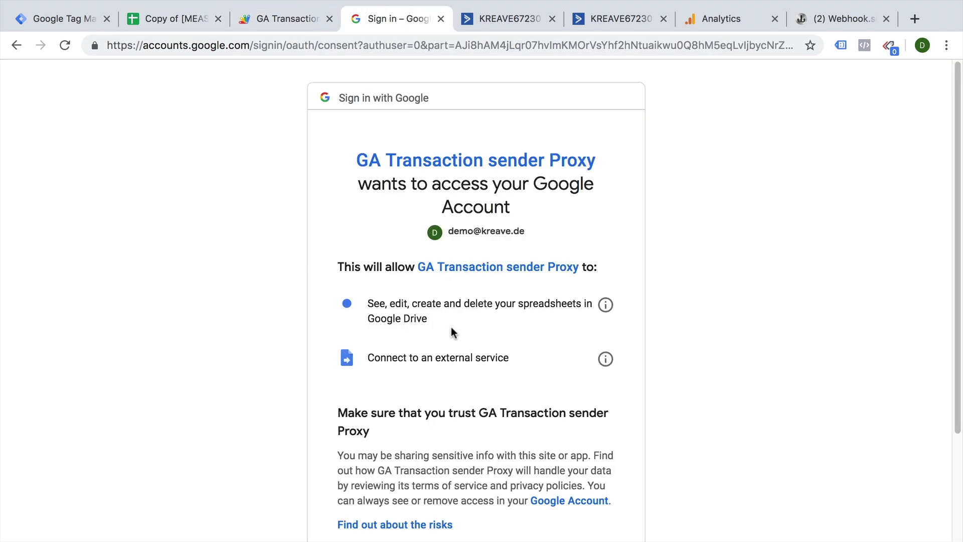
pyautogui.moveTo(368, 359); pyautogui.dragTo(516, 359)
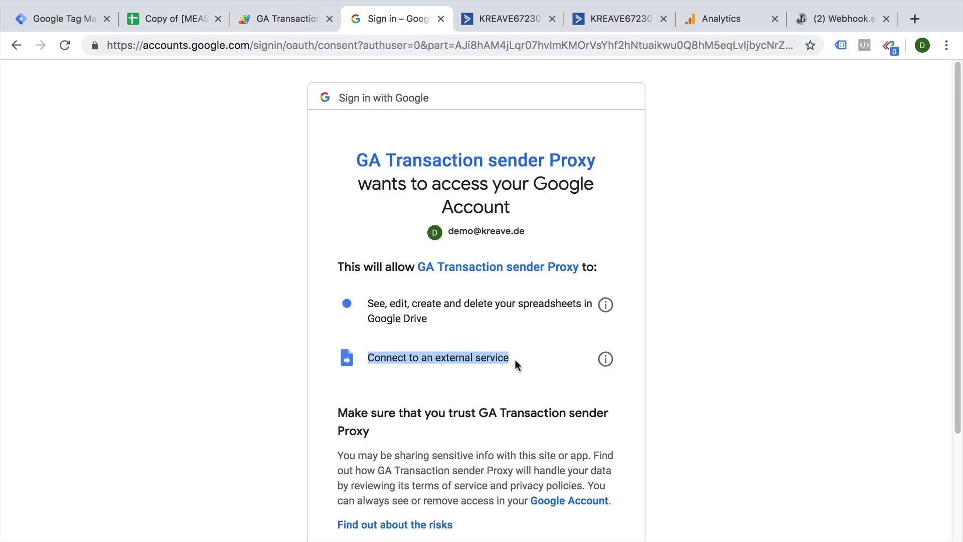
pyautogui.scroll(-2, 519, 360)
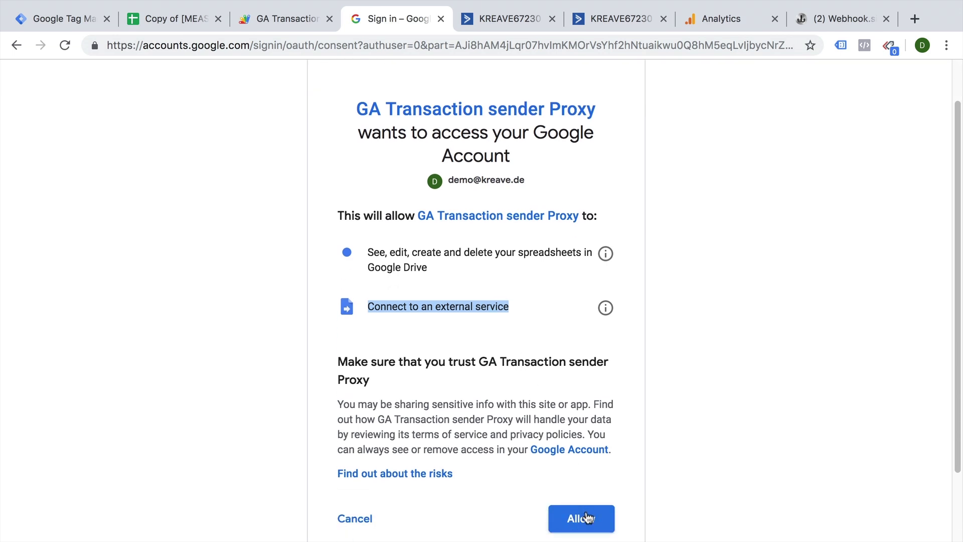
pyautogui.click(587, 517)
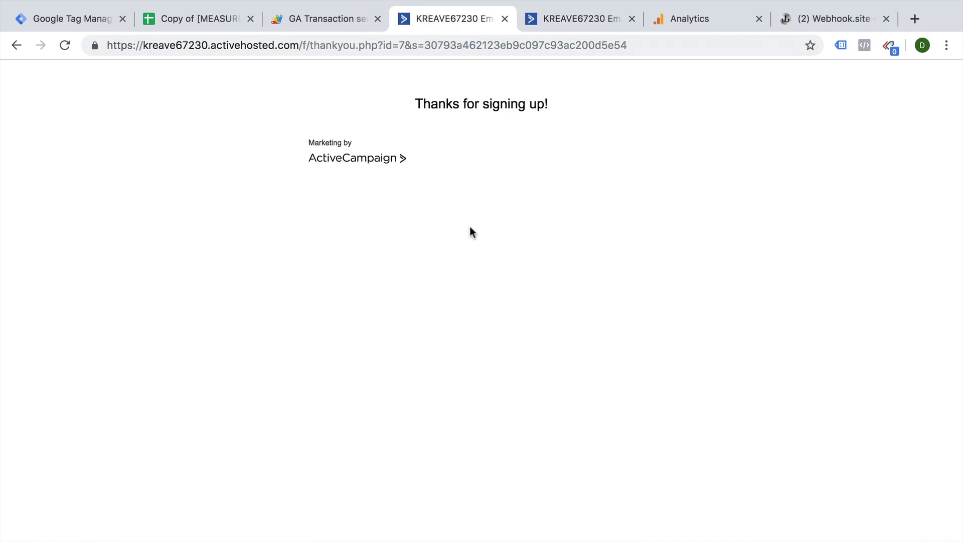
# Copy the current web app URL from the deployment confirmation and close it.
pyautogui.click(331, 25)
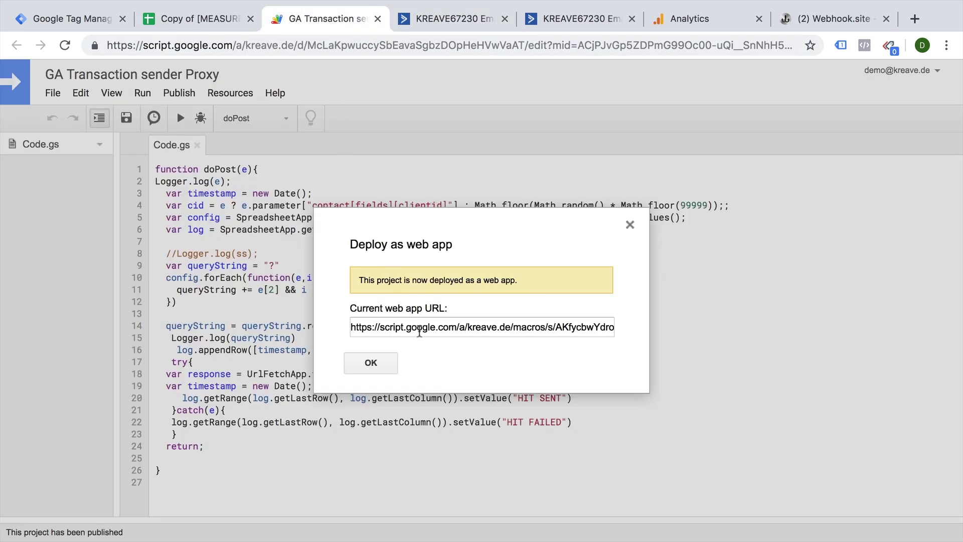
pyautogui.click(420, 332)
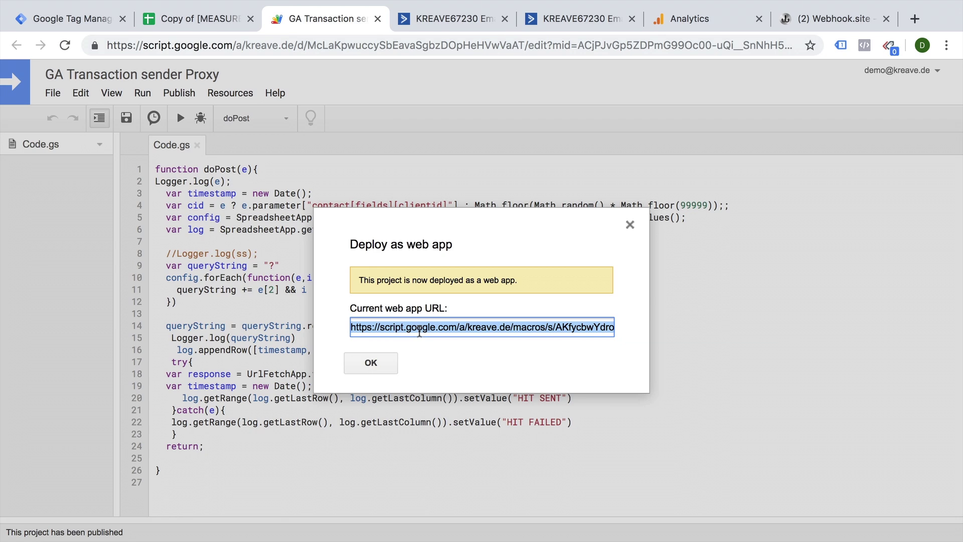
pyautogui.click(392, 363)
# Replace the webhook step's webhook.site post URL with the Apps Script web app URL and save.
pyautogui.click(378, 19)
pyautogui.click(473, 16)
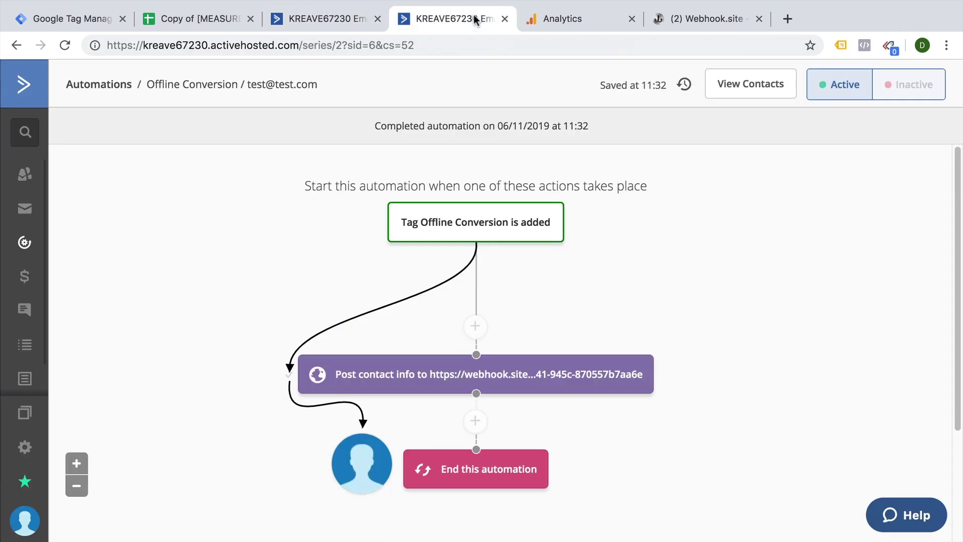
pyautogui.click(512, 378)
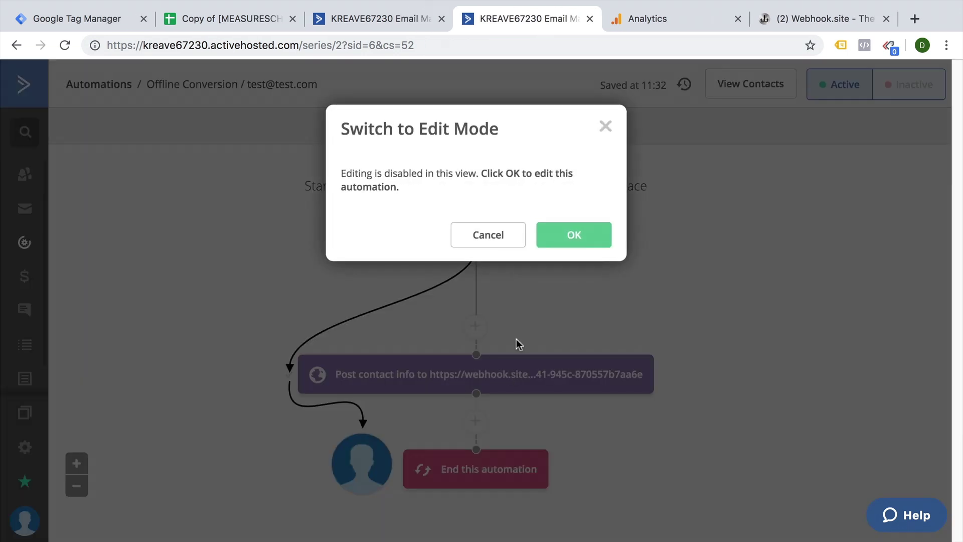
pyautogui.click(572, 234)
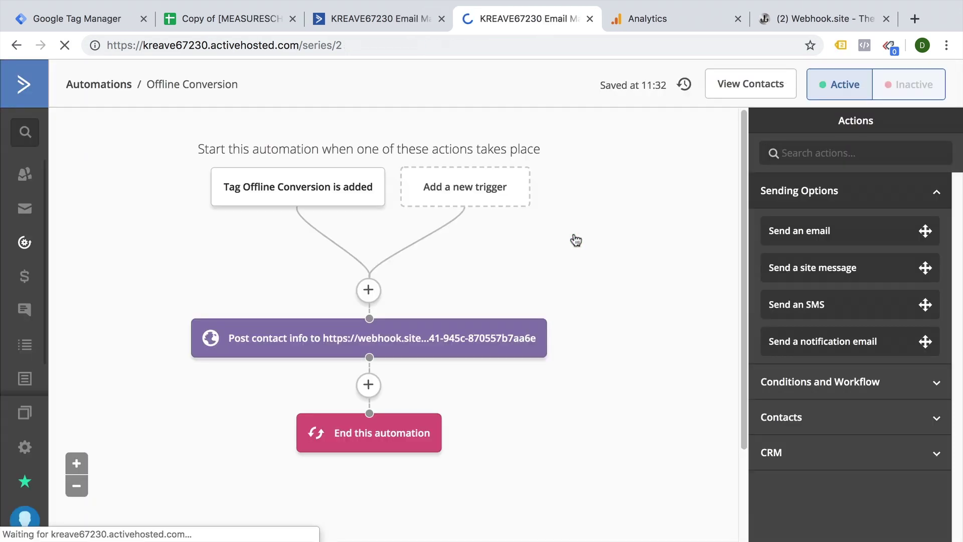
pyautogui.click(401, 326)
pyautogui.click(401, 324)
pyautogui.hotkey('ctrl', 'a')
pyautogui.hotkey('ctrl', 'v')
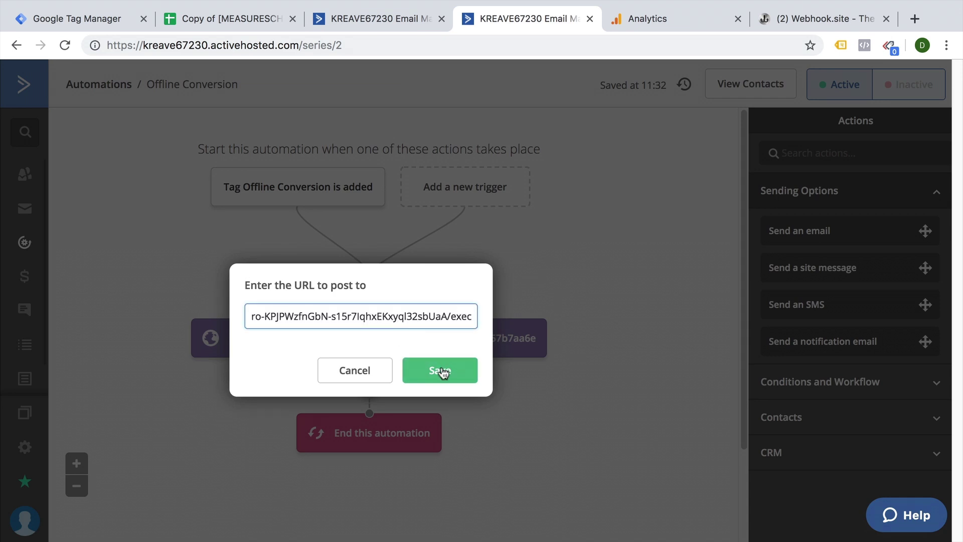
pyautogui.click(440, 371)
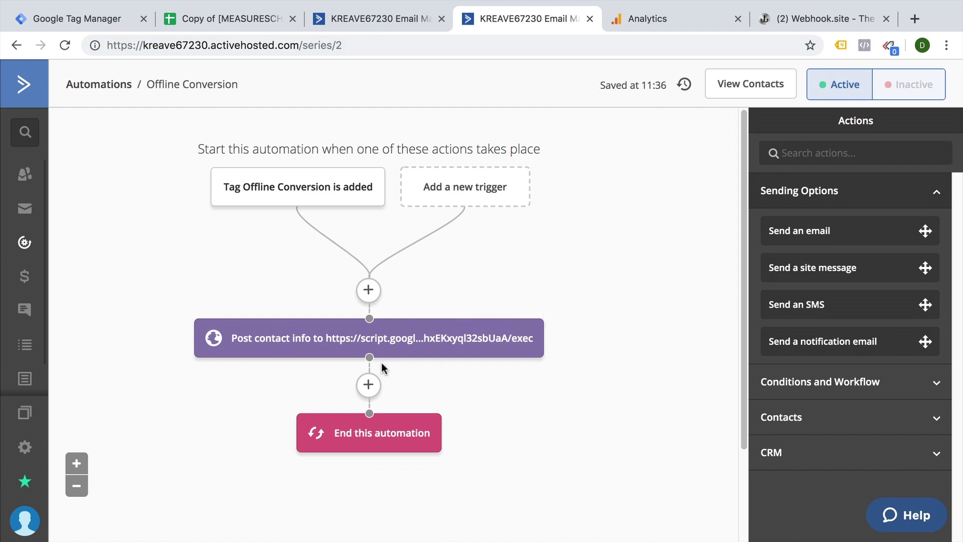
# Review the Log sheet's logged timestamps and the full query string in C5.
pyautogui.click(236, 16)
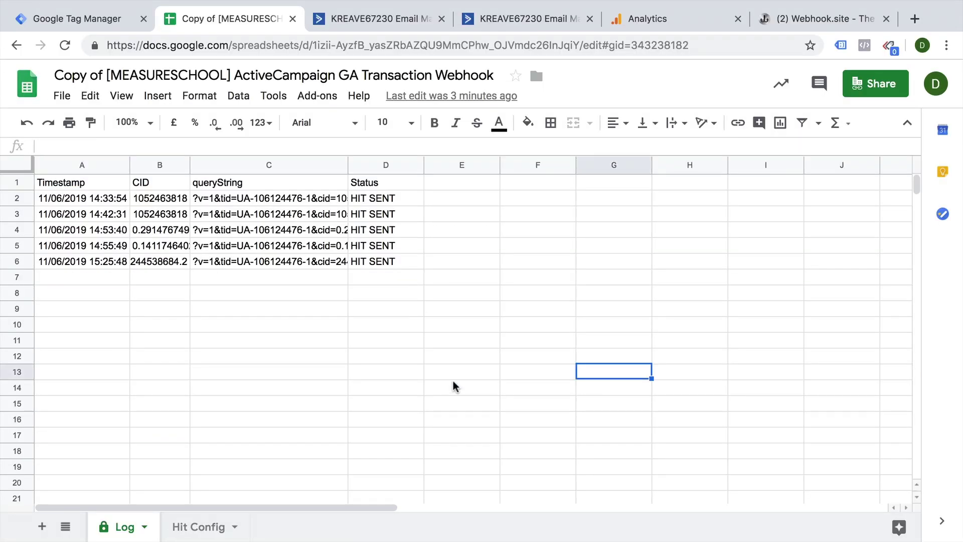
pyautogui.click(455, 386)
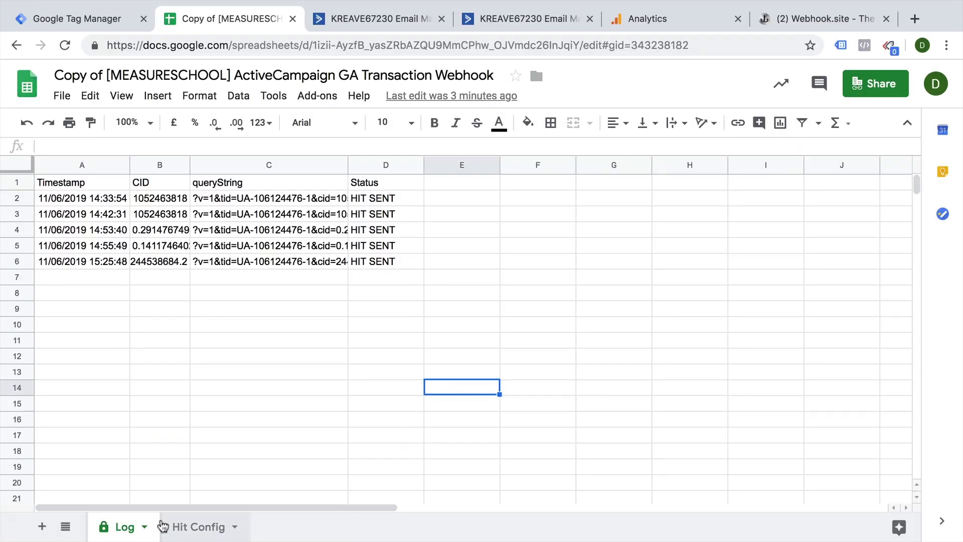
pyautogui.moveTo(98, 198); pyautogui.dragTo(92, 296)
pyautogui.click(206, 296)
pyautogui.click(232, 248)
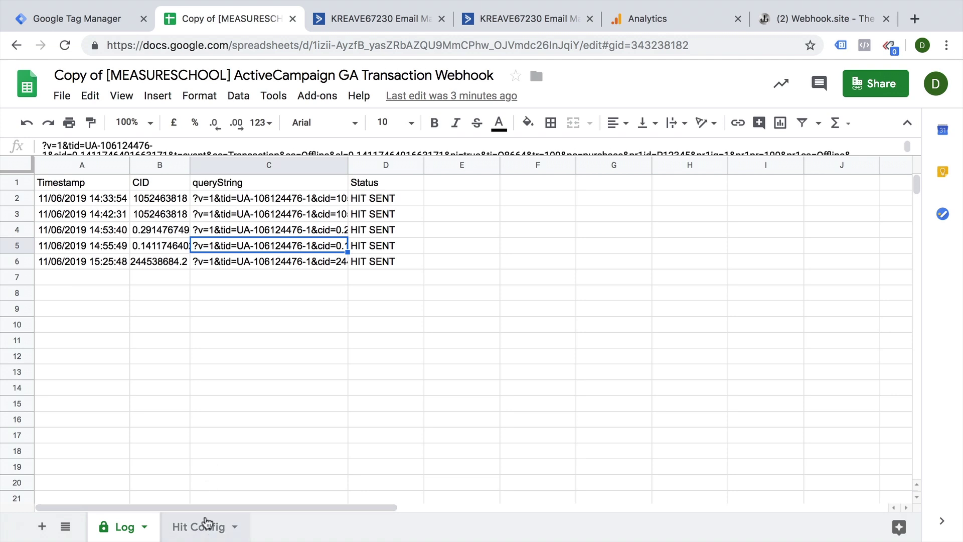
# On Hit Config, check Revenue 100, Version 1, the Tracking ID, and event values Transaction and Offline.
pyautogui.click(203, 525)
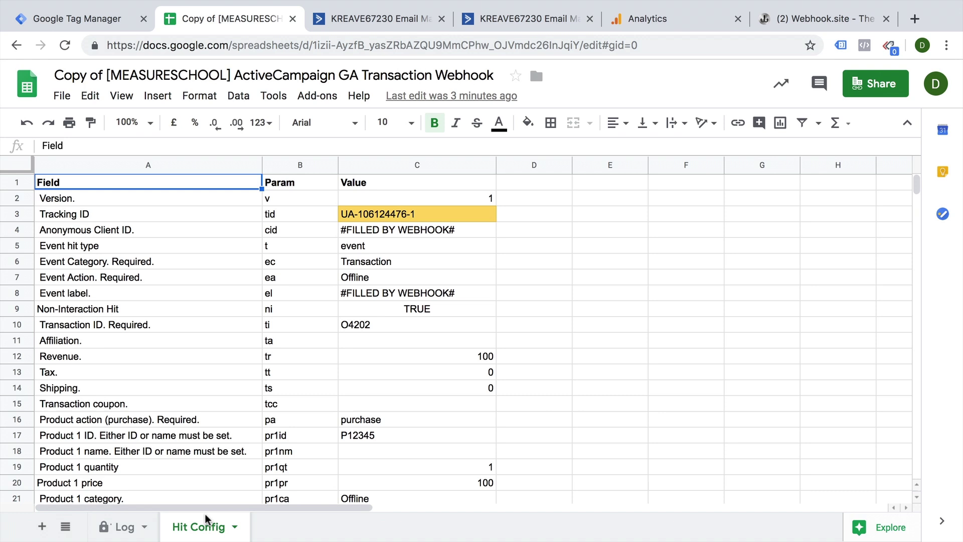
pyautogui.click(408, 354)
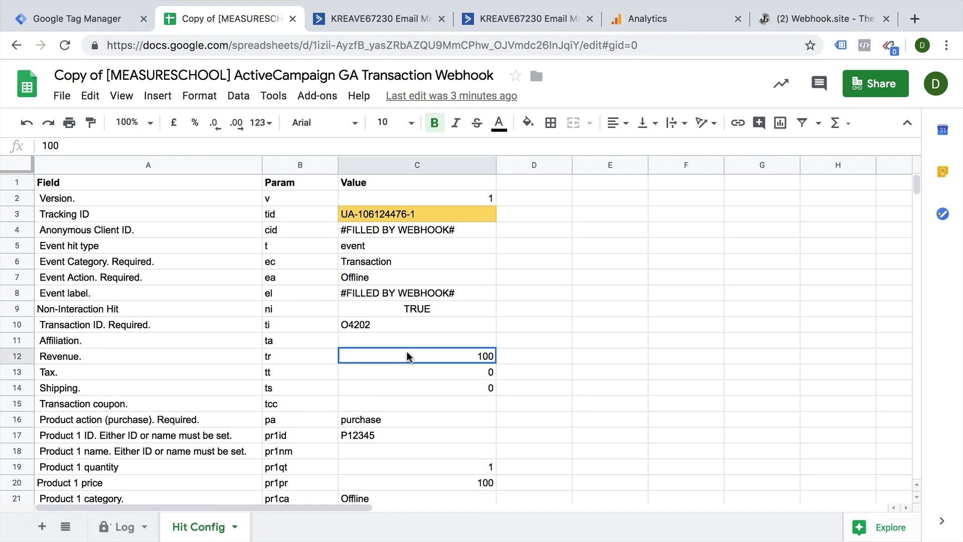
pyautogui.click(399, 200)
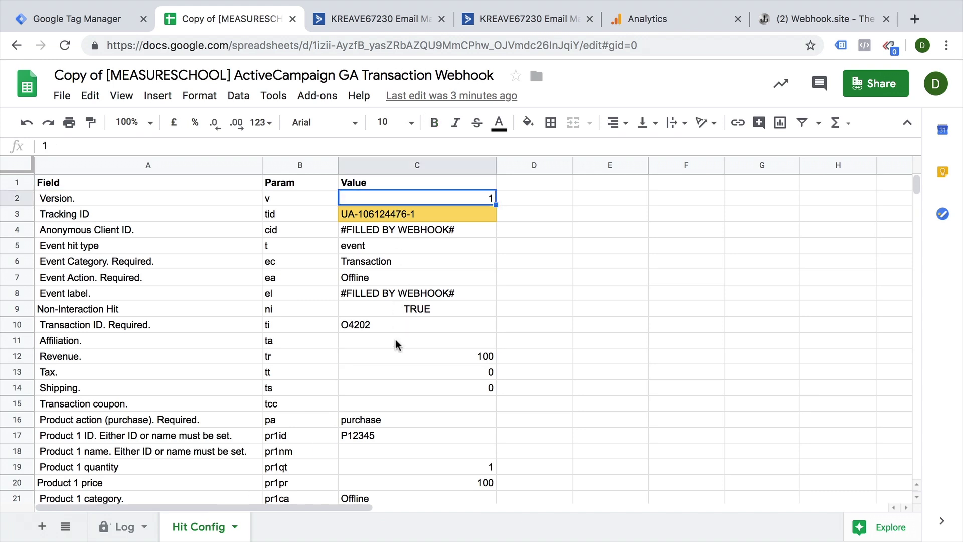
pyautogui.doubleClick(414, 213)
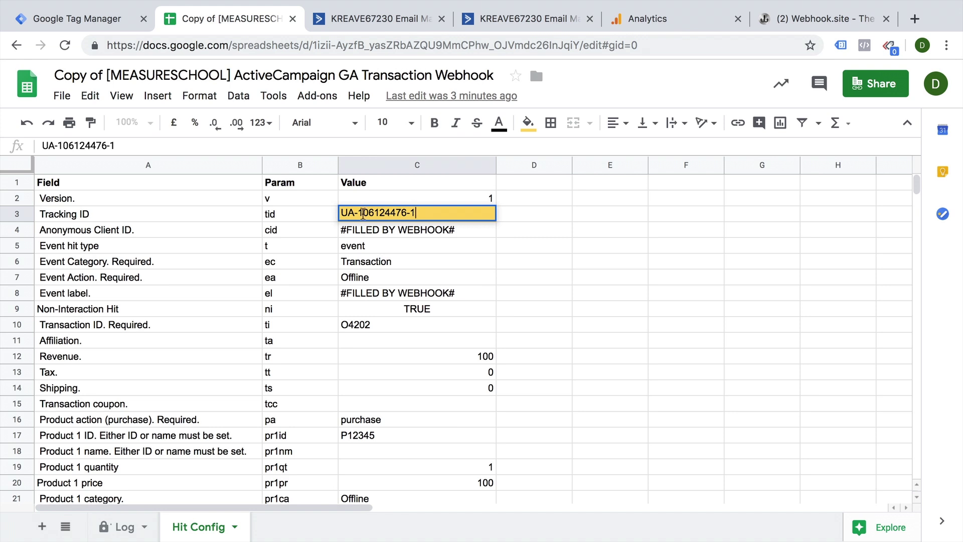
pyautogui.click(384, 232)
pyautogui.moveTo(411, 236)
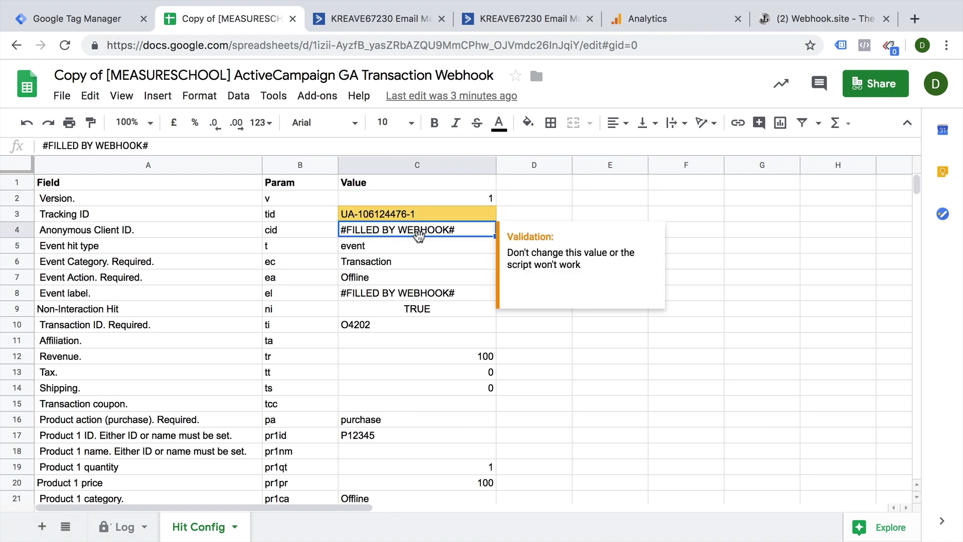
pyautogui.click(413, 249)
pyautogui.click(402, 266)
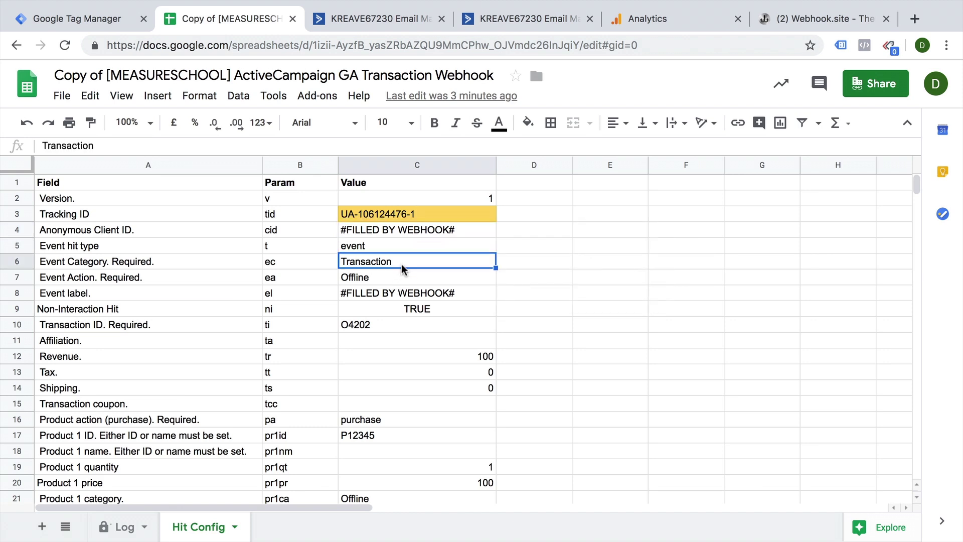
pyautogui.click(378, 278)
pyautogui.click(371, 296)
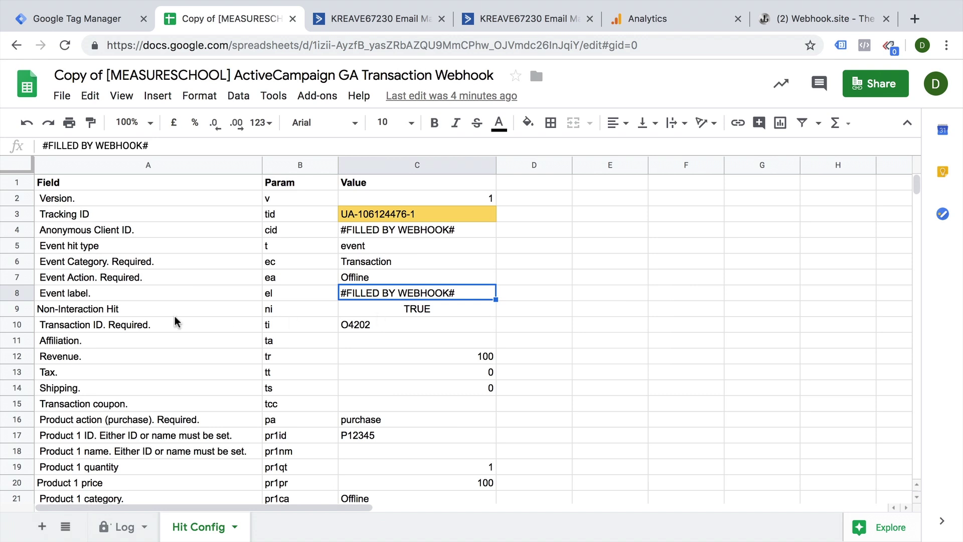
# Check Non-Interaction Hit TRUE and the C10 transaction ID formula, cancelling the edit unchanged.
pyautogui.click(161, 314)
pyautogui.click(374, 314)
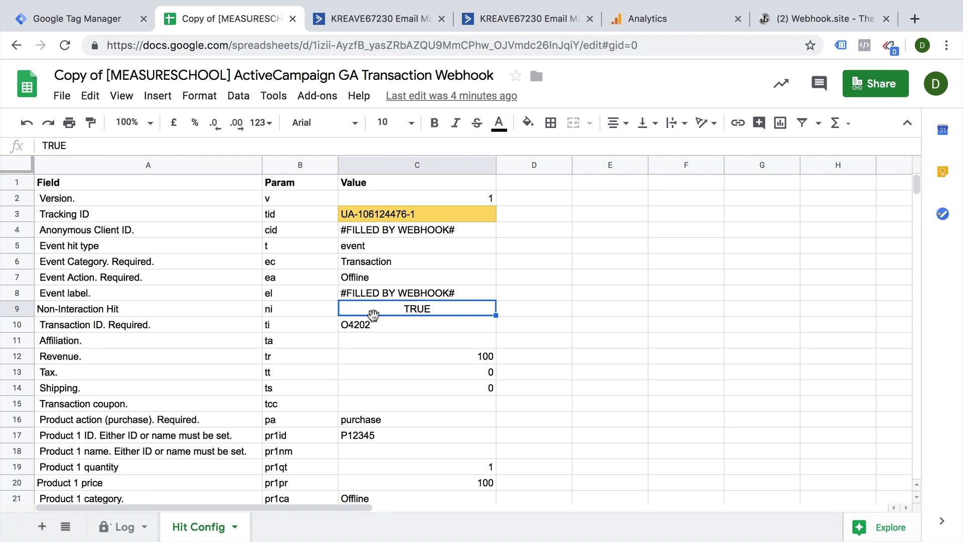
pyautogui.click(375, 326)
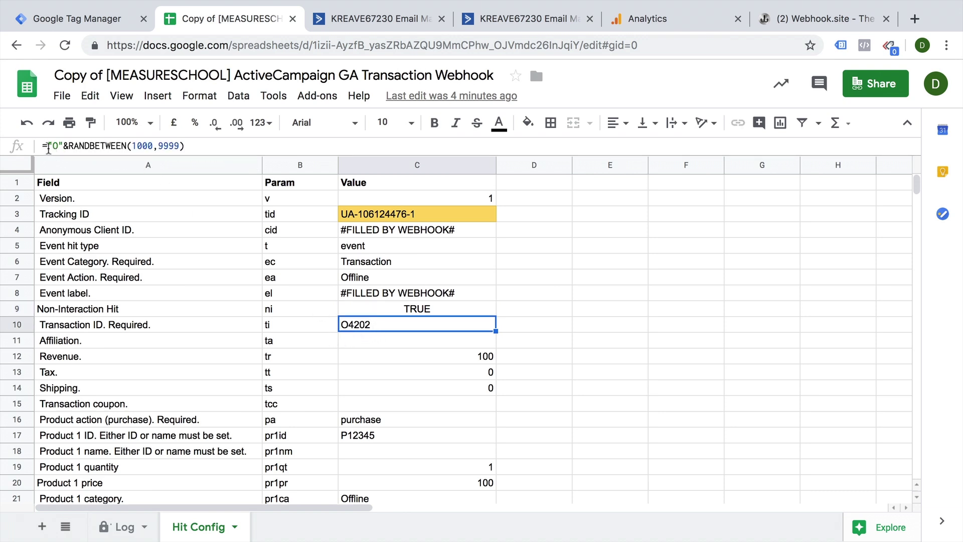
pyautogui.moveTo(48, 145); pyautogui.dragTo(205, 168)
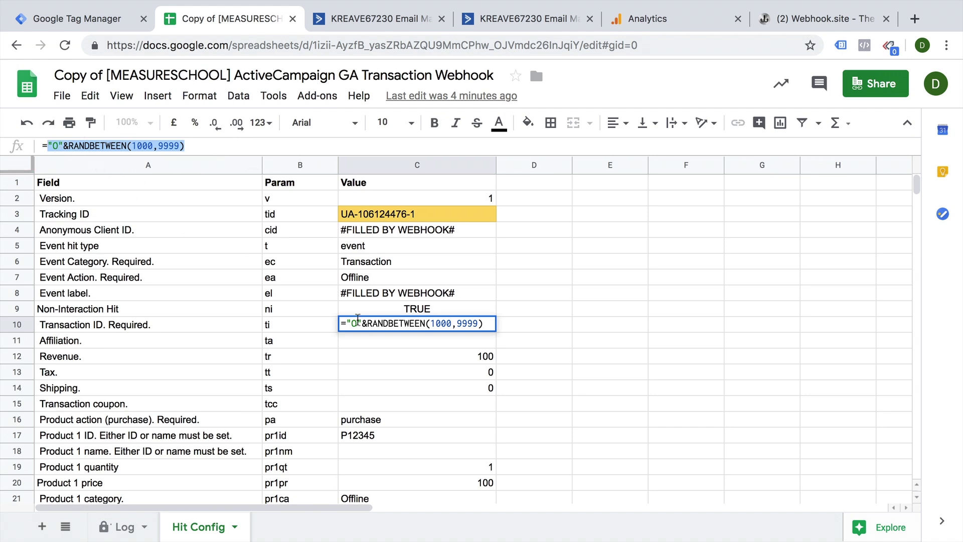
pyautogui.click(359, 308)
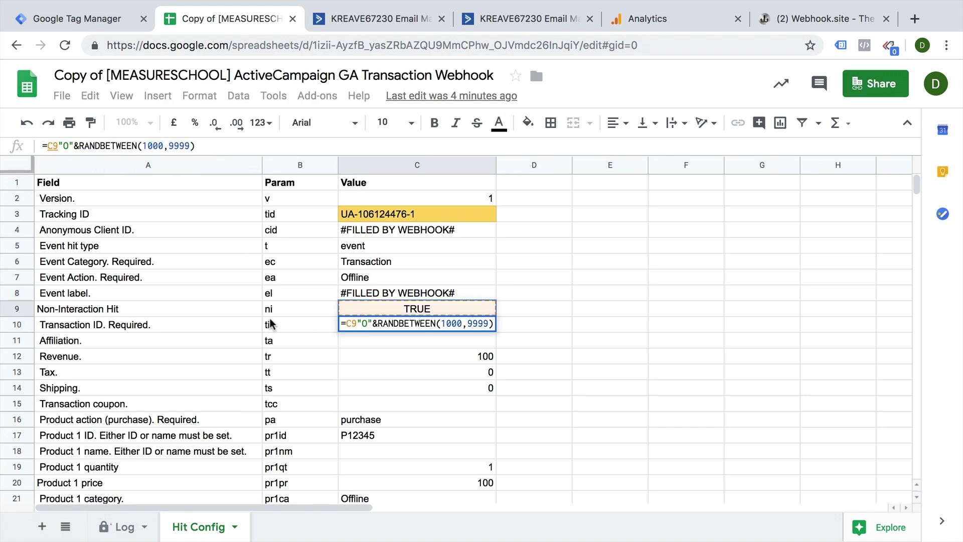
pyautogui.press('Escape')
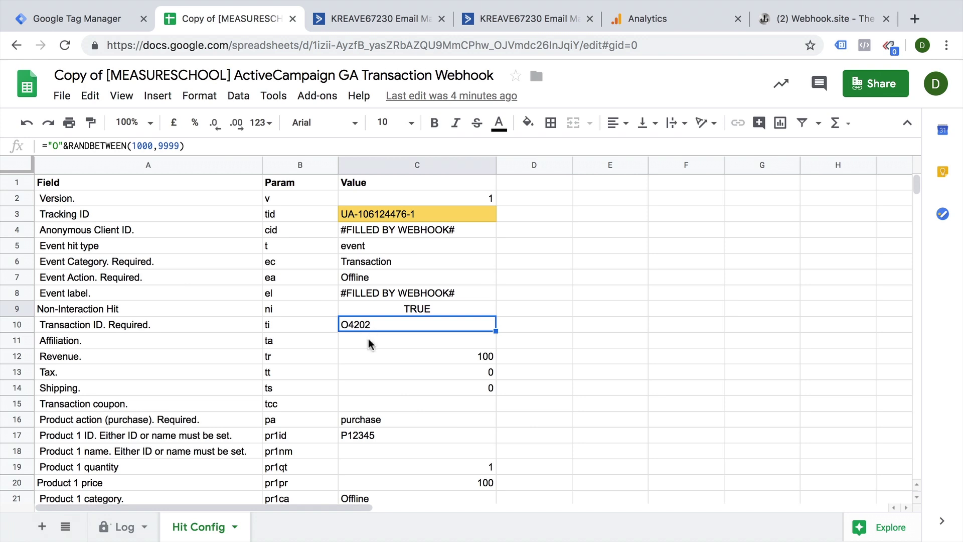
# Review the transaction fields: empty Affiliation, Revenue 100, Tax, Shipping and Transaction coupon.
pyautogui.scroll(-1, 397, 356)
pyautogui.scroll(-1, 402, 384)
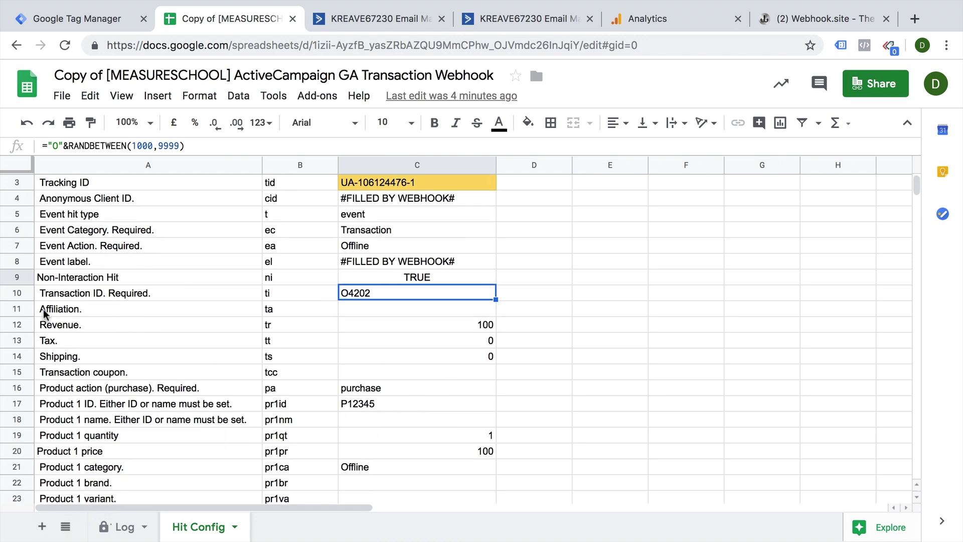
pyautogui.click(346, 309)
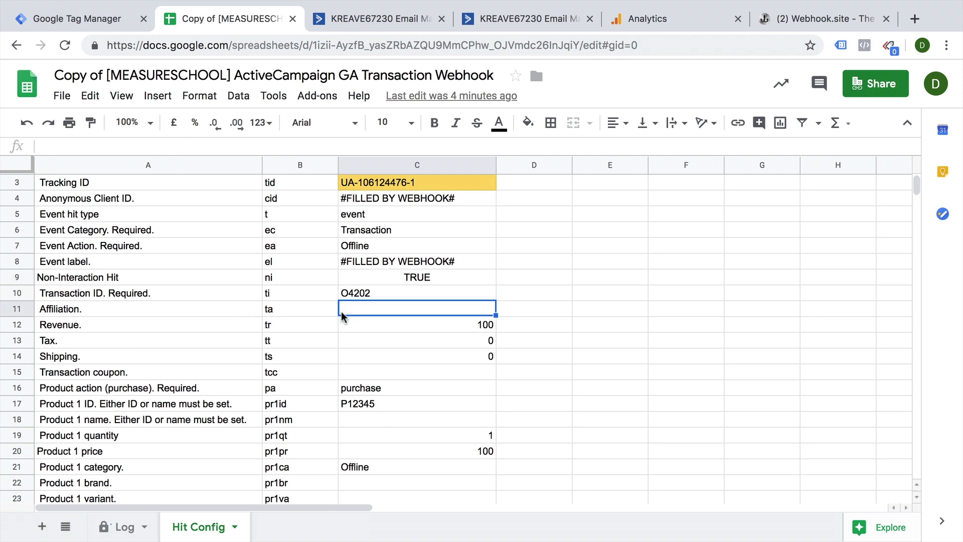
pyautogui.scroll(-1, 343, 322)
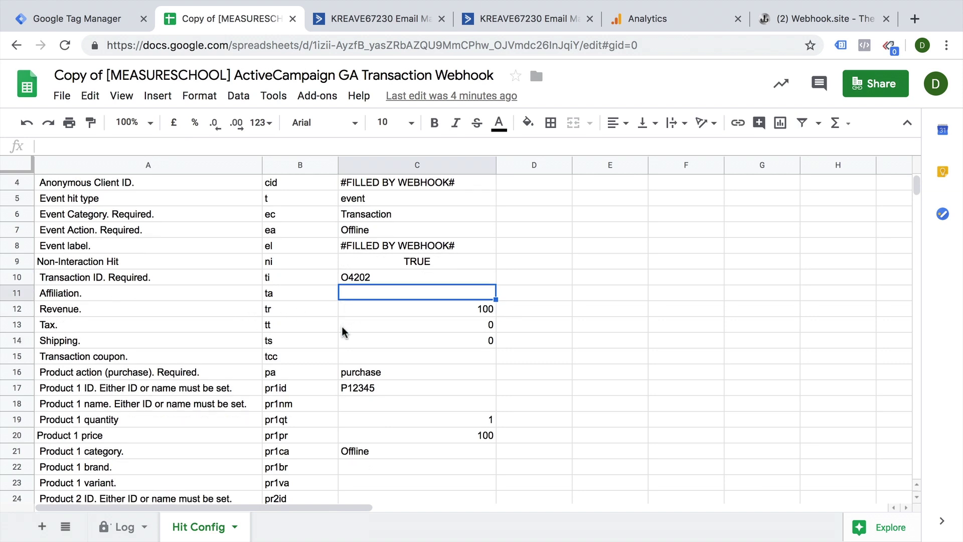
pyautogui.click(247, 314)
pyautogui.click(402, 307)
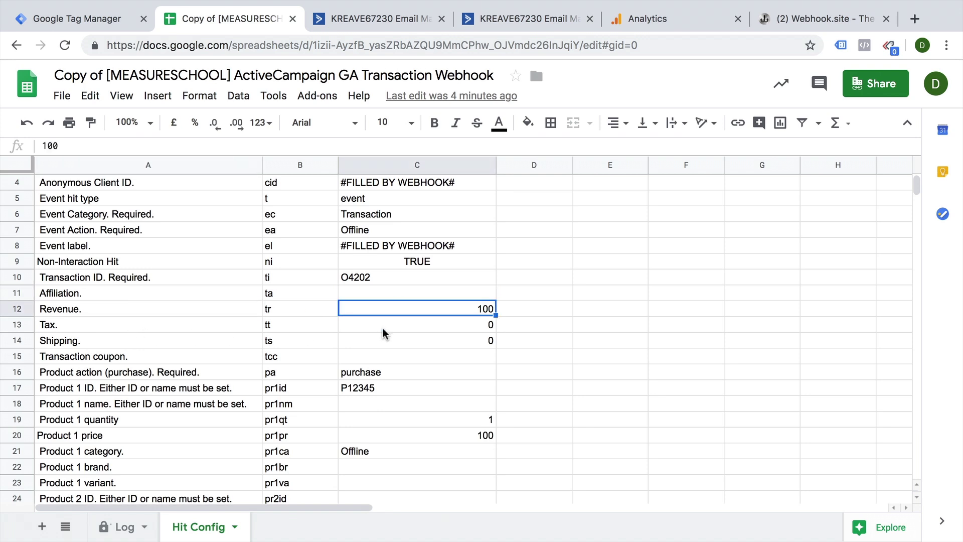
pyautogui.click(199, 328)
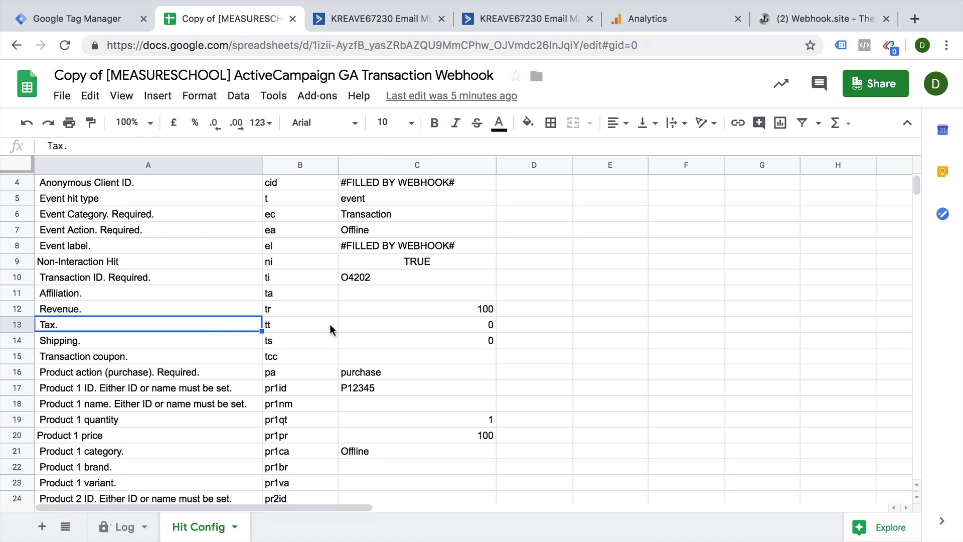
pyautogui.click(195, 346)
pyautogui.scroll(-2, 282, 360)
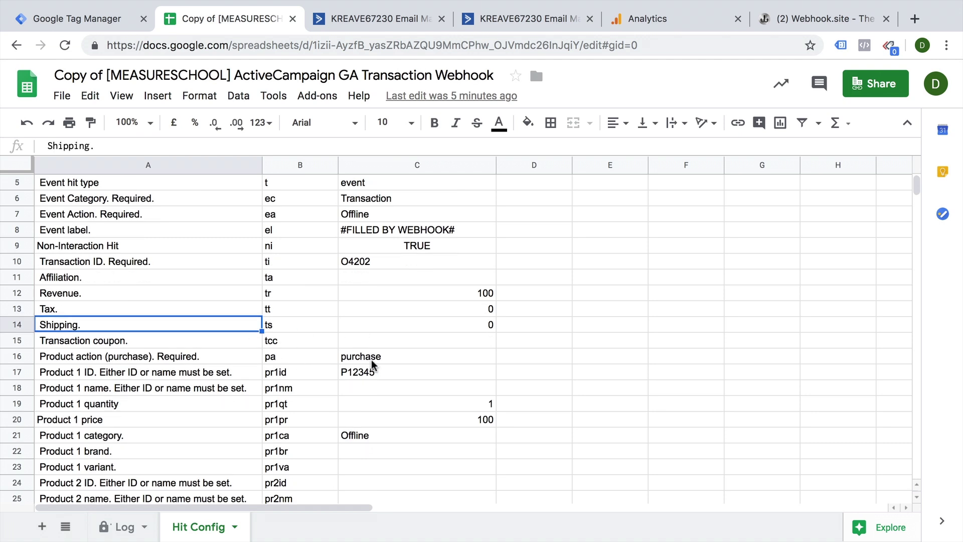
pyautogui.click(128, 332)
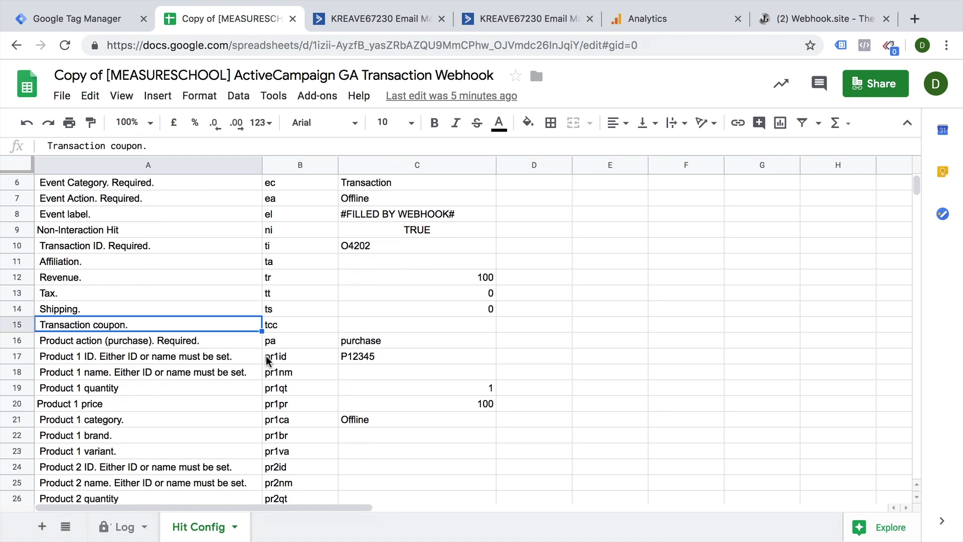
# Review product 1 values: action purchase, ID P12345, quantity 1, price 100, category Offline.
pyautogui.scroll(-4, 374, 370)
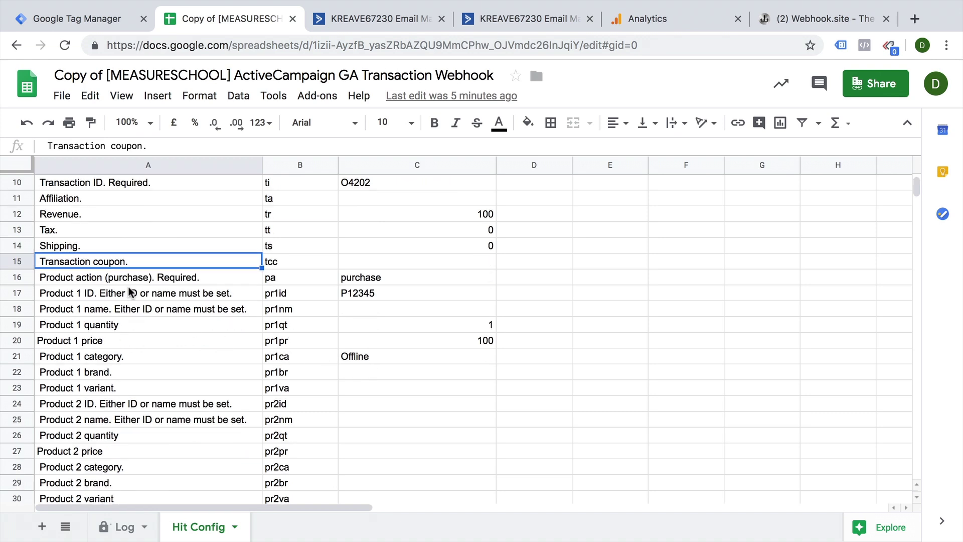
pyautogui.moveTo(139, 279); pyautogui.dragTo(133, 404)
pyautogui.click(351, 279)
pyautogui.click(351, 297)
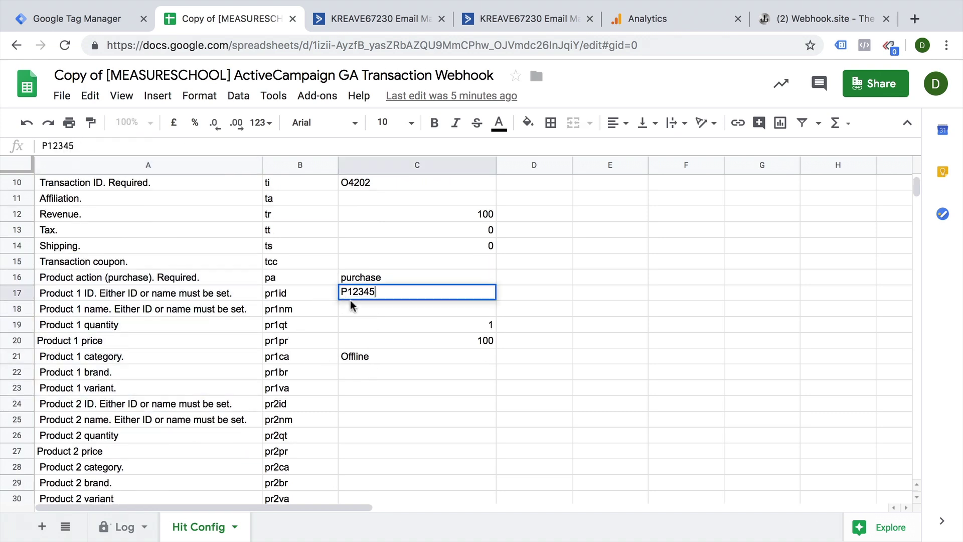
pyautogui.click(486, 325)
pyautogui.click(486, 339)
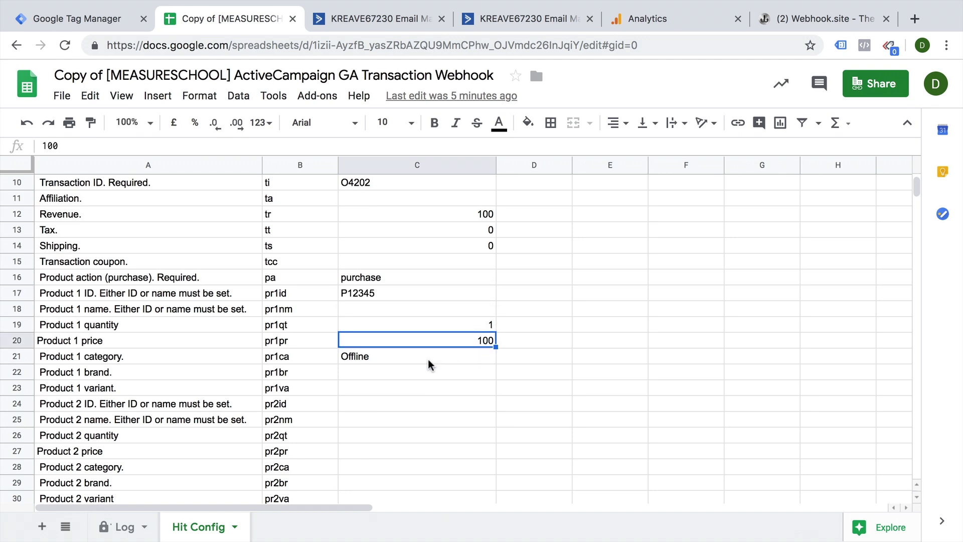
pyautogui.click(374, 357)
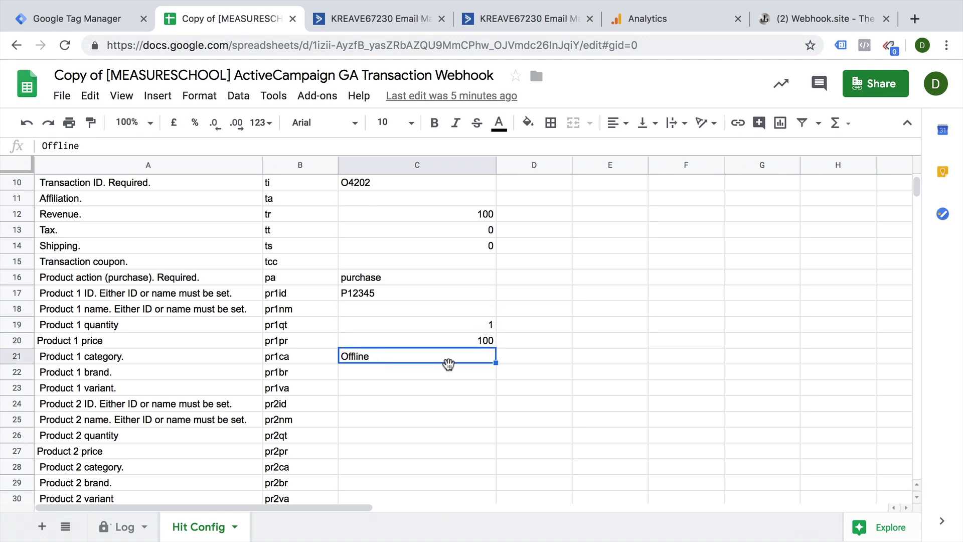
# Select the product 2 fields and parameters, then clear the selection.
pyautogui.scroll(-1, 449, 365)
pyautogui.scroll(-1, 450, 369)
pyautogui.scroll(-3, 383, 359)
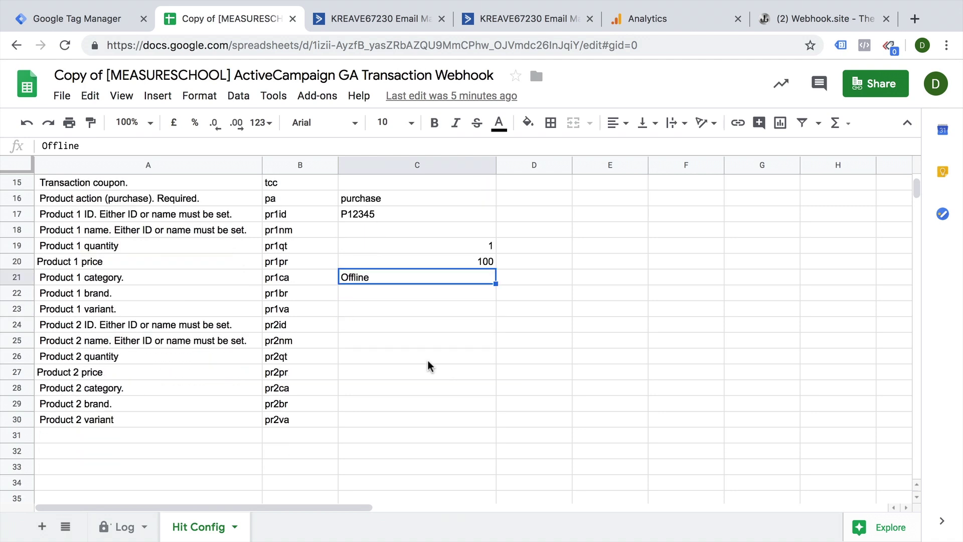
pyautogui.click(135, 326)
pyautogui.moveTo(134, 329); pyautogui.dragTo(295, 427)
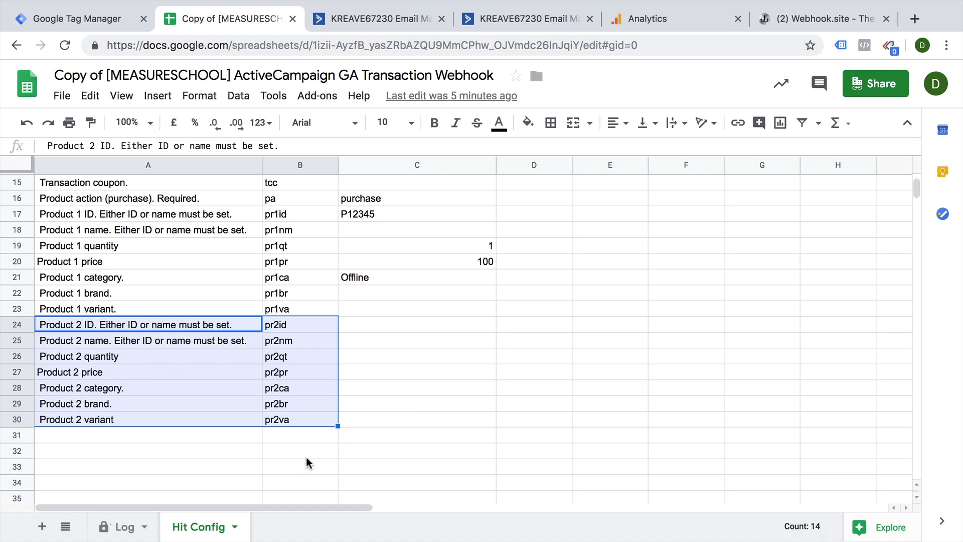
pyautogui.click(458, 389)
# Scroll back to the top of Hit Config and return to the ActiveCampaign tab.
pyautogui.scroll(5, 455, 420)
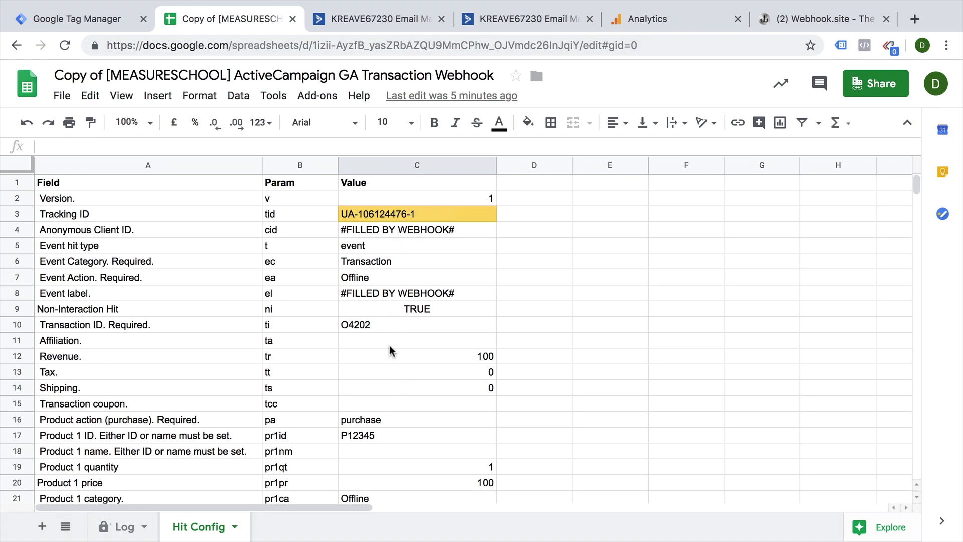
pyautogui.scroll(-1, 393, 349)
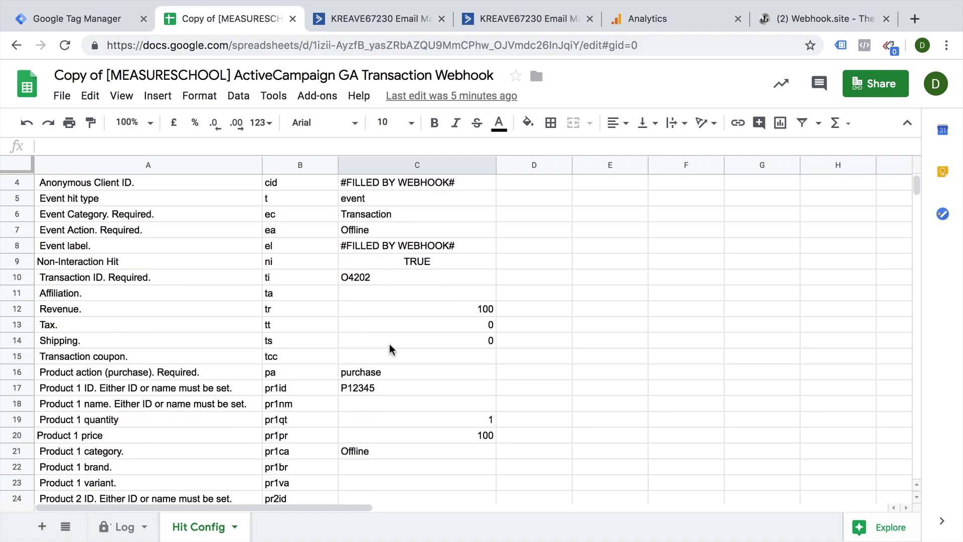
pyautogui.scroll(1, 420, 278)
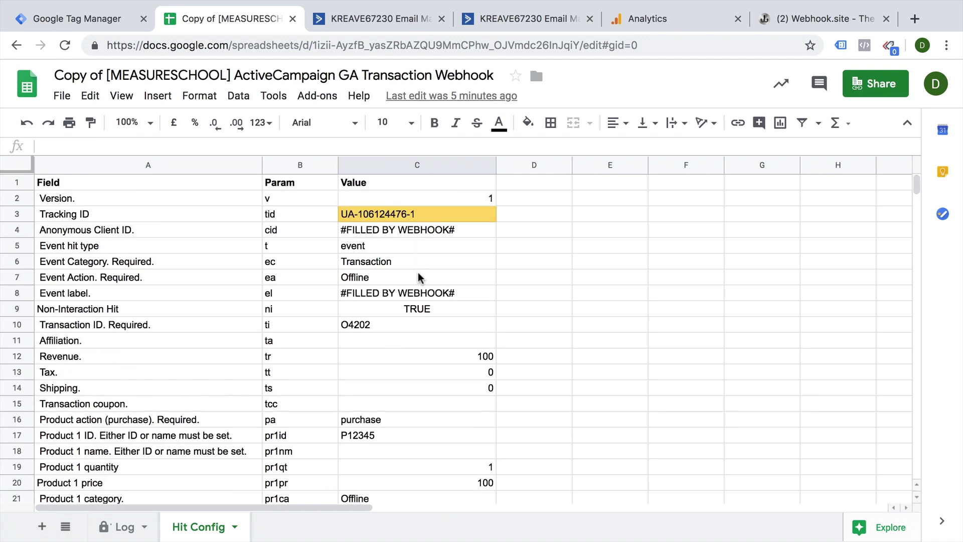
pyautogui.scroll(-2, 429, 328)
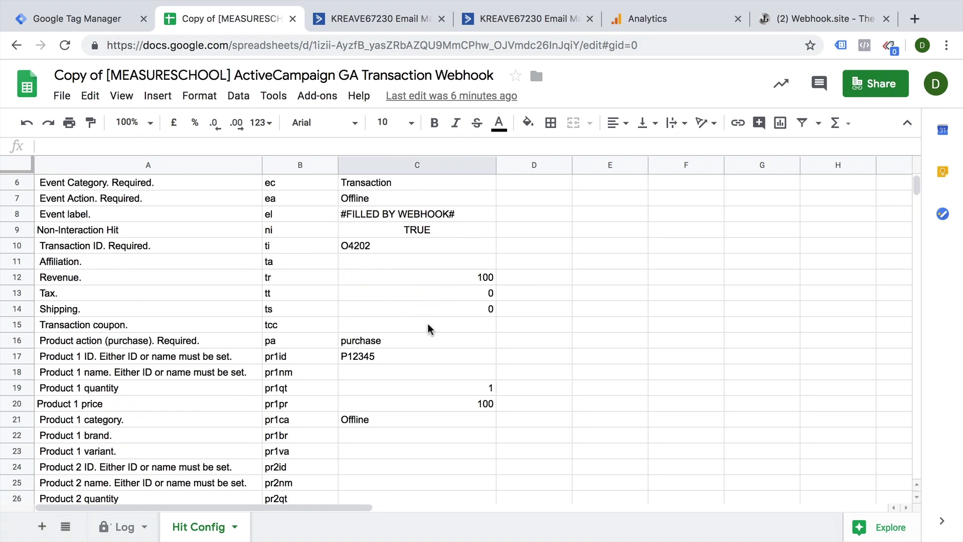
pyautogui.scroll(2, 429, 328)
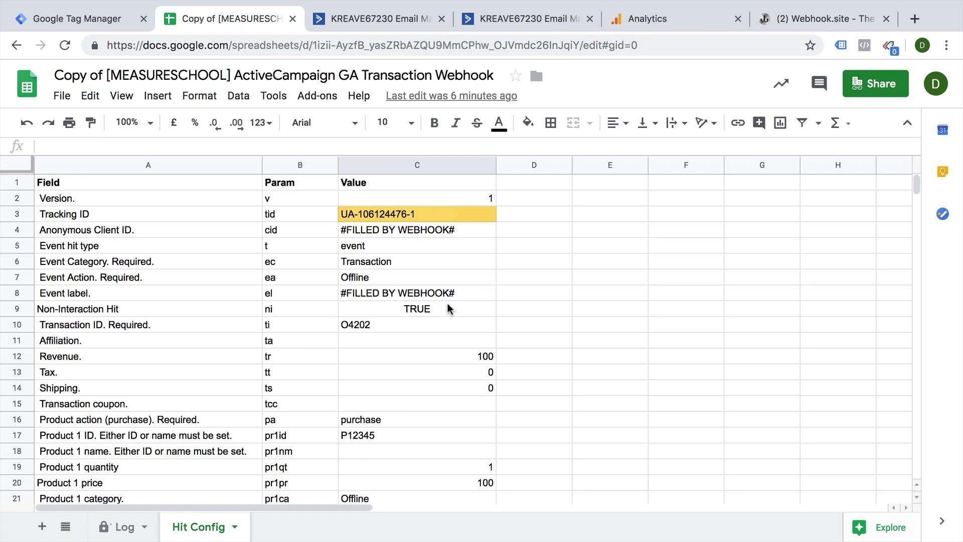
pyautogui.click(361, 16)
# Remove the Offline Conversion tag from the test contact.
pyautogui.click(501, 19)
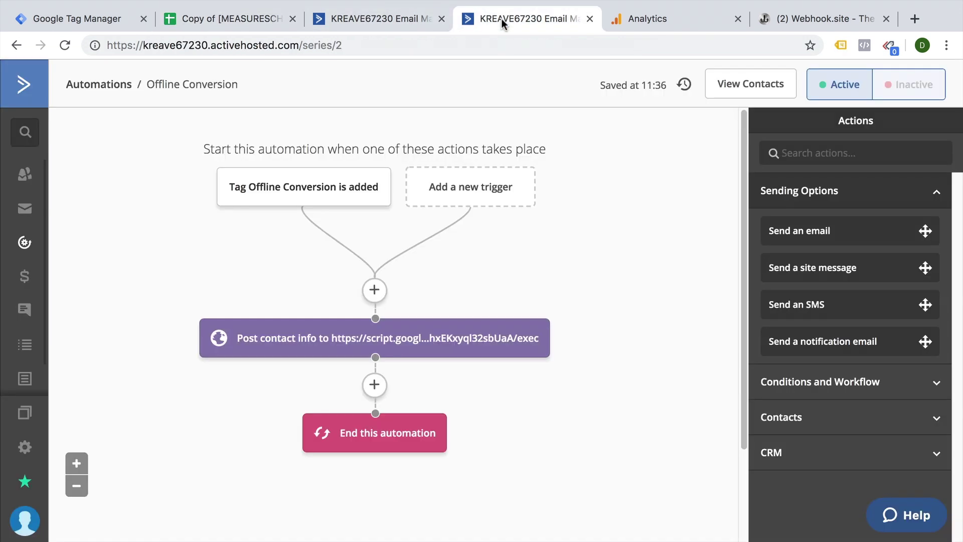
pyautogui.click(25, 173)
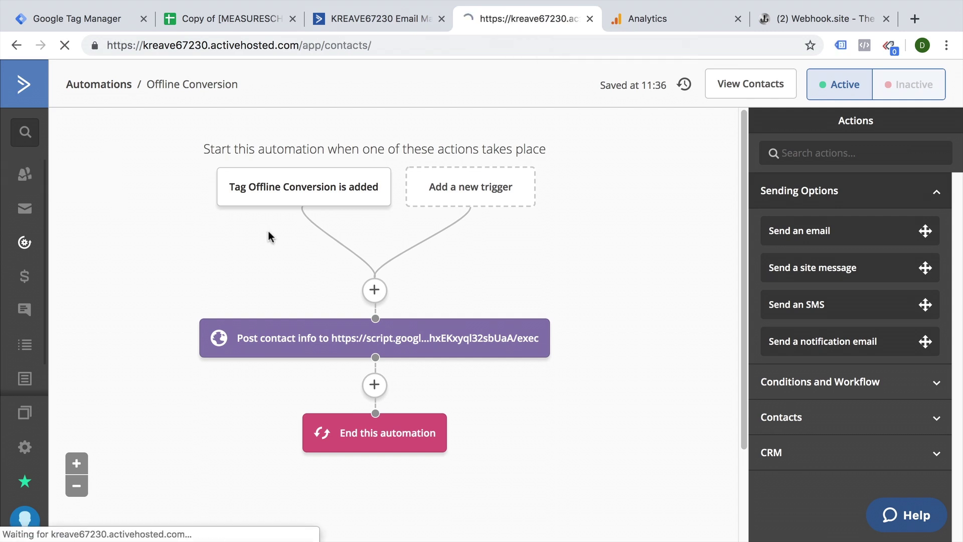
pyautogui.click(281, 223)
pyautogui.scroll(-5, 295, 279)
pyautogui.click(344, 186)
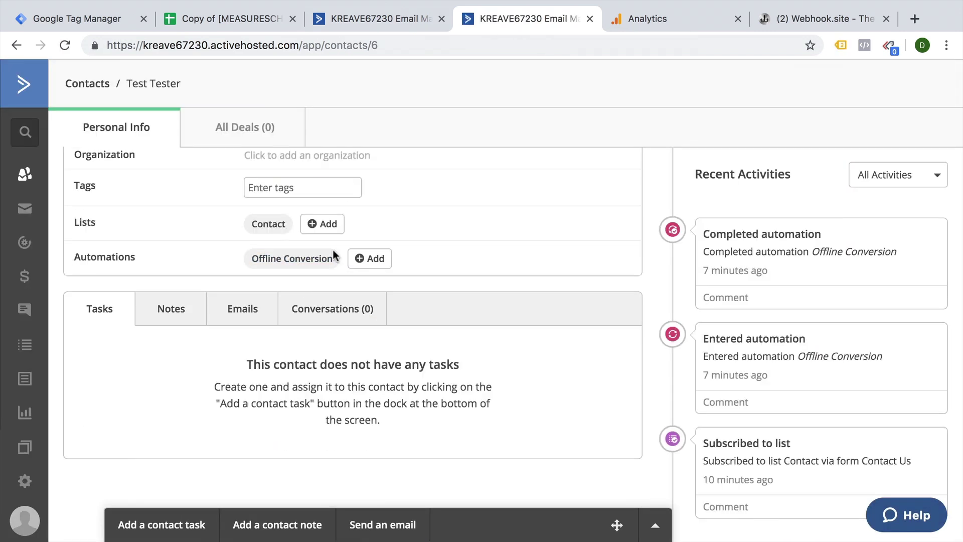
# Re-add the Offline Conversion tag by typing 'Offline' and picking the suggestion.
pyautogui.click(301, 188)
pyautogui.write('Offline')
pyautogui.click(305, 213)
pyautogui.click(655, 20)
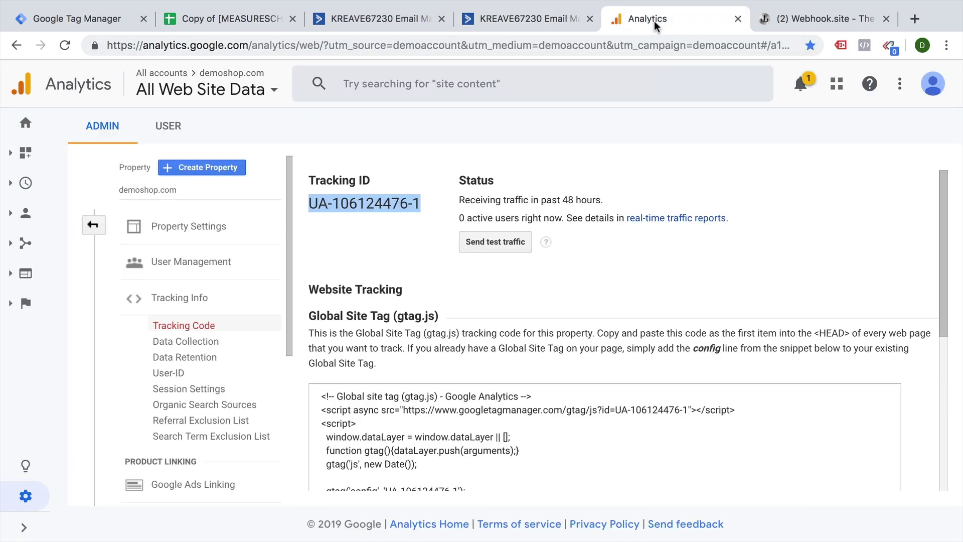
# Show the last 30 minutes of real-time Events in Google Analytics, filtered to the Transaction category.
pyautogui.click(25, 183)
pyautogui.click(150, 335)
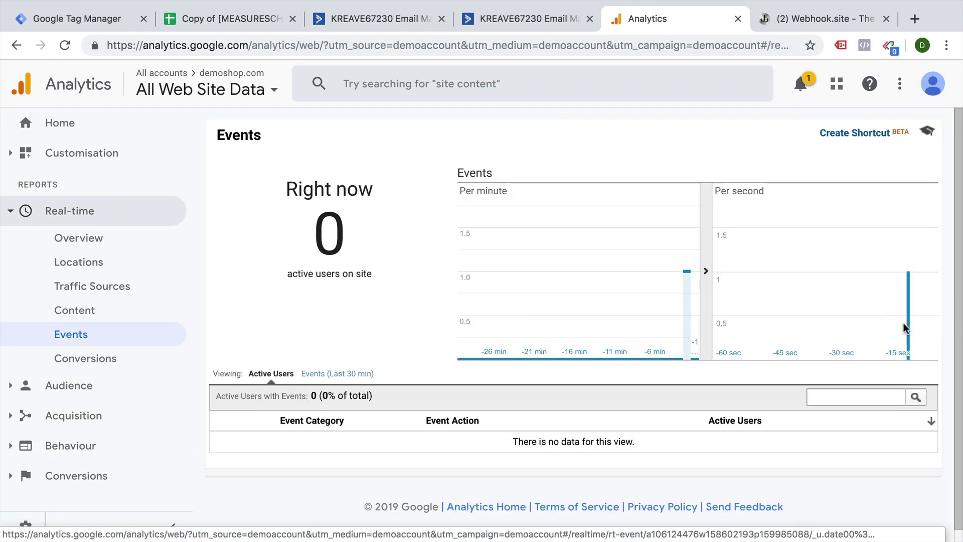
pyautogui.click(316, 375)
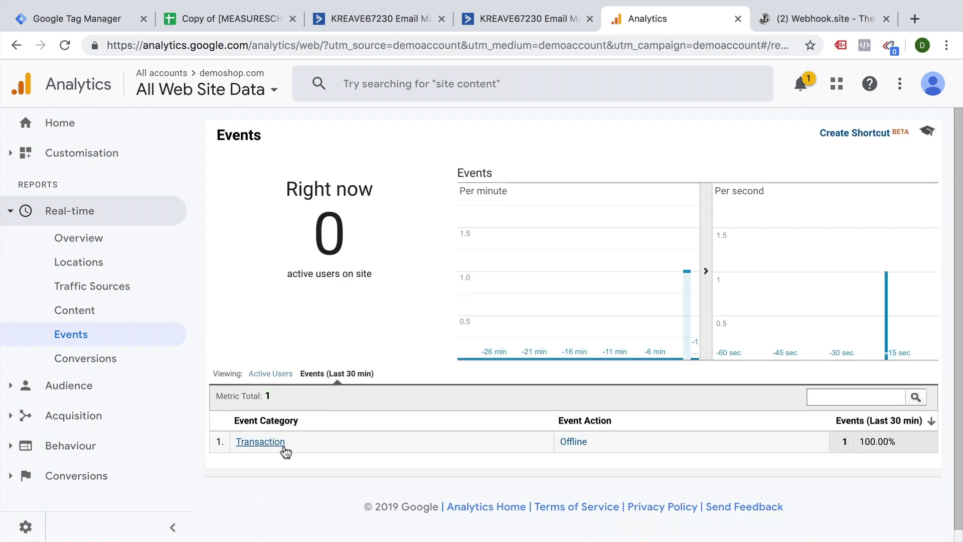
pyautogui.click(261, 442)
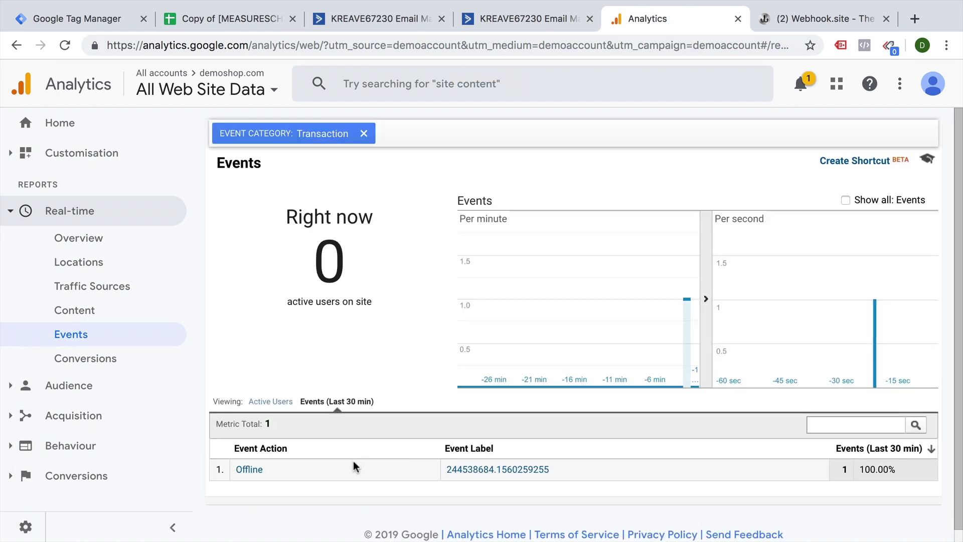
# Compare the Offline event's label with the test contact's client ID 244538684.1560259255.
pyautogui.click(479, 15)
pyautogui.scroll(5, 277, 223)
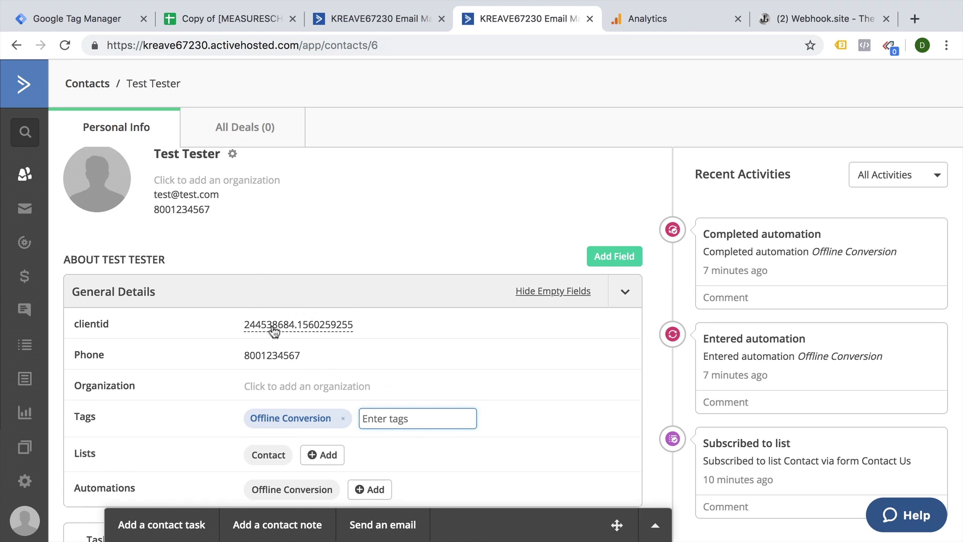
pyautogui.click(655, 27)
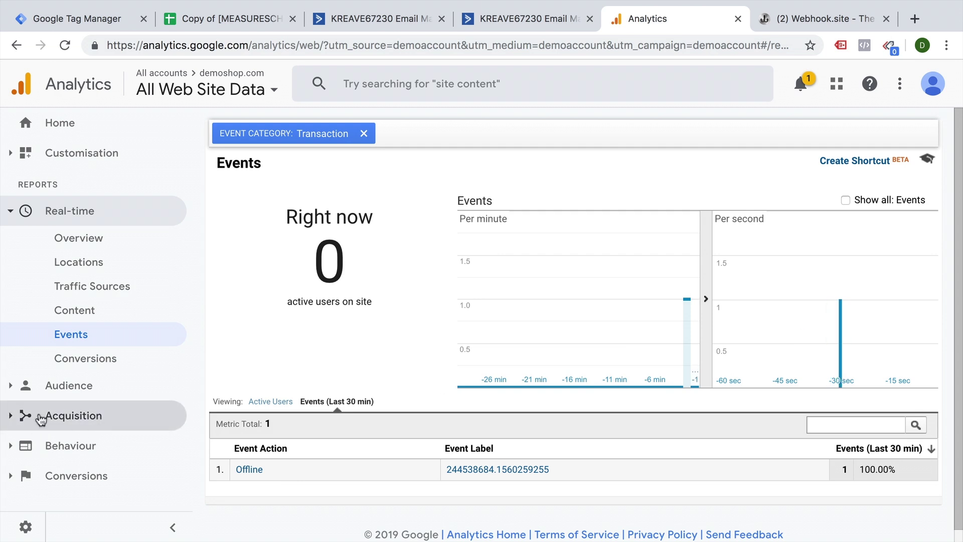
# Open the Audience User Explorer report in Google Analytics.
pyautogui.click(15, 394)
pyautogui.click(79, 394)
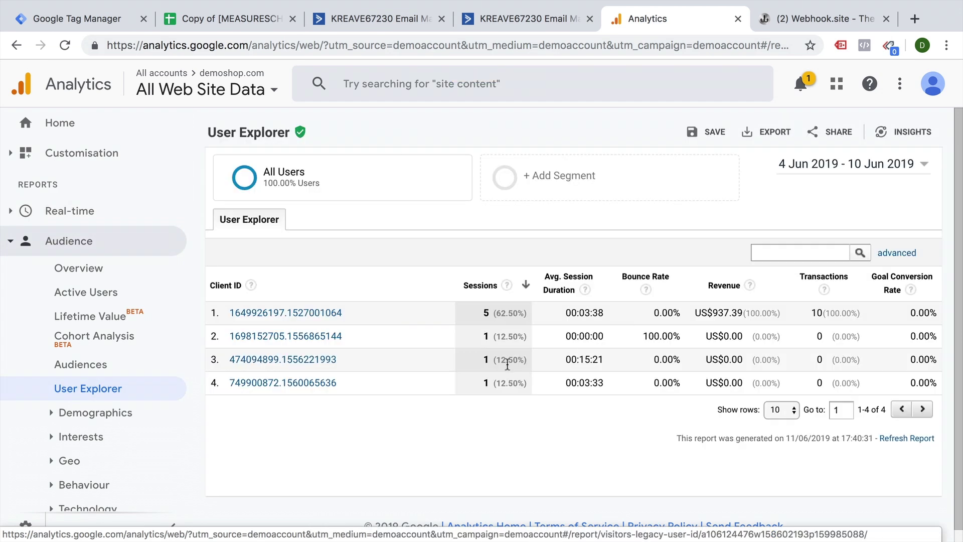
pyautogui.scroll(-4, 61, 404)
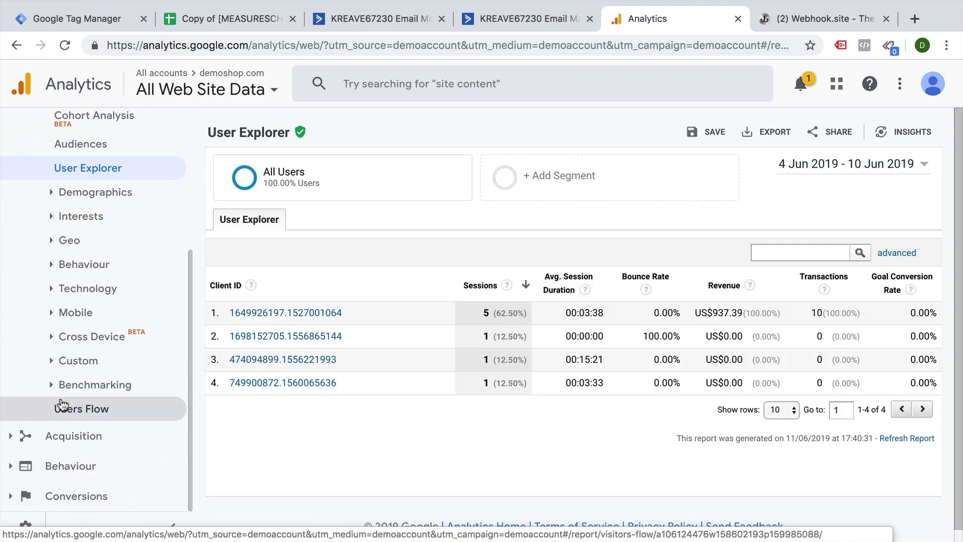
# Check the E-commerce Sales Performance transactions table for US$100.00 transactions, then return to Tag Manager.
pyautogui.click(9, 500)
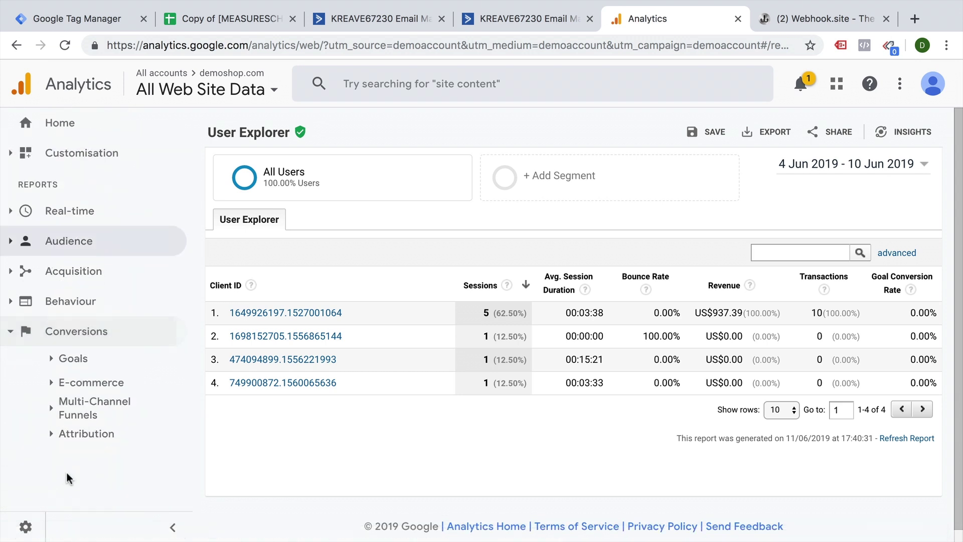
pyautogui.click(52, 382)
pyautogui.scroll(-2, 71, 430)
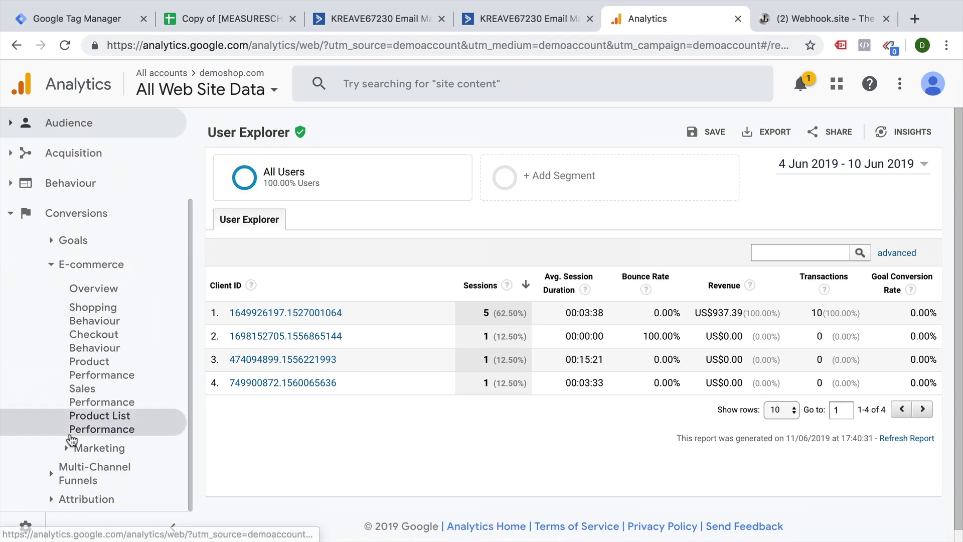
pyautogui.click(95, 396)
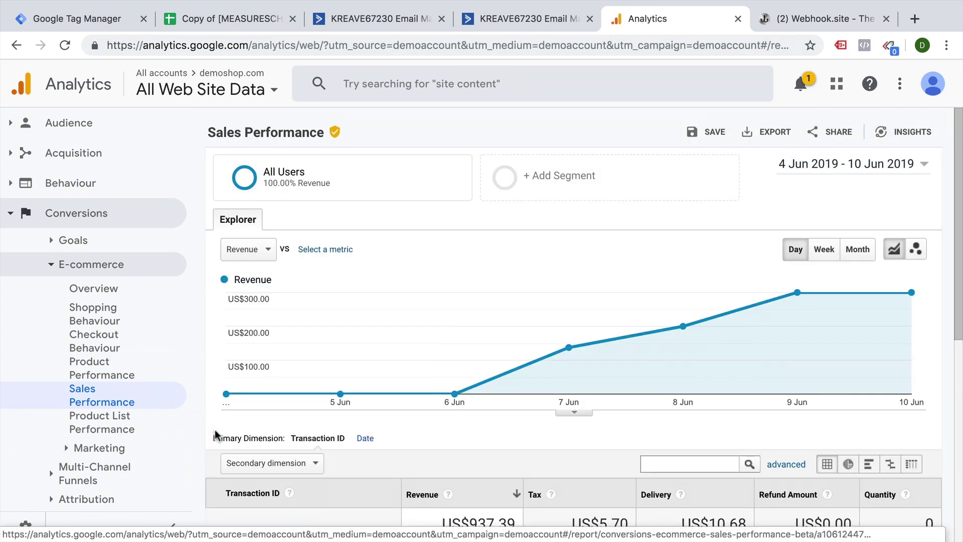
pyautogui.scroll(-3, 231, 412)
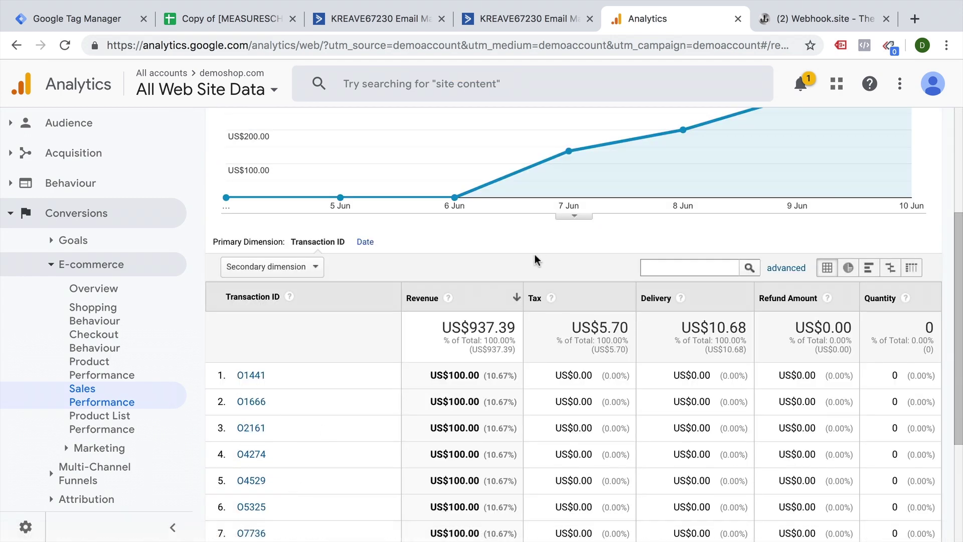
pyautogui.click(91, 18)
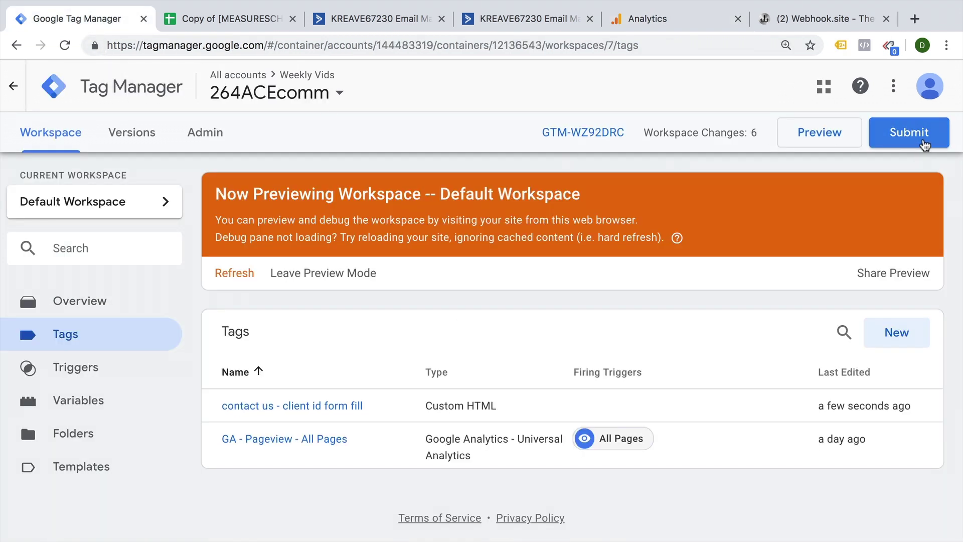
# Publish the container as a new version named 'Added AC Offline Tracking + Hidden Form Field fill'.
pyautogui.click(924, 145)
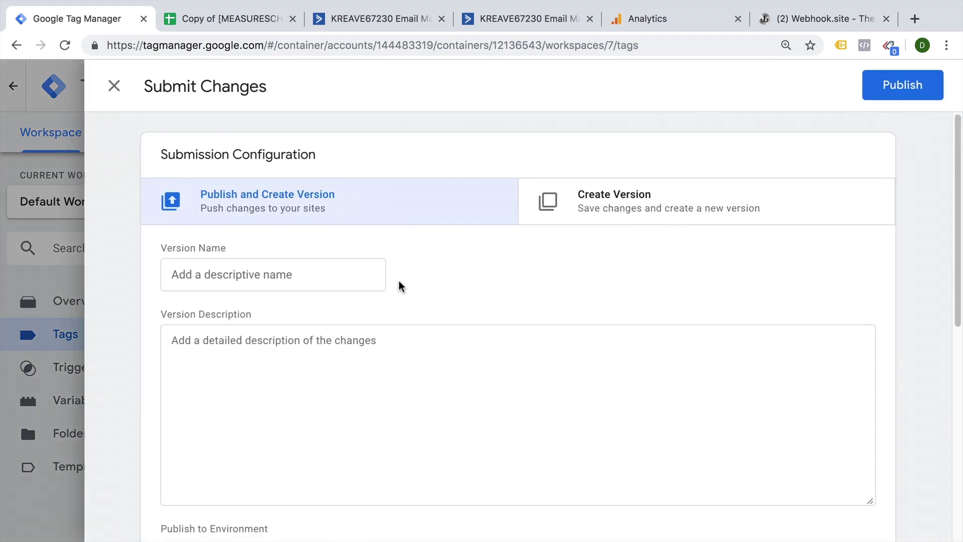
pyautogui.click(349, 284)
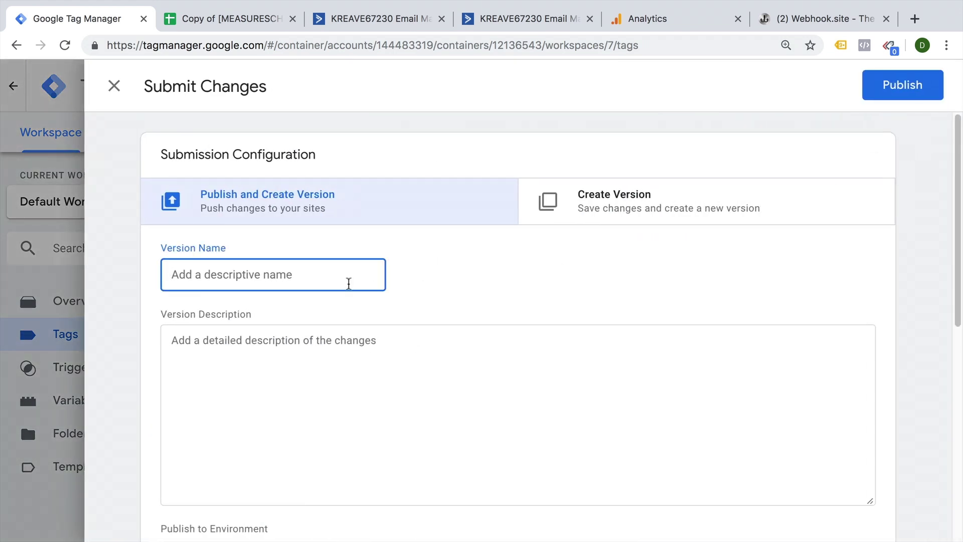
pyautogui.write('Added AC Offline Tracking + Hidden Form Field fill')
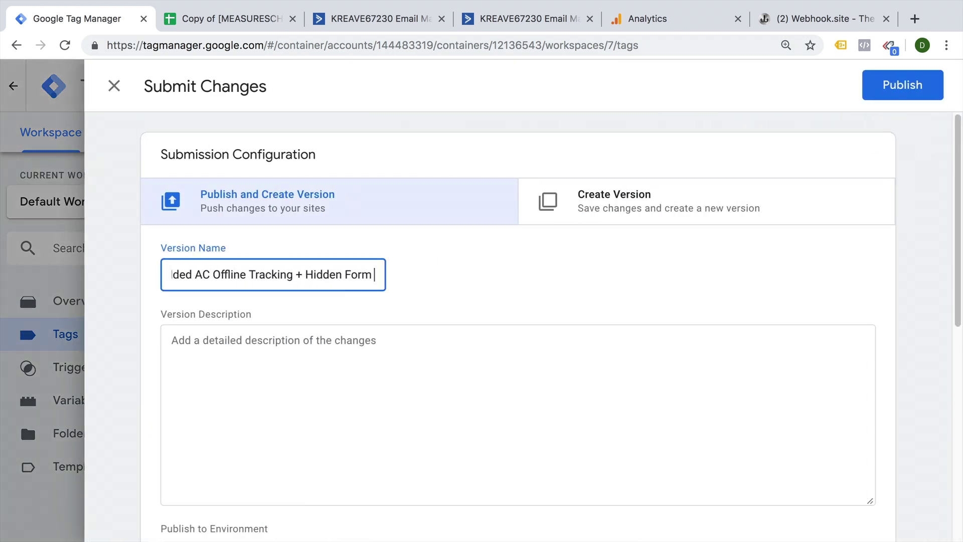
pyautogui.click(868, 87)
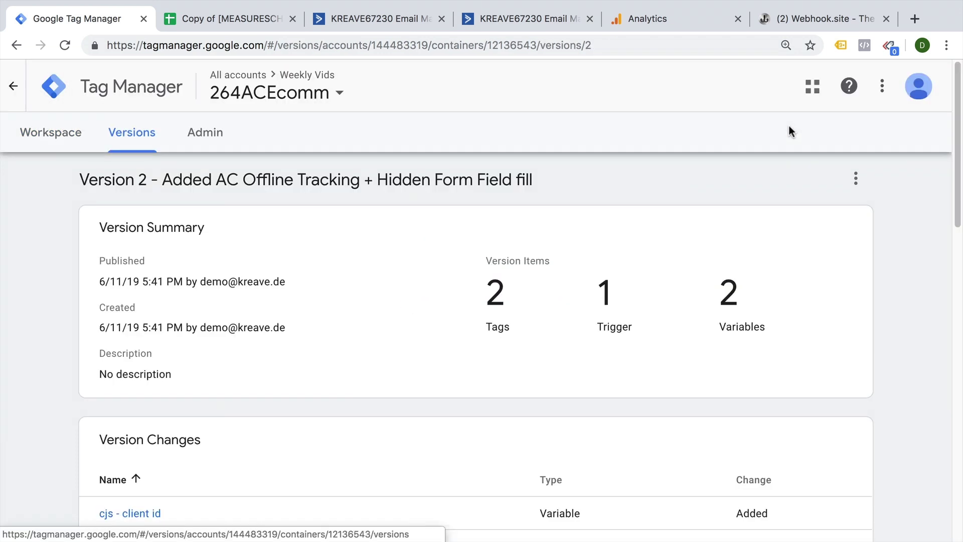
# Return to the test contact's ActiveCampaign record, now showing the Offline Conversion automation completed twice.
pyautogui.click(418, 21)
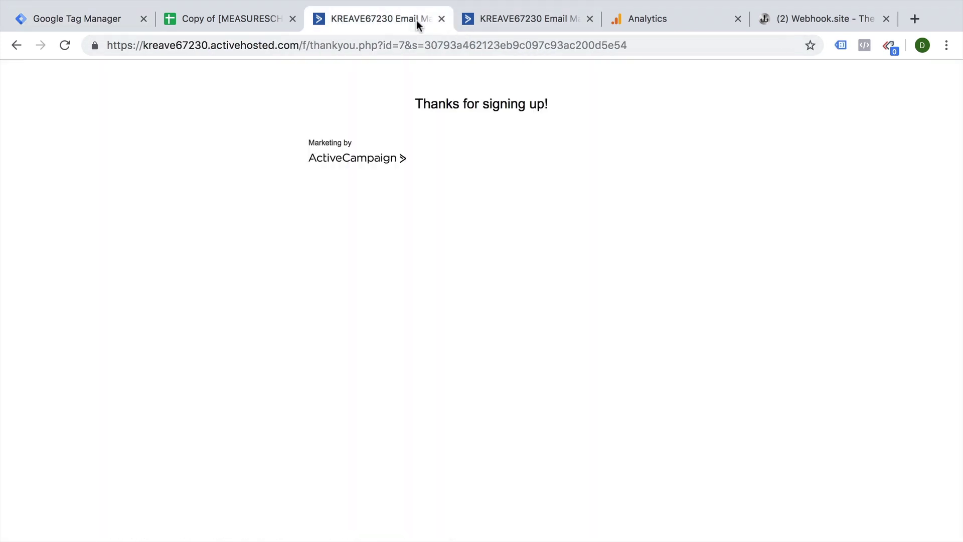
pyautogui.click(458, 21)
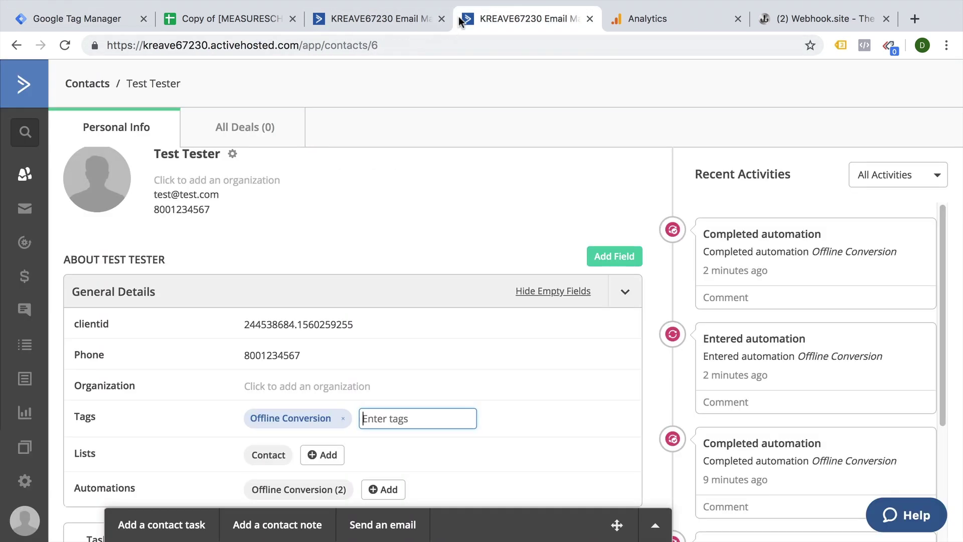